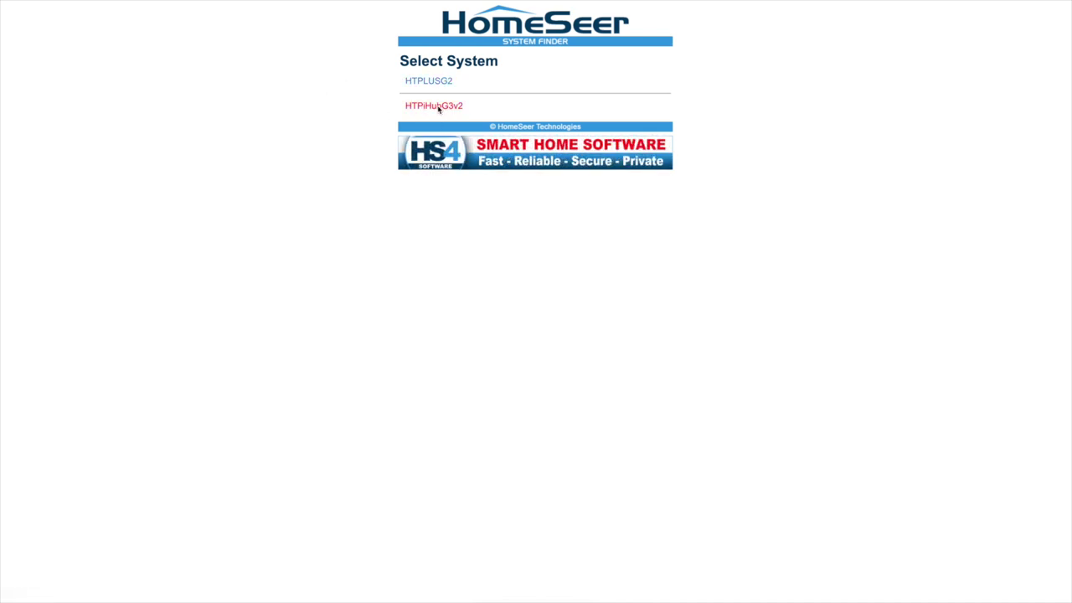
Open the HTPiHubG3v2 system and replace the default login with a new username and a confirmed account password.
left_click(438, 108)
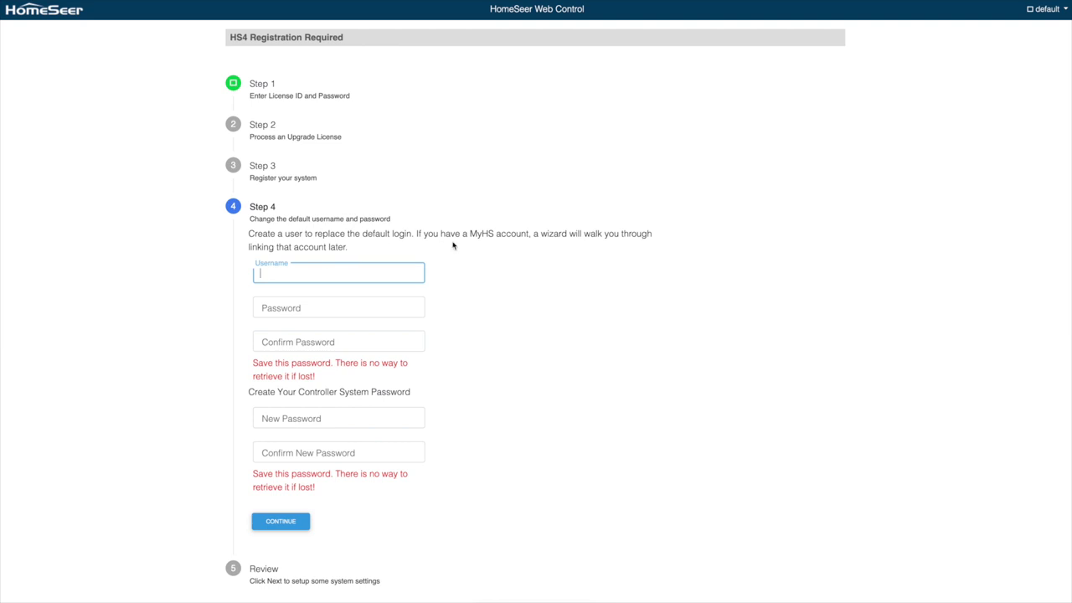
type("chris")
key("Tab")
type("•••••••••")
key("Tab")
type("•••••")
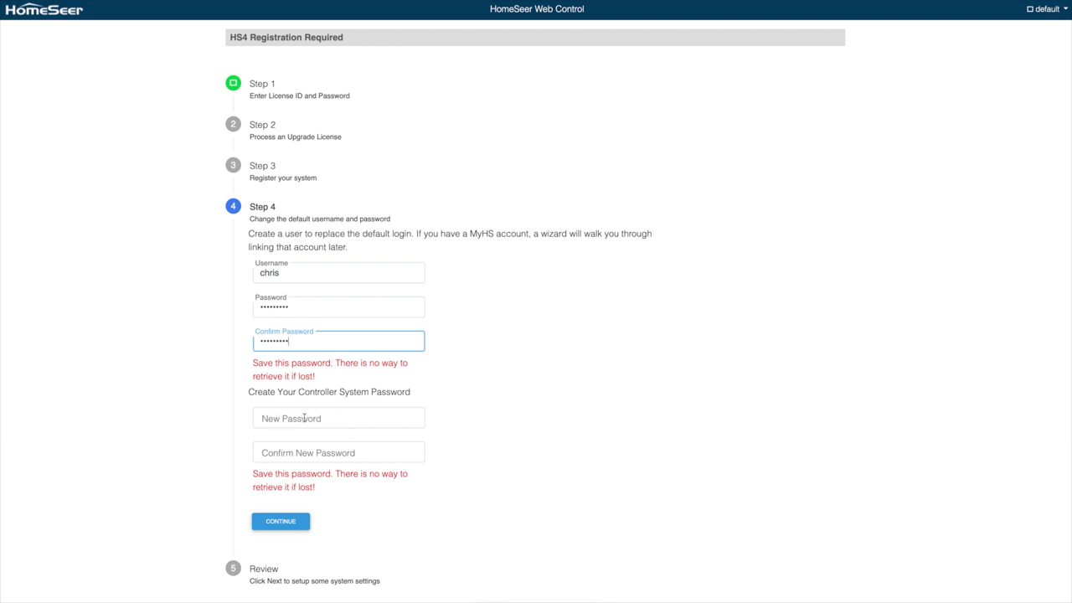
Enter and confirm the new controller system password, and submit the registration credentials.
key("Tab")
type("•••••")
key("Tab")
type("•••••")
left_click(279, 521)
Require no login from the home network and set the system location to US-New Jersey, Trenton.
left_click(278, 171)
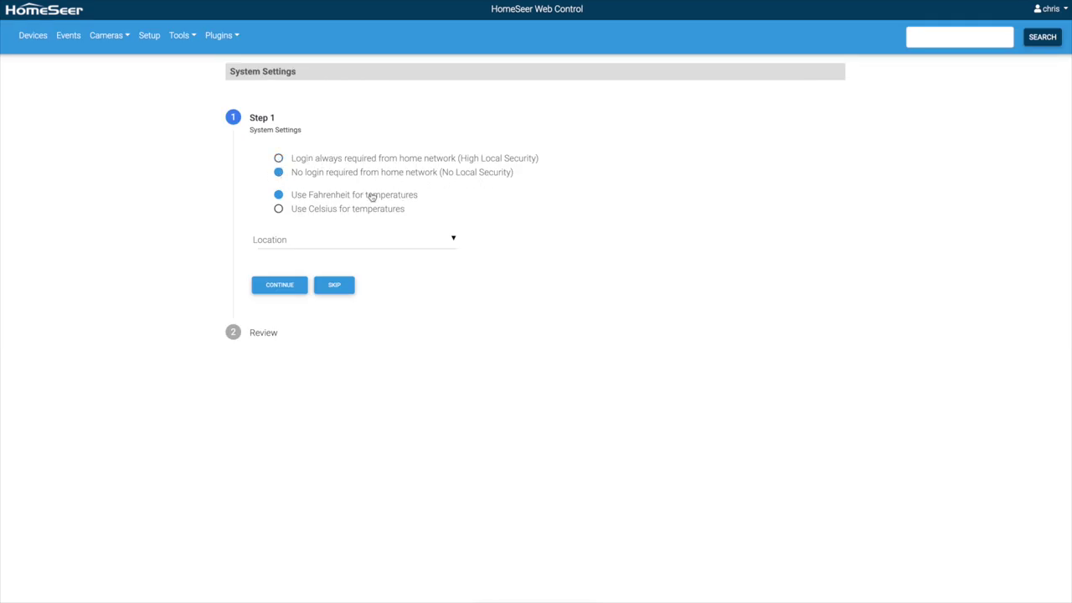
left_click(293, 240)
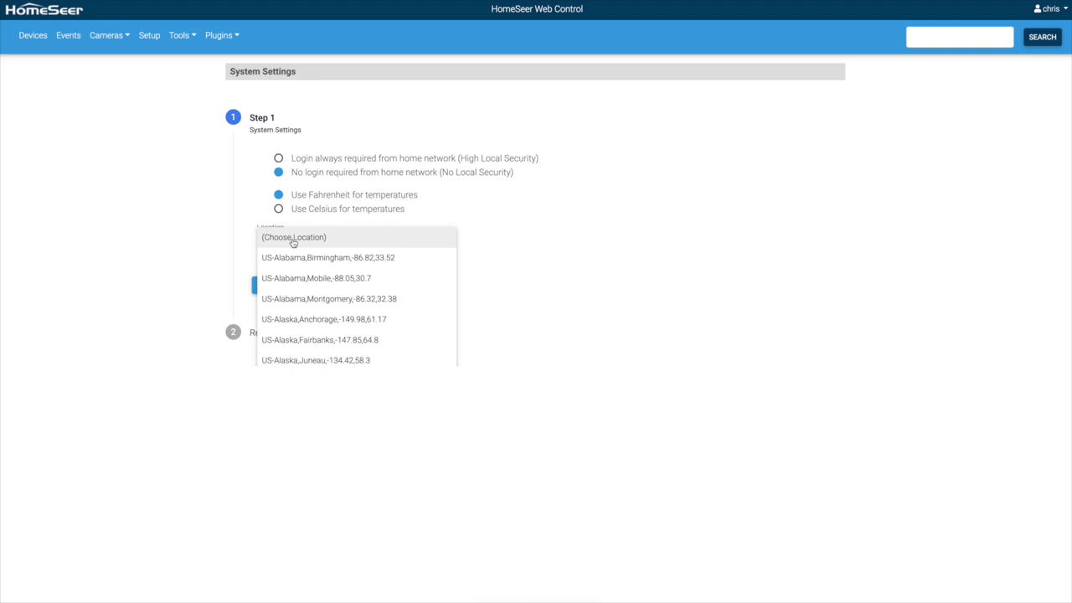
scroll(322, 301, "down", 20)
left_click(326, 239)
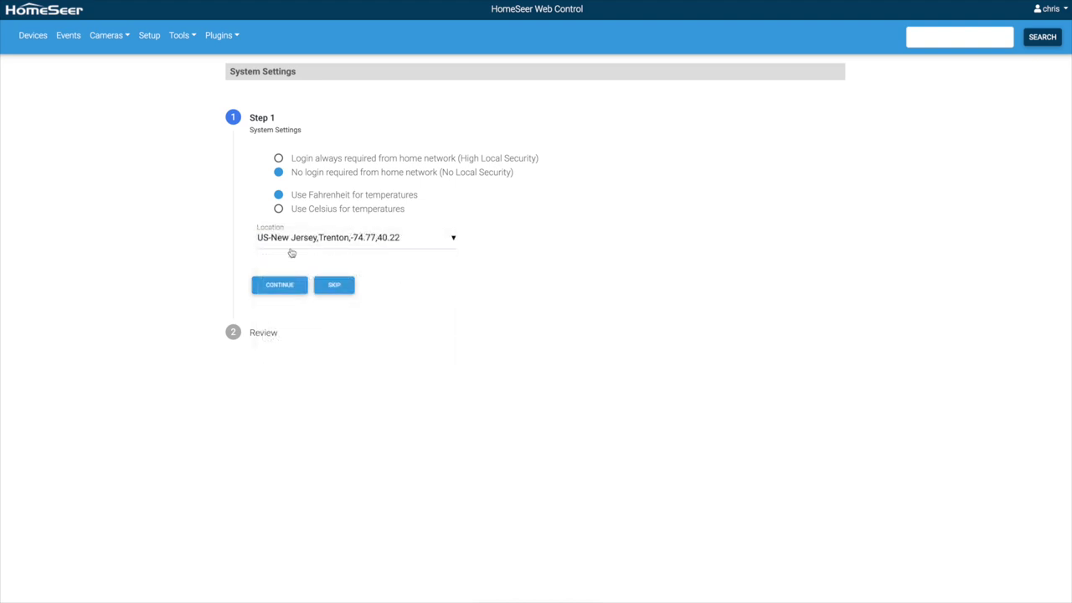
left_click(280, 286)
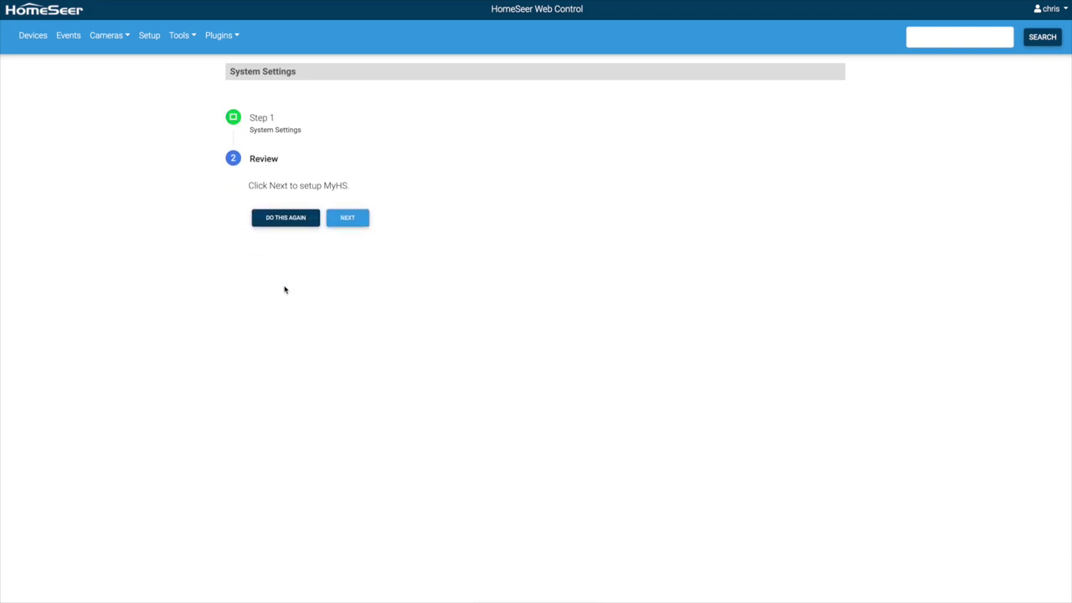
Proceed to the MyHS setup, decline both having and creating a MyHS account, and finish the wizard.
left_click(347, 218)
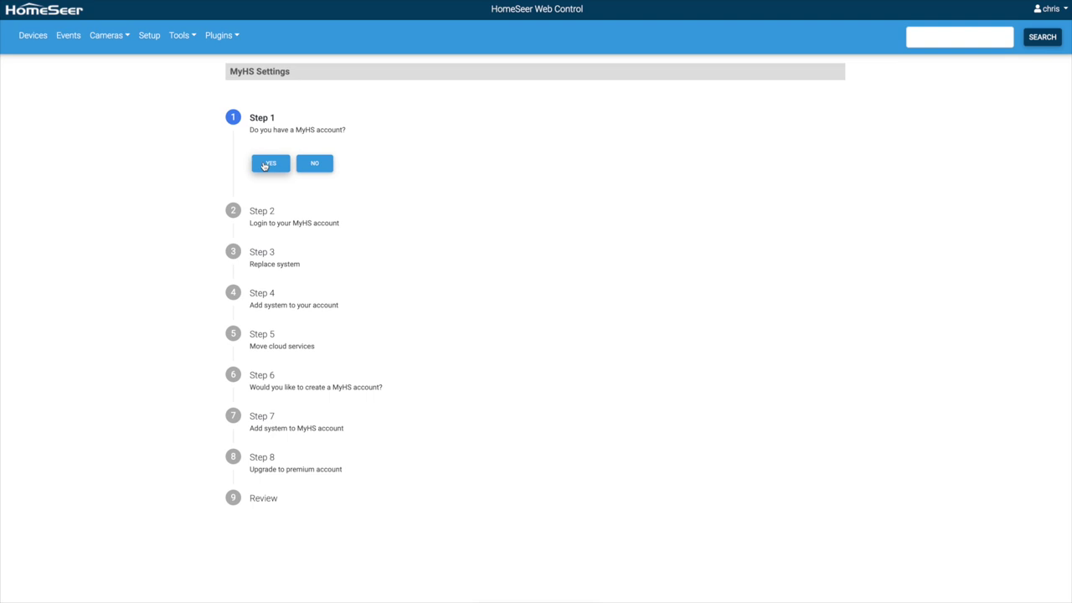
left_click(314, 165)
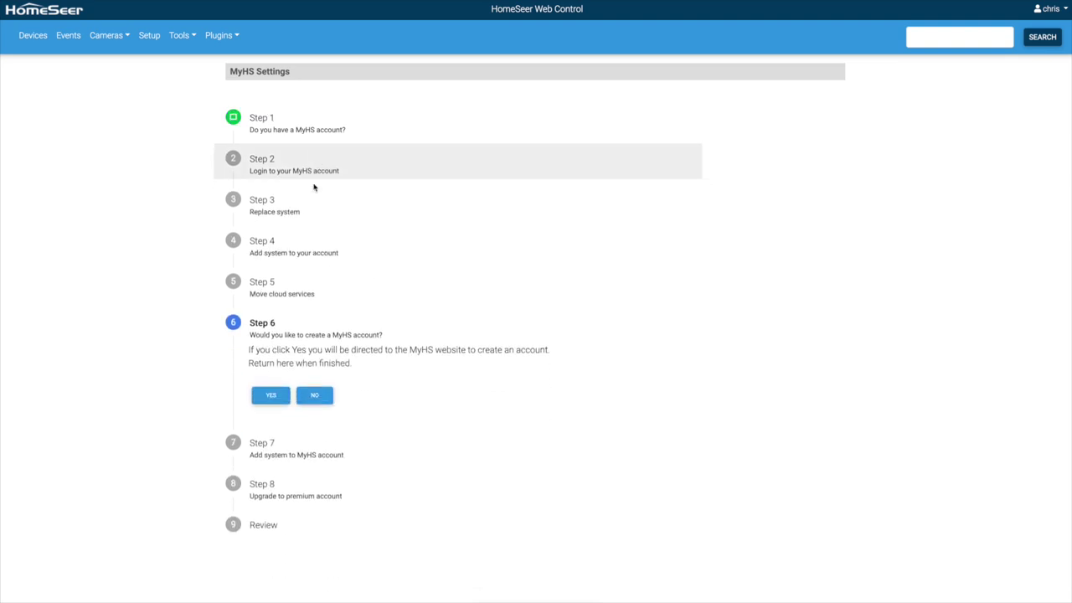
left_click(314, 394)
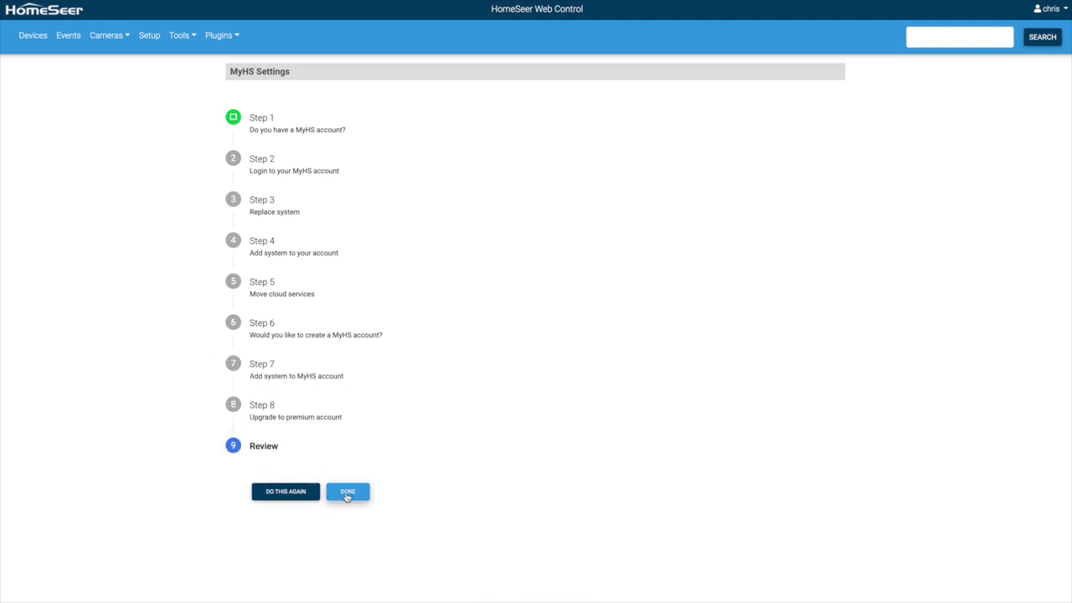
left_click(346, 494)
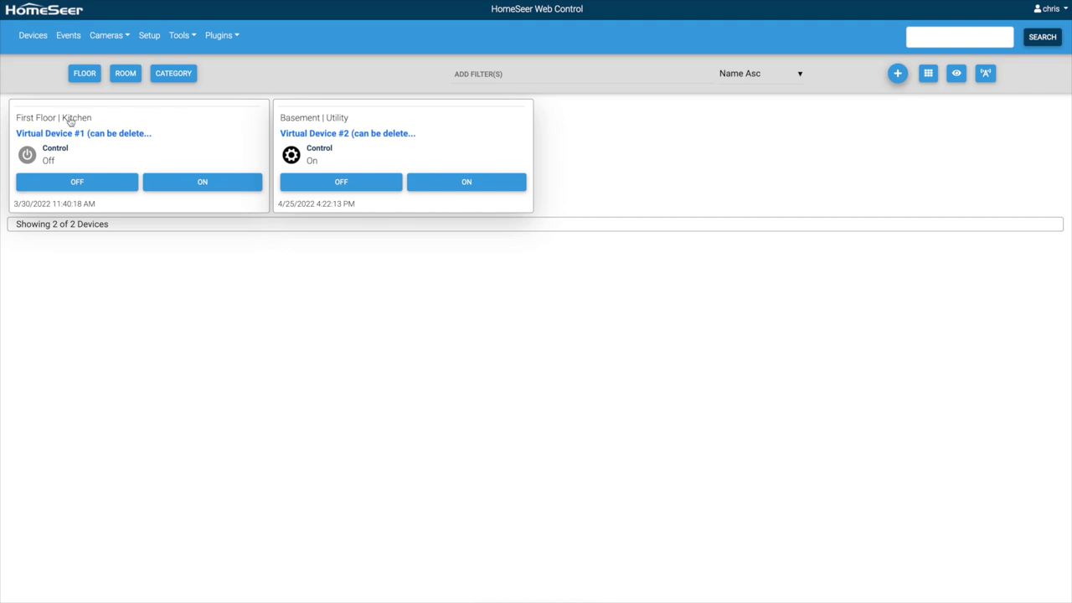
Delete the two sample virtual devices from the device list.
left_click(59, 134)
left_click(817, 30)
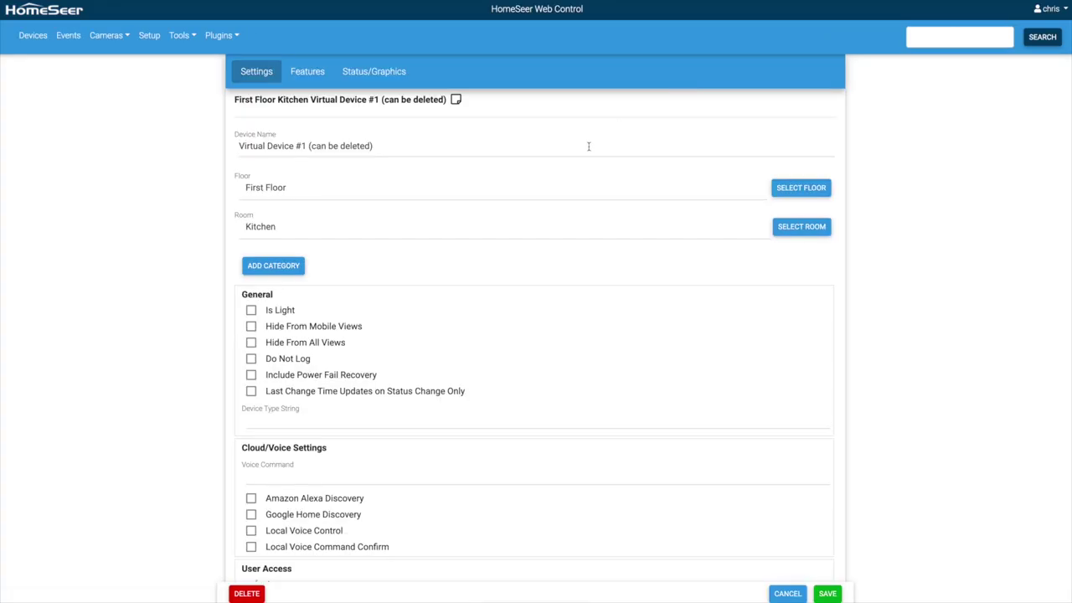
left_click(240, 591)
left_click(550, 72)
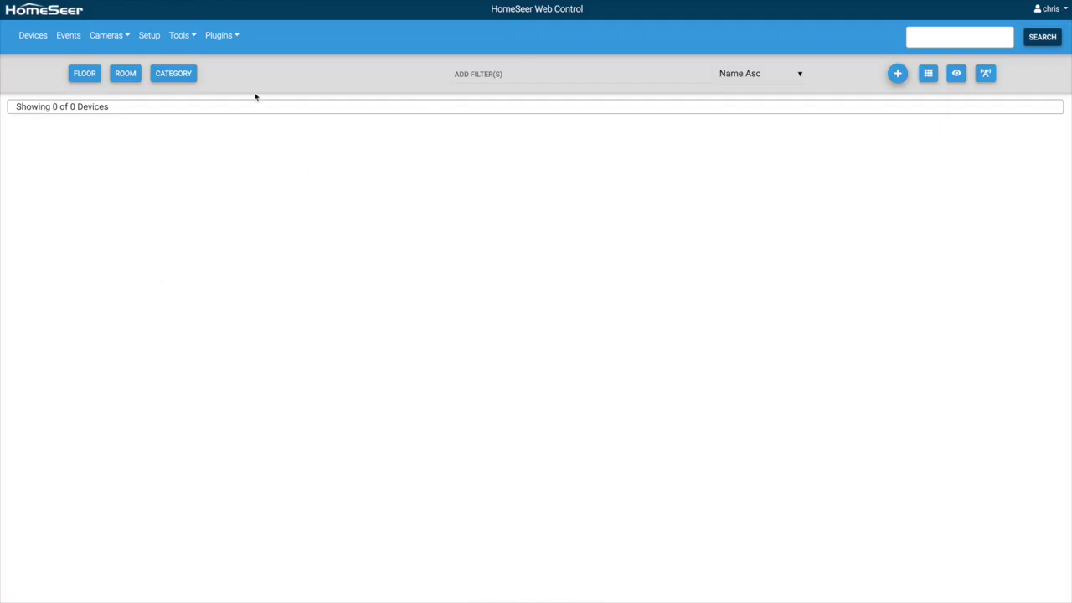
Check the Z-Wave interfaces configured on the system.
left_click(227, 37)
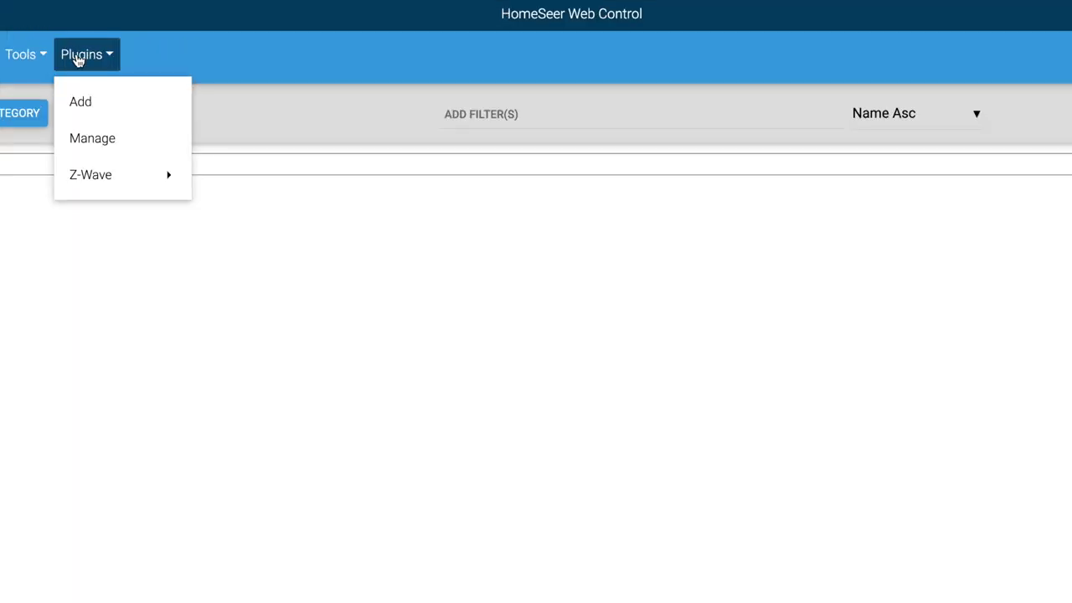
left_click(93, 183)
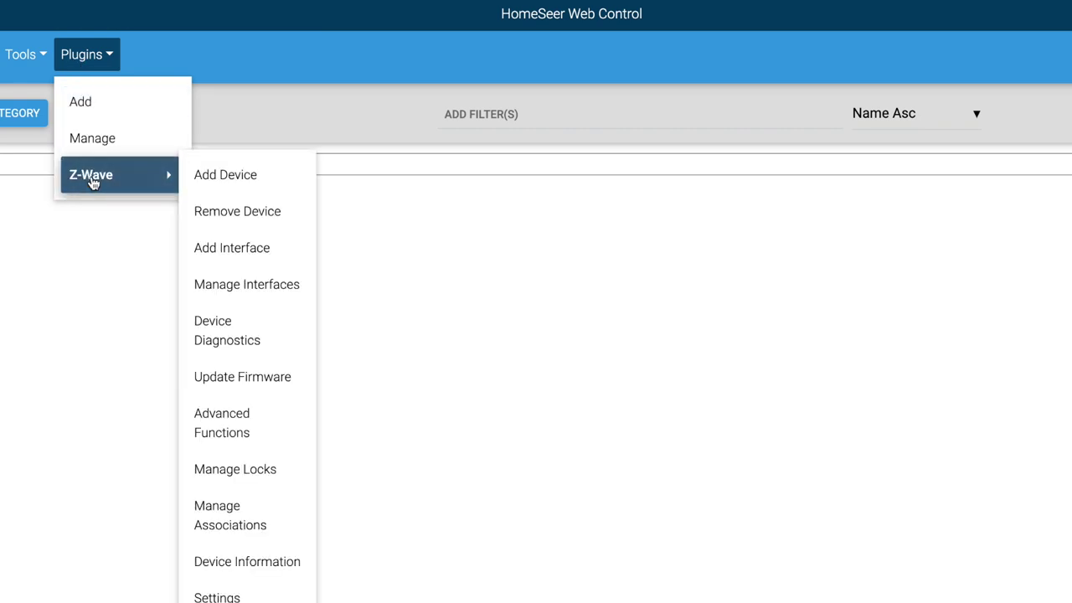
left_click(242, 287)
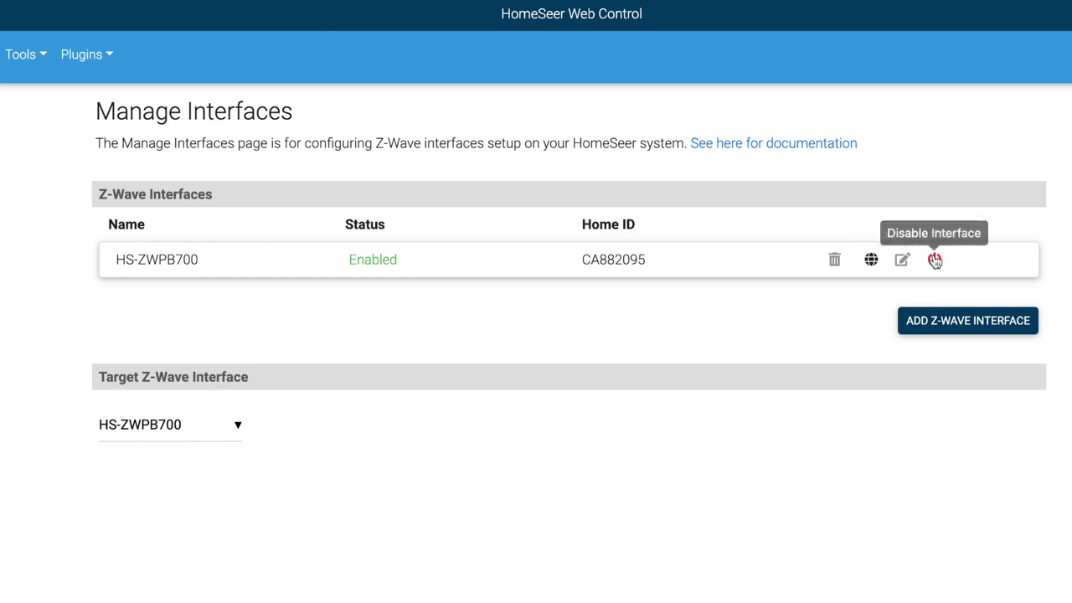
Start including a new Z-Wave device with the HS-ZWPB700 controller interface.
left_click(83, 55)
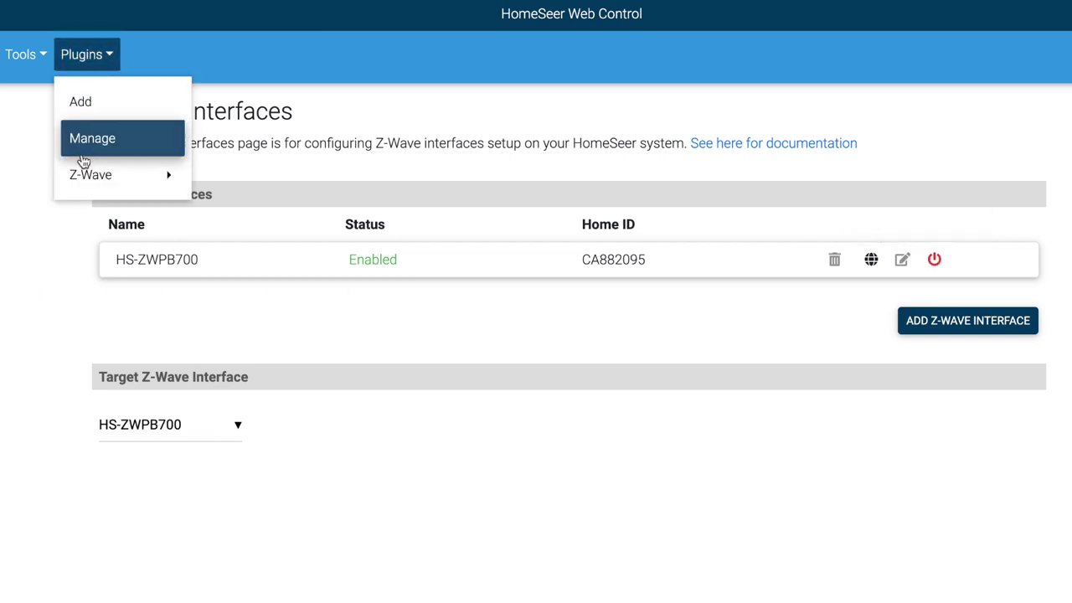
mouse_move(85, 182)
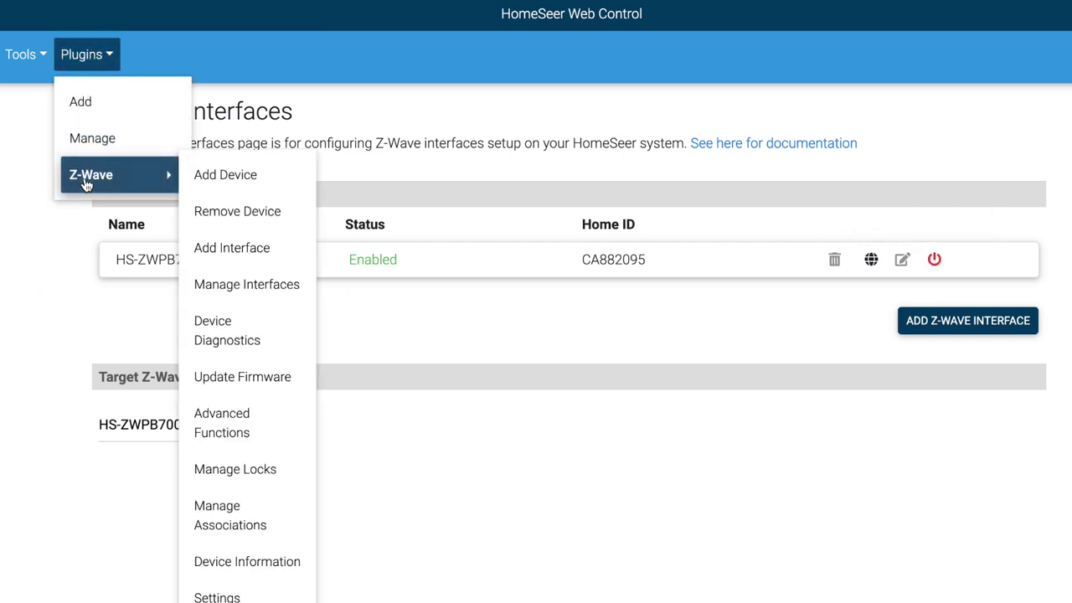
left_click(241, 177)
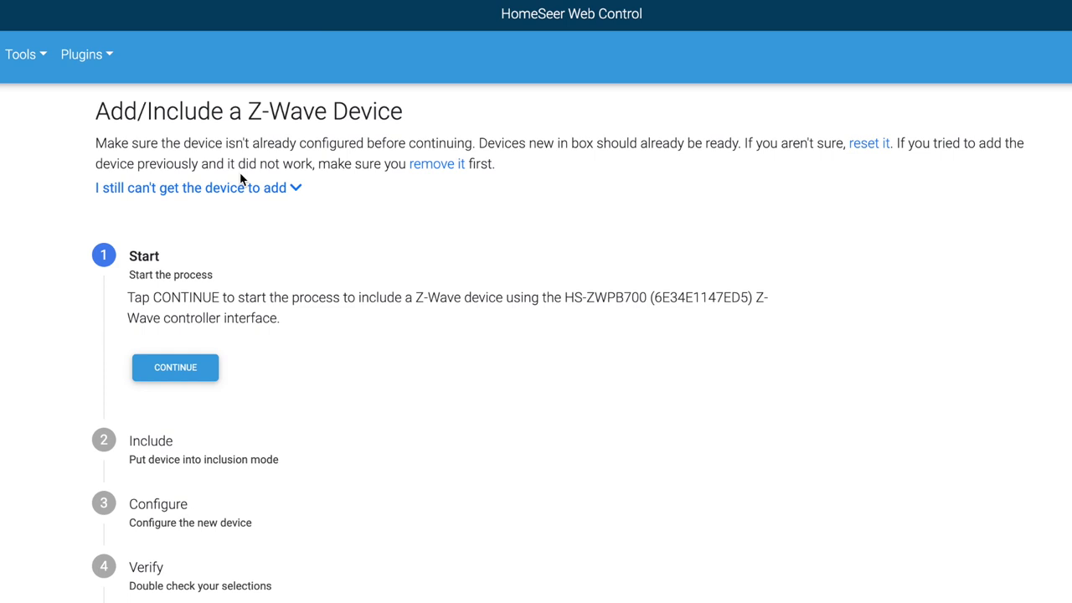
left_click(183, 368)
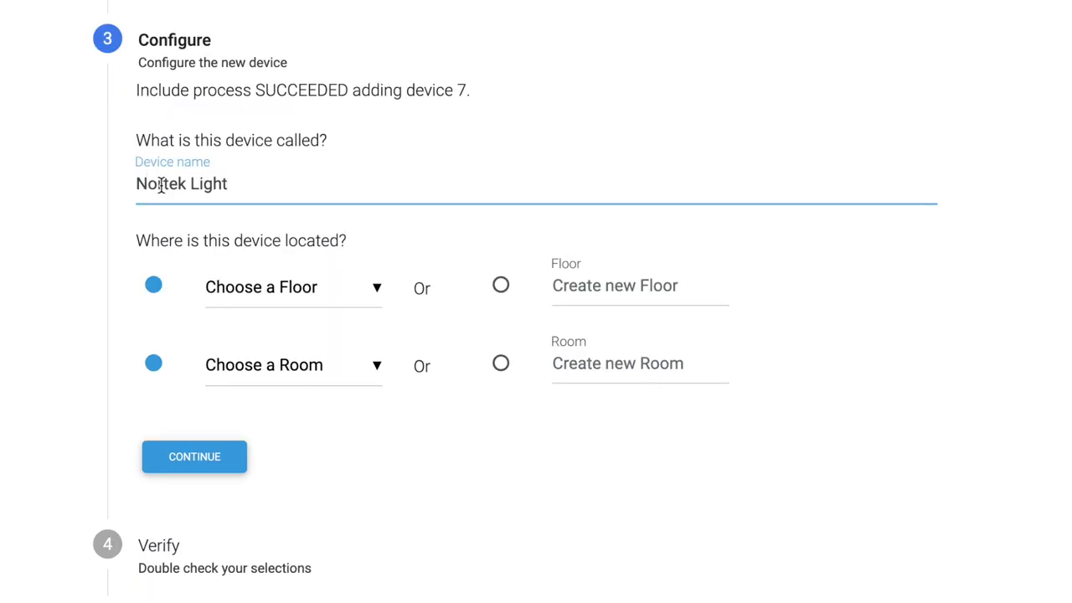
Name the included device Loft Bulb, assign it to a new Zwave floor and a new Loft room, and finish adding it.
left_click_drag(161, 185, 294, 184)
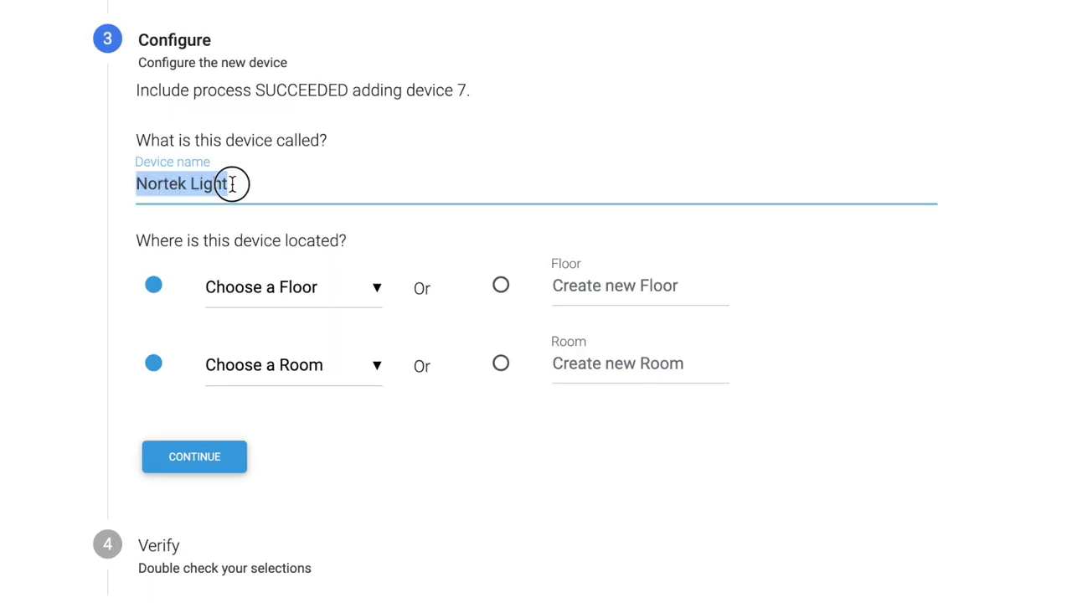
type("Loft Bulb")
left_click(332, 293)
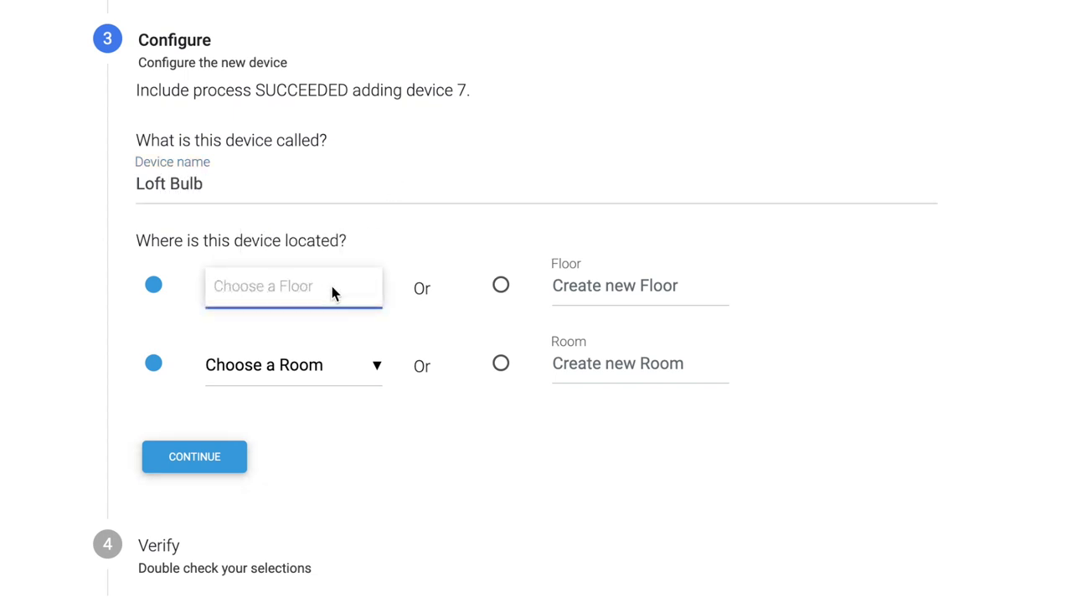
left_click(500, 285)
left_click(597, 293)
left_click(648, 338)
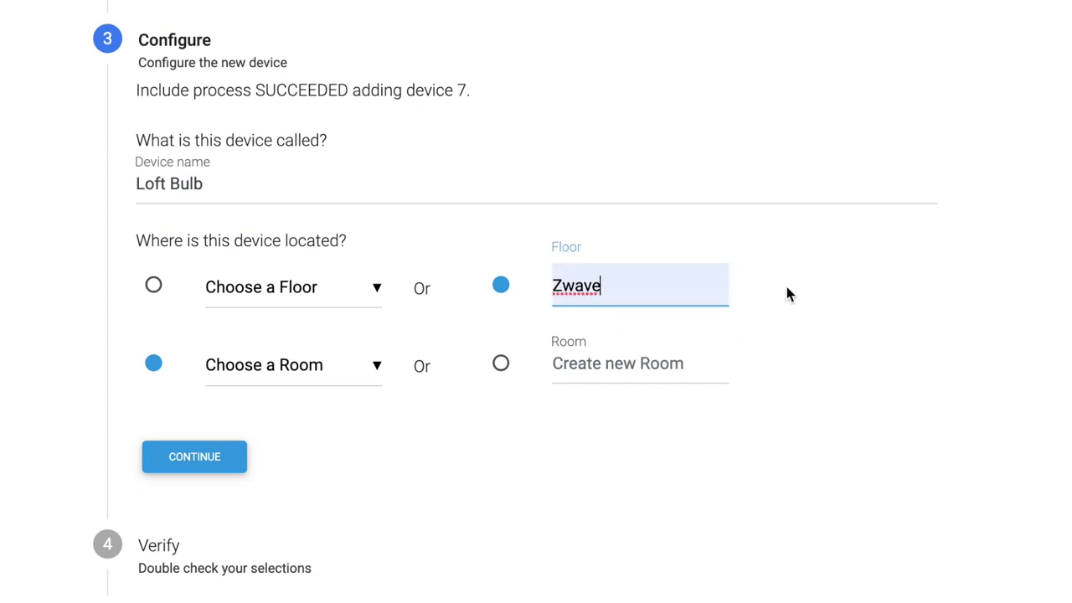
left_click(610, 362)
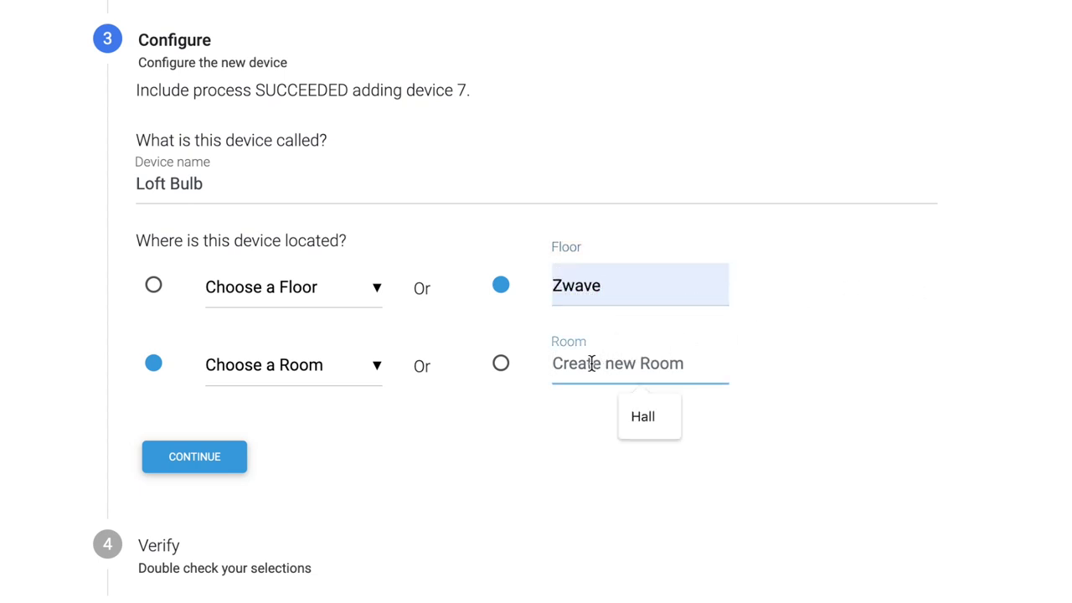
type("Loft")
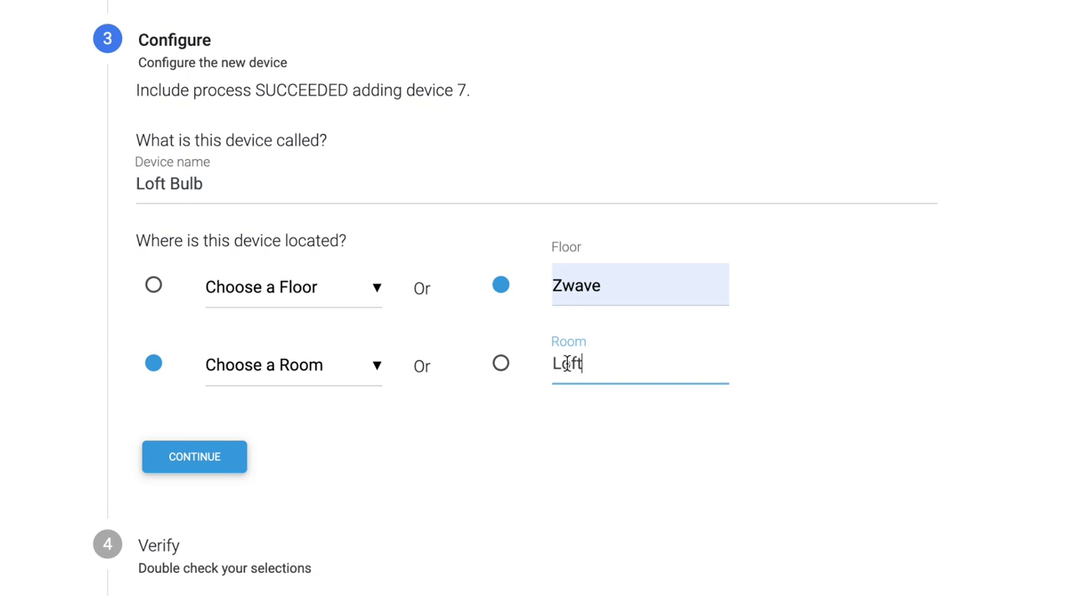
left_click(194, 457)
left_click(310, 395)
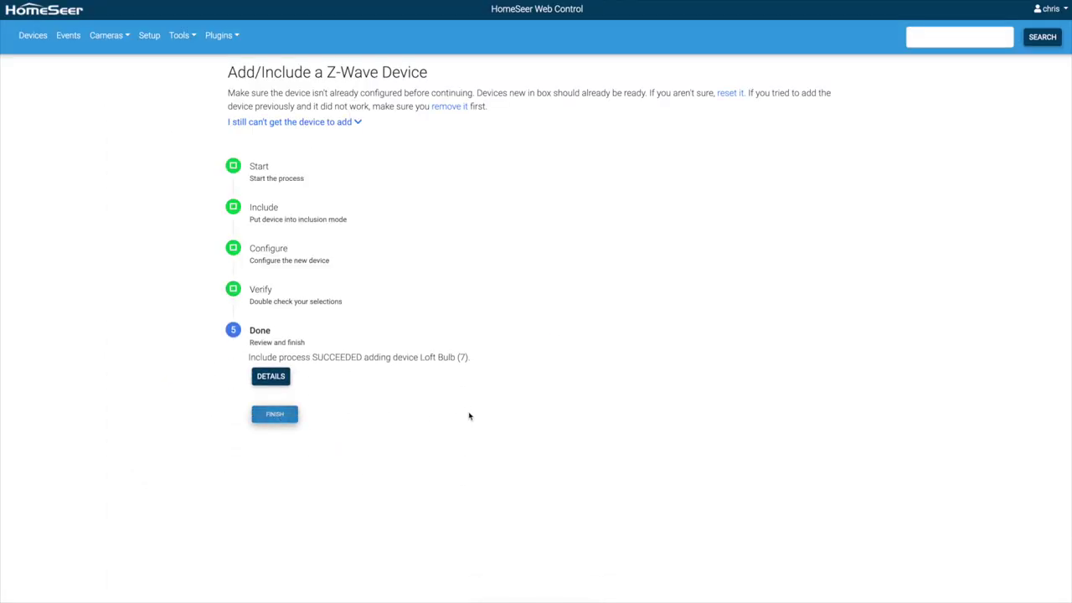
left_click(276, 416)
Test the Loft Bulb by switching it on and off.
left_click(1020, 128)
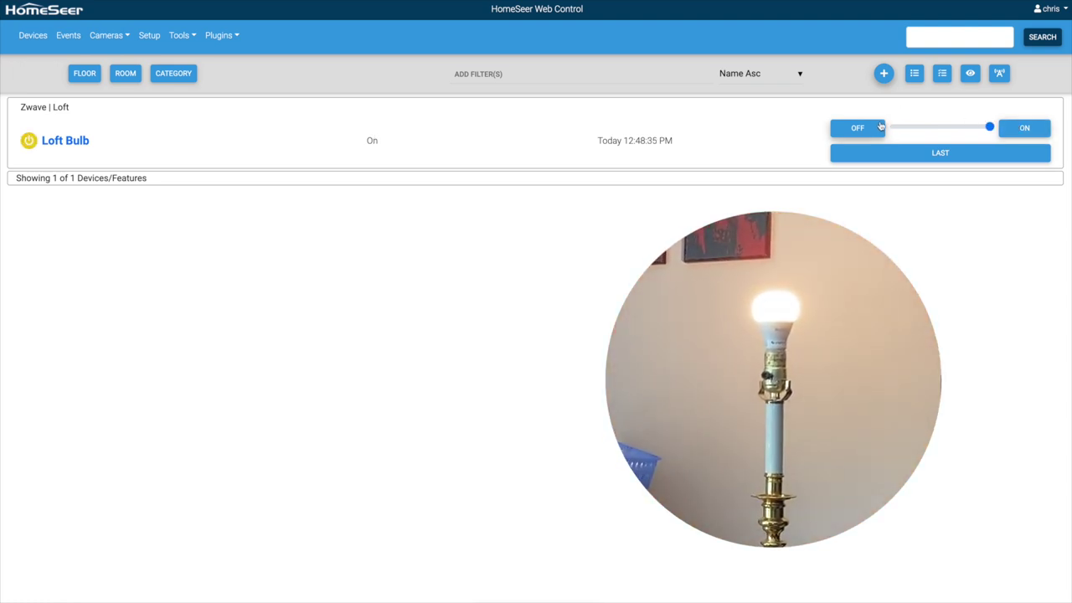
left_click(877, 127)
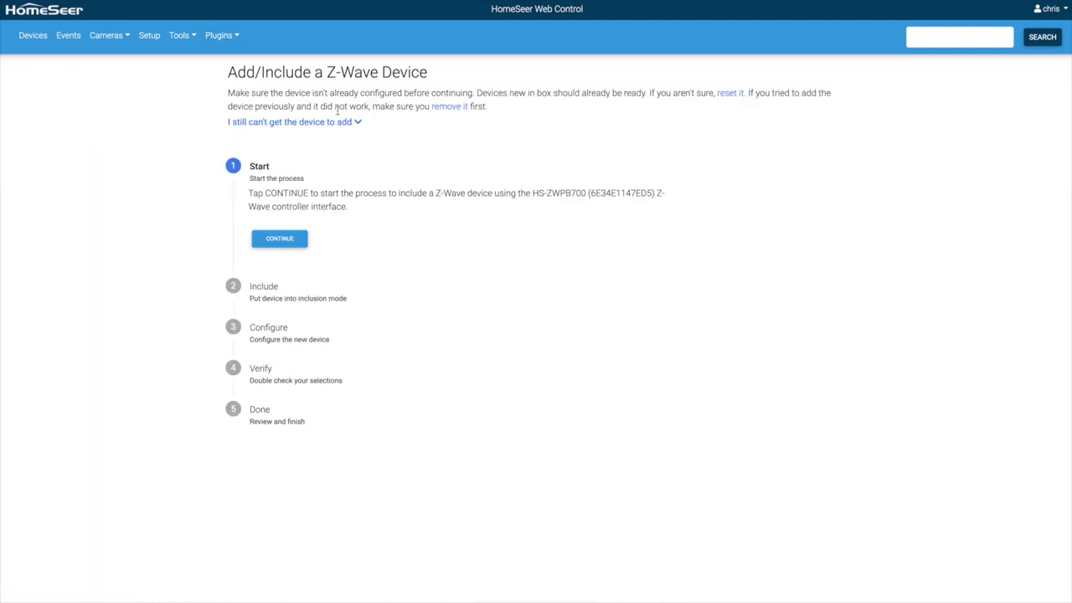
Include a second Z-Wave device named Hall Bulb on the Zwave floor in a new Hall room.
left_click(273, 238)
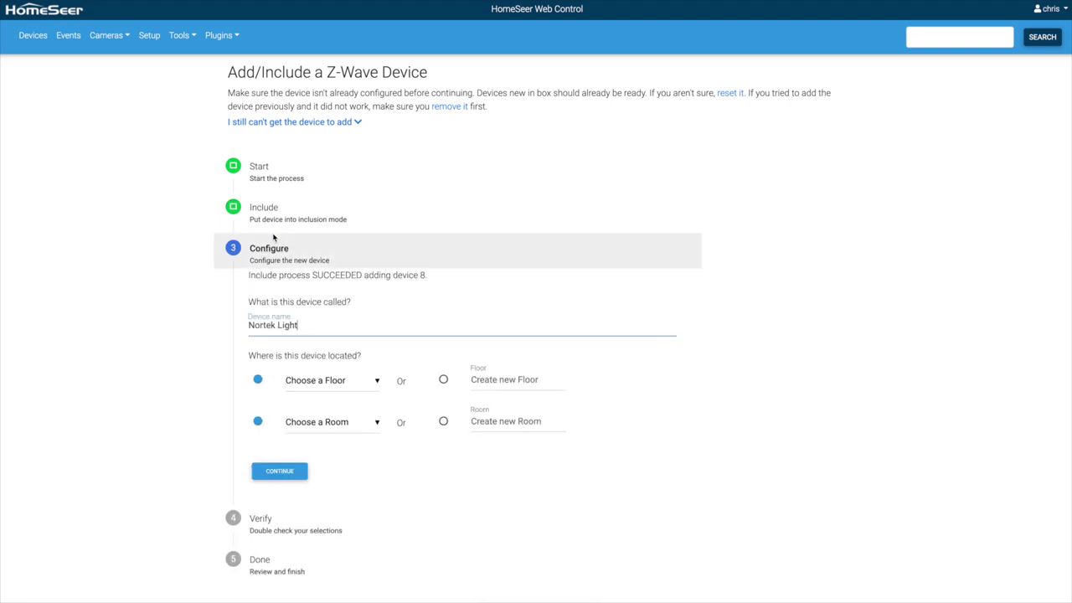
triple_click(264, 325)
type("Hall Bulb")
left_click(333, 380)
left_click(298, 400)
left_click(371, 421)
left_click(503, 422)
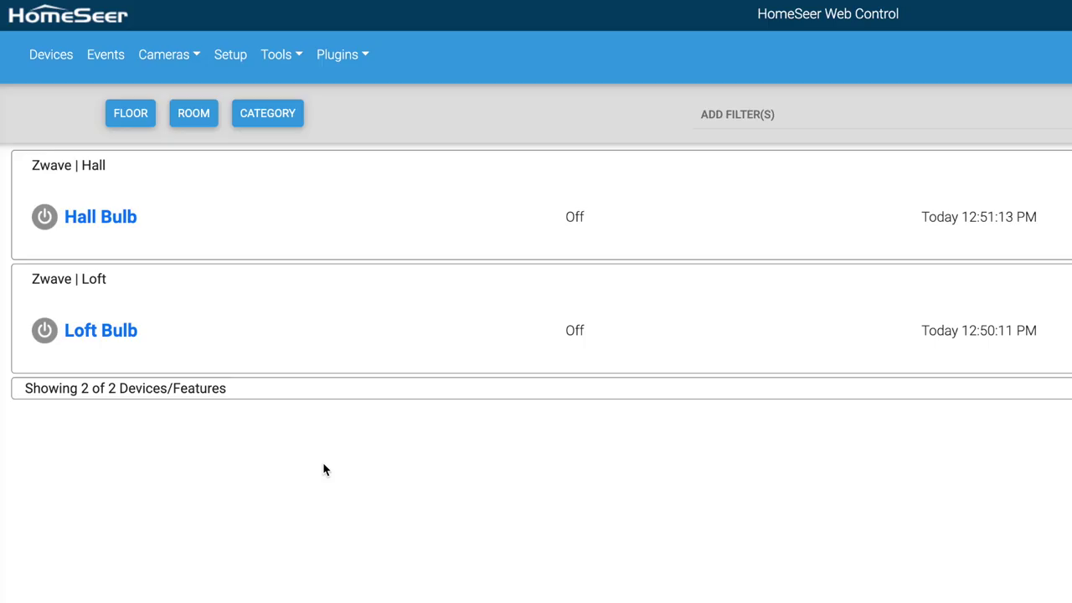
Create a new event group named Schedules.
left_click(104, 70)
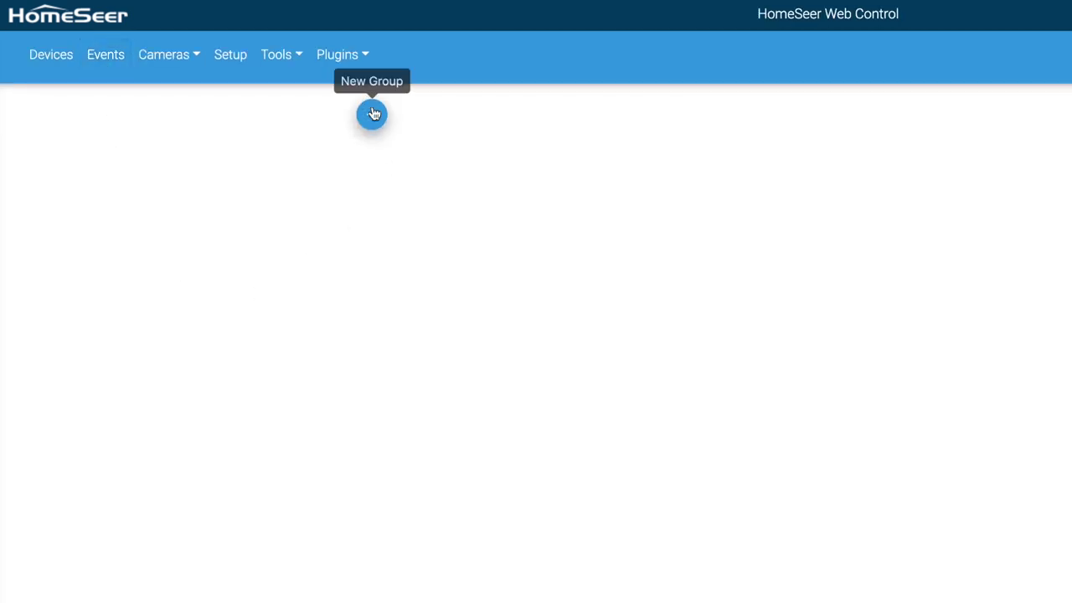
left_click(373, 114)
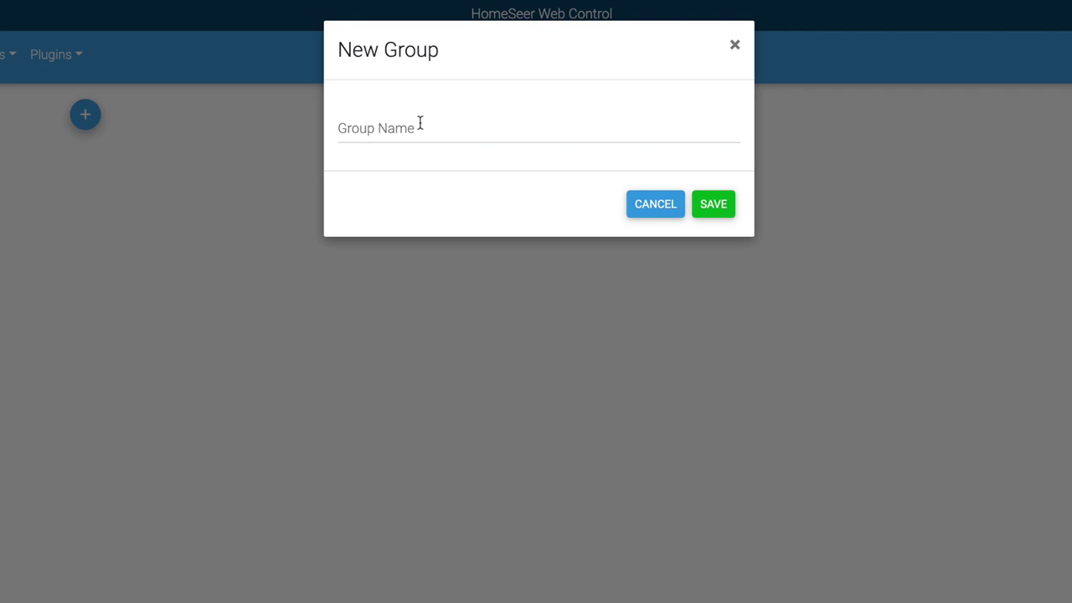
left_click(420, 123)
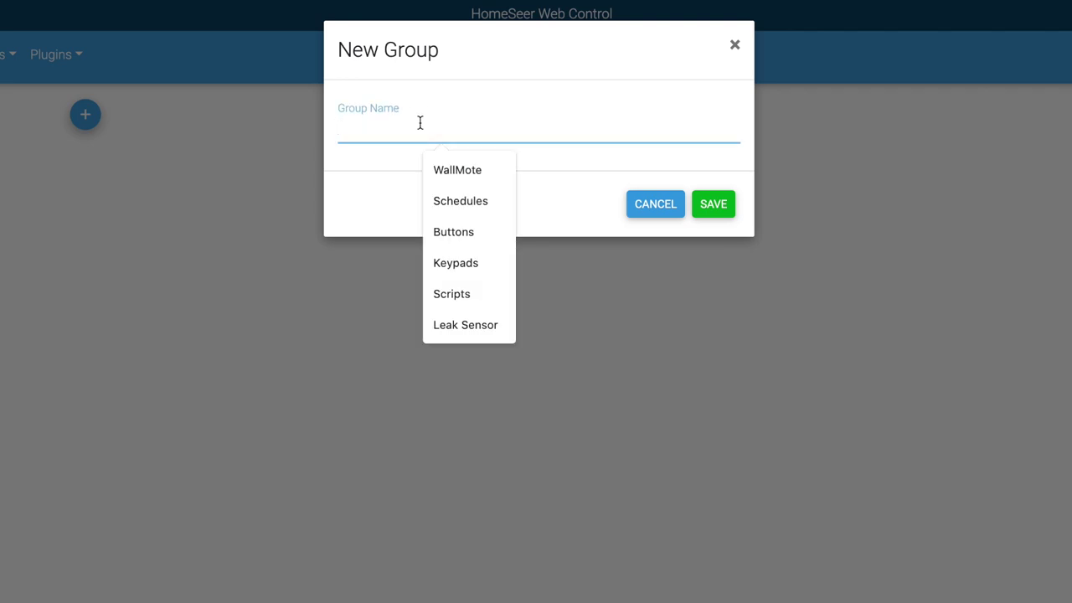
left_click(452, 208)
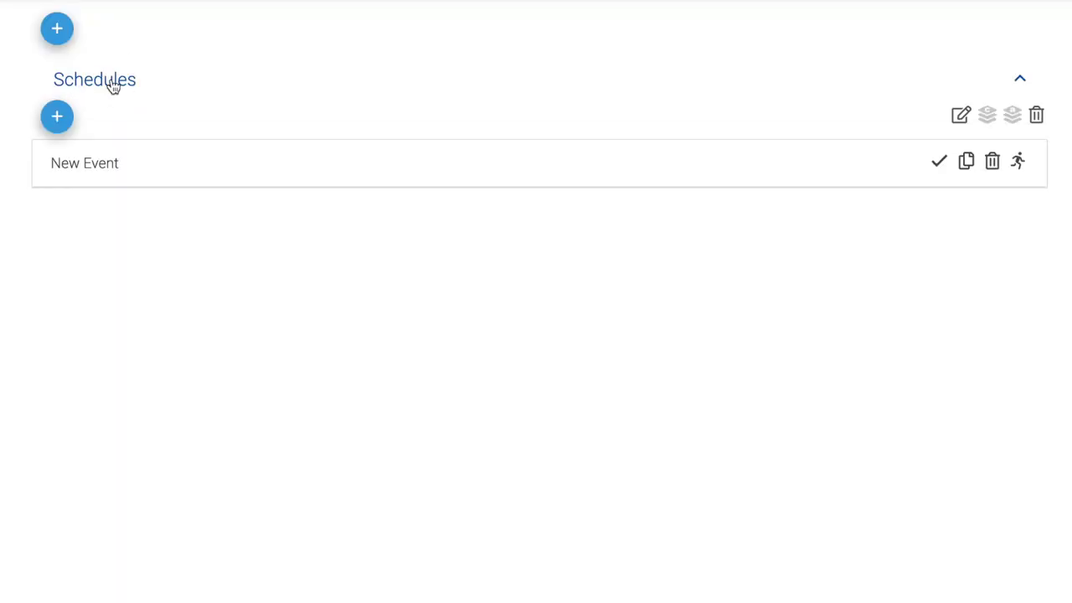
Rename the new event in the Schedules group to Dusk.
left_click(92, 172)
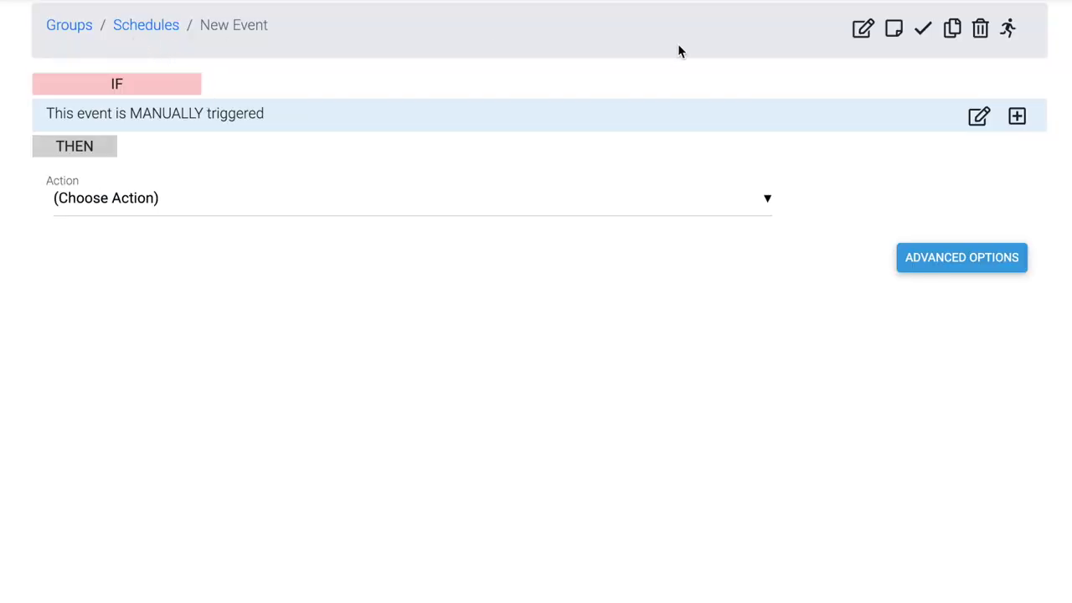
left_click(862, 29)
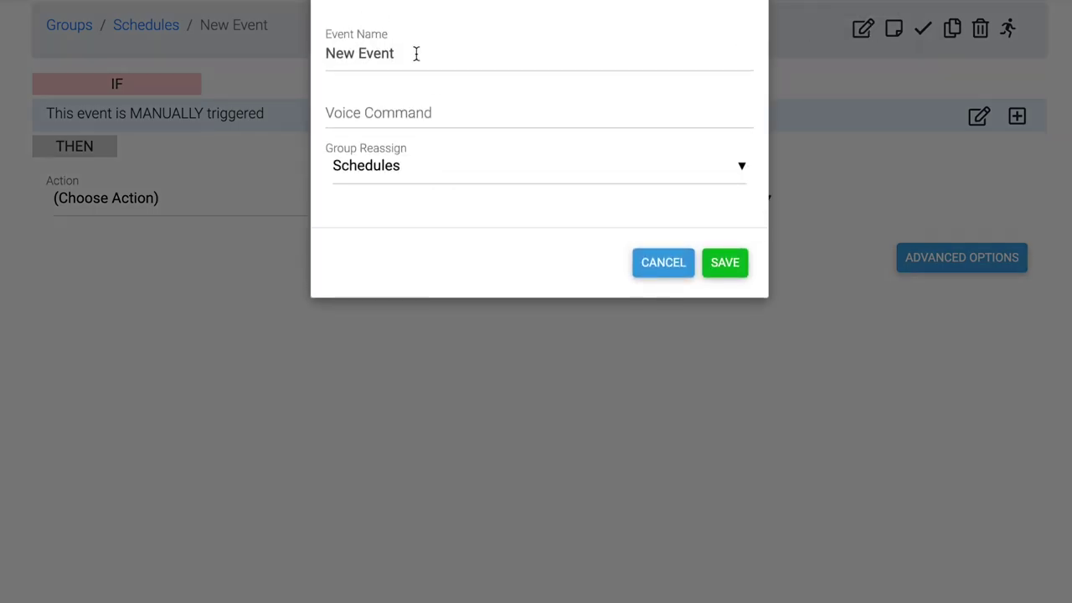
triple_click(417, 53)
type("Dusk")
left_click(725, 262)
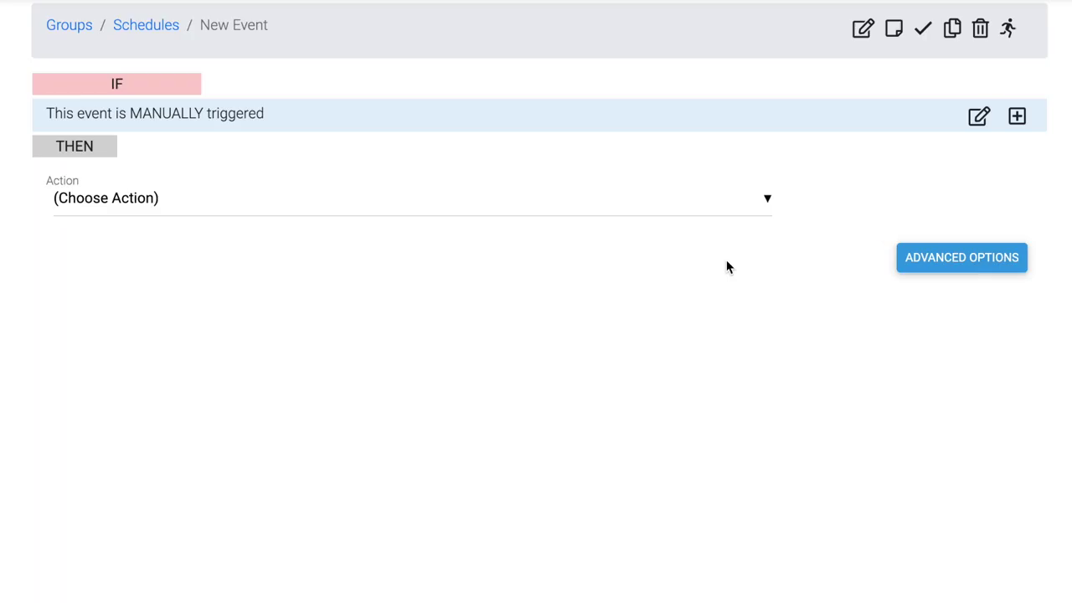
Set the Dusk event's trigger to 30 minutes before sunset and save it.
left_click(979, 118)
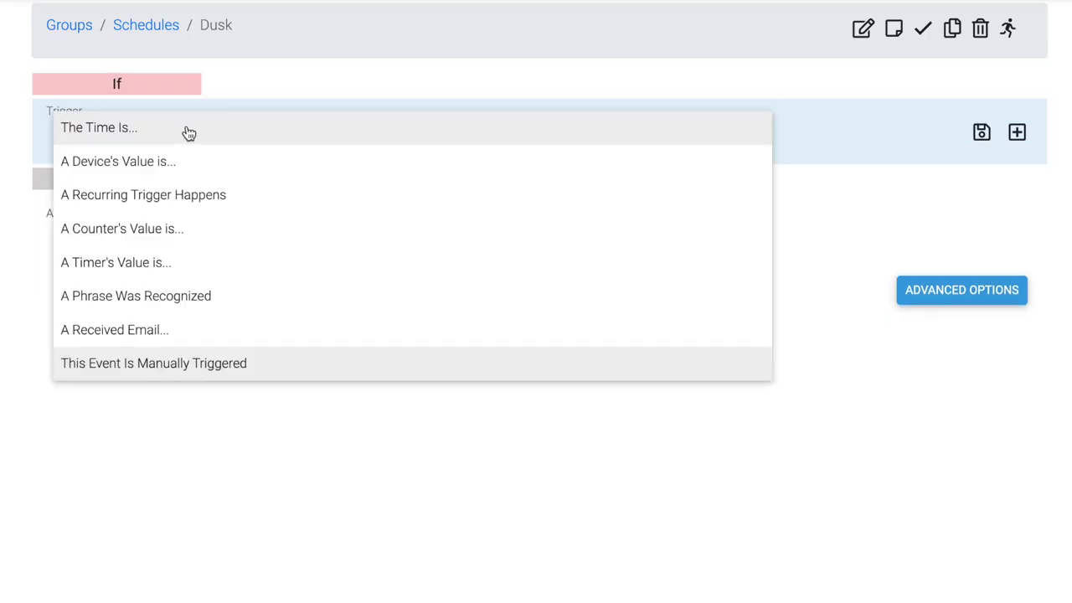
left_click(134, 137)
left_click(377, 201)
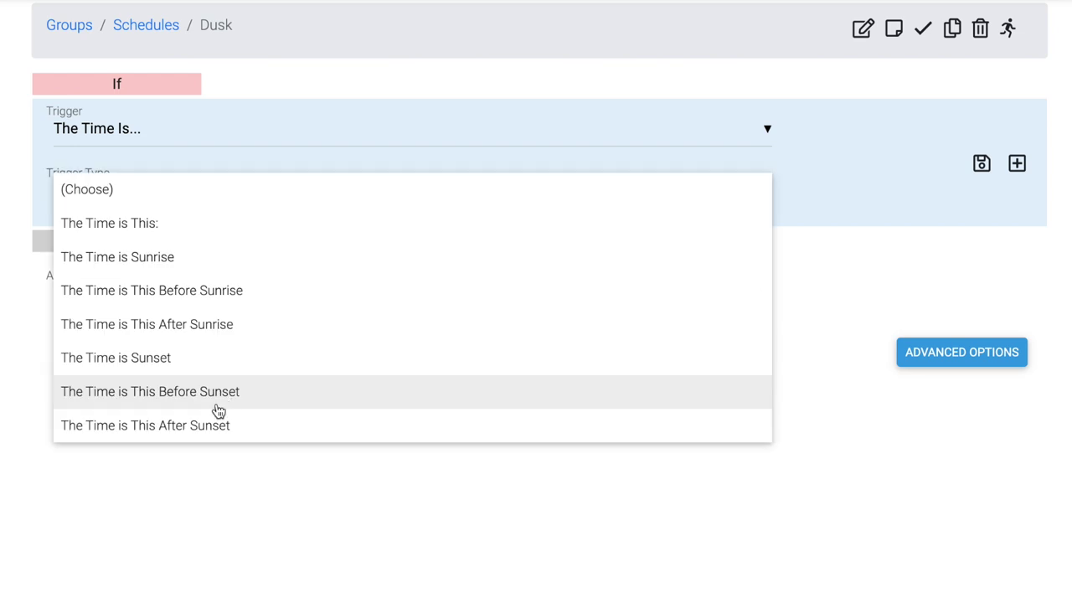
left_click(226, 399)
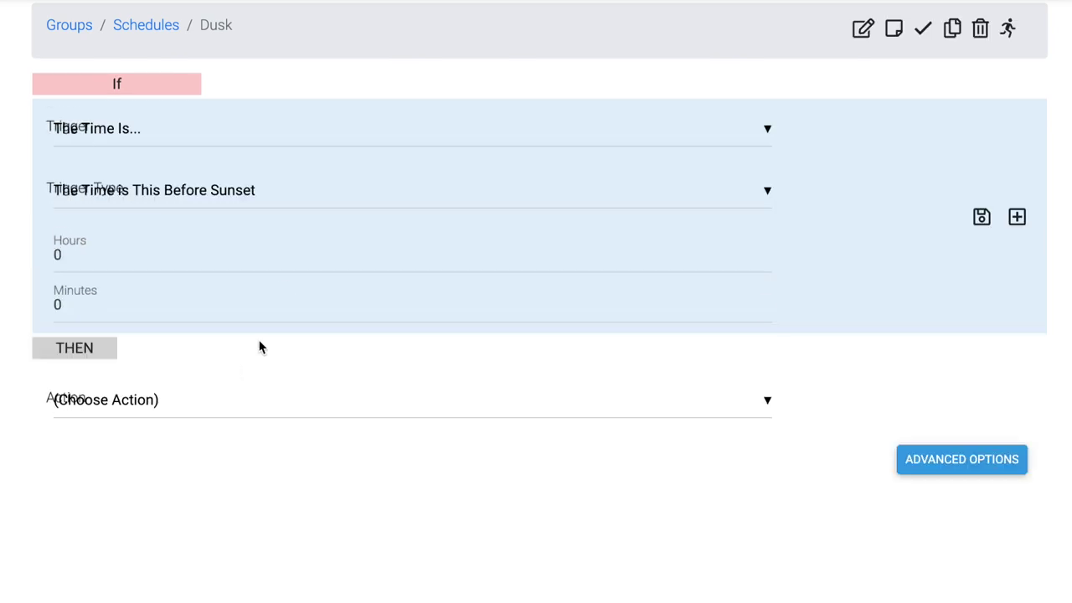
left_click(192, 306)
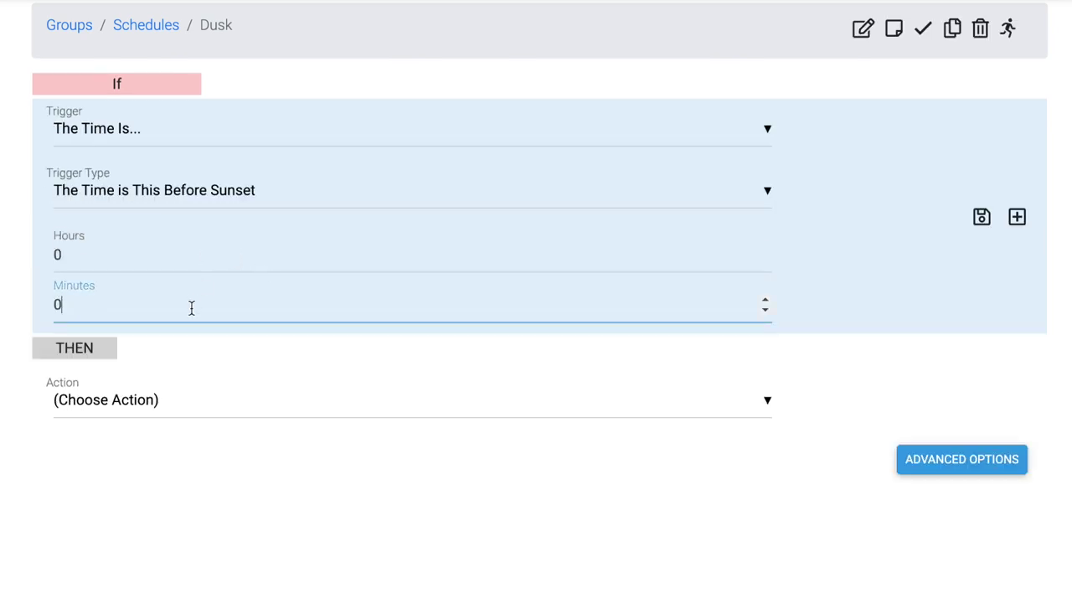
type("30")
left_click(981, 217)
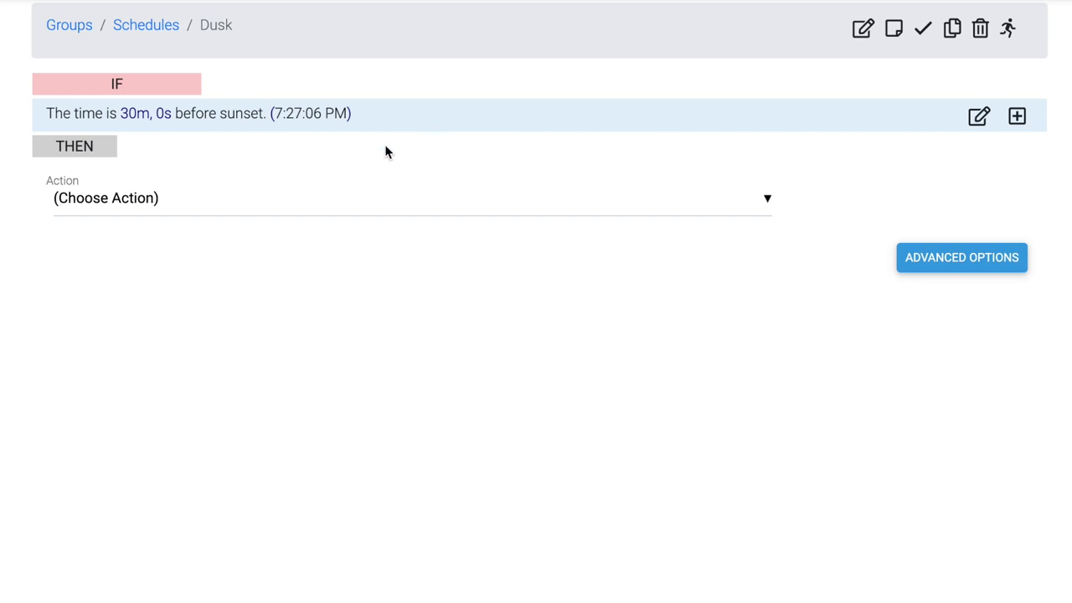
Add a Control a Device action to the Dusk event that sets the Hall Bulb and the Loft Bulb to On.
left_click(169, 209)
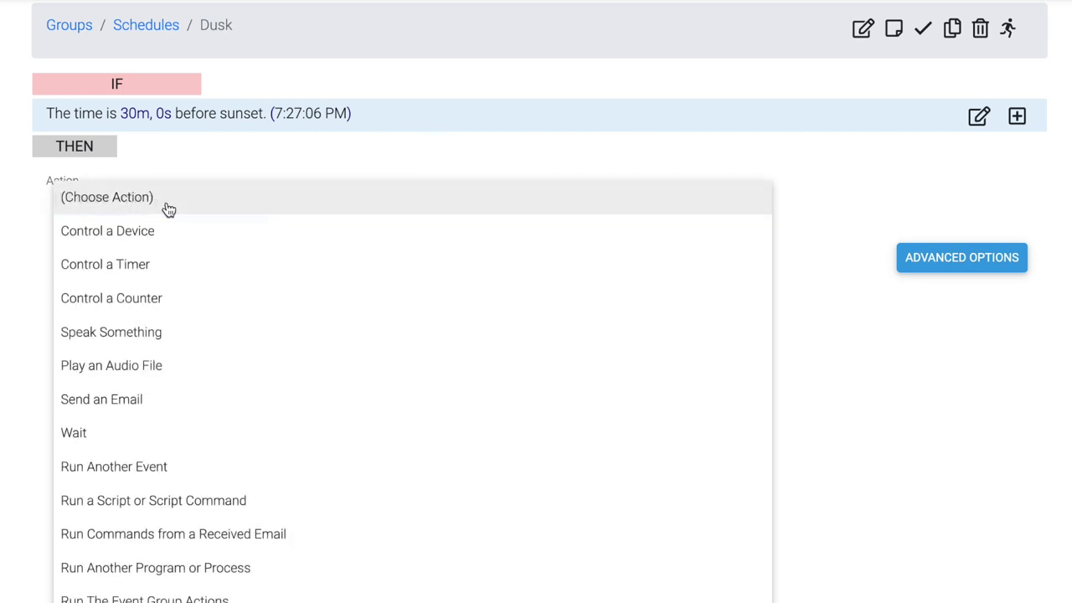
left_click(132, 233)
left_click(161, 263)
left_click(151, 358)
left_click(617, 266)
scroll(581, 507, "down", 10)
key("Escape")
left_click(230, 326)
left_click(159, 483)
left_click(650, 322)
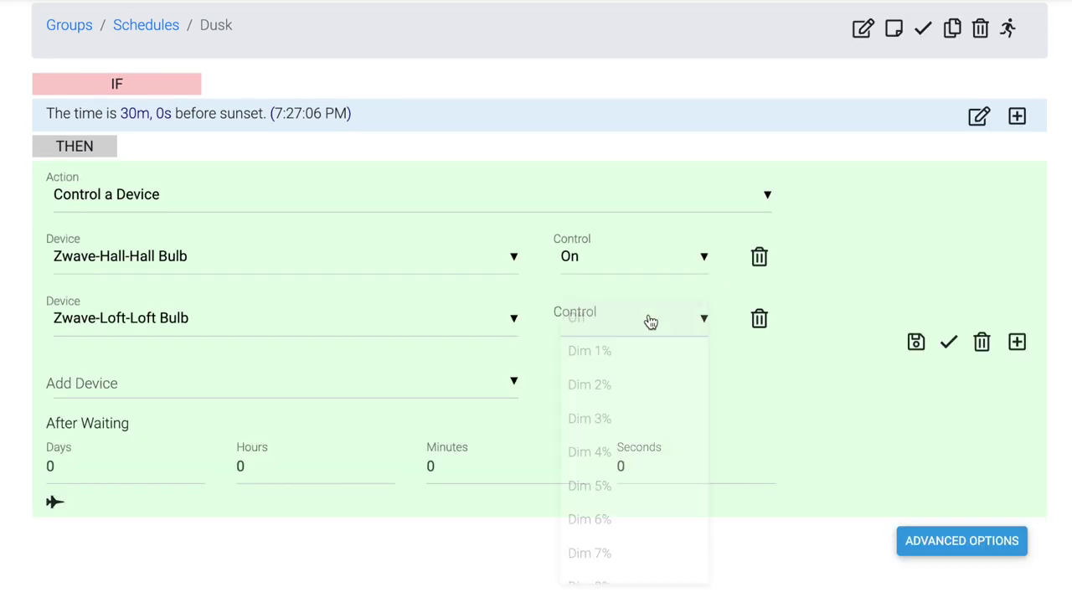
scroll(634, 426, "down", 15)
left_click(634, 452)
left_click(915, 341)
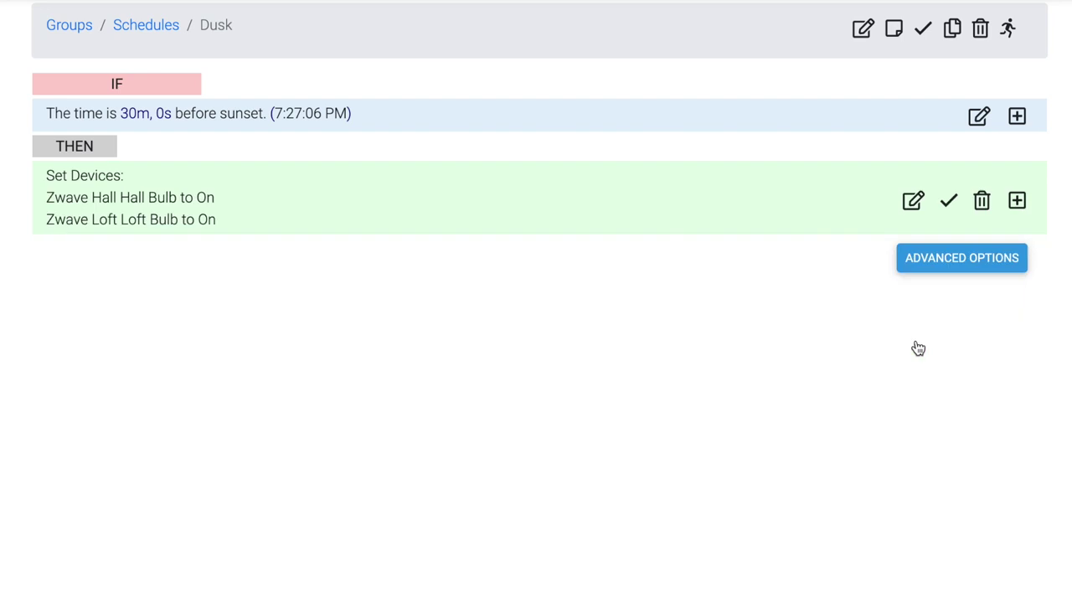
Create another event named 10:30pm in the Schedules group.
left_click(145, 26)
left_click(57, 119)
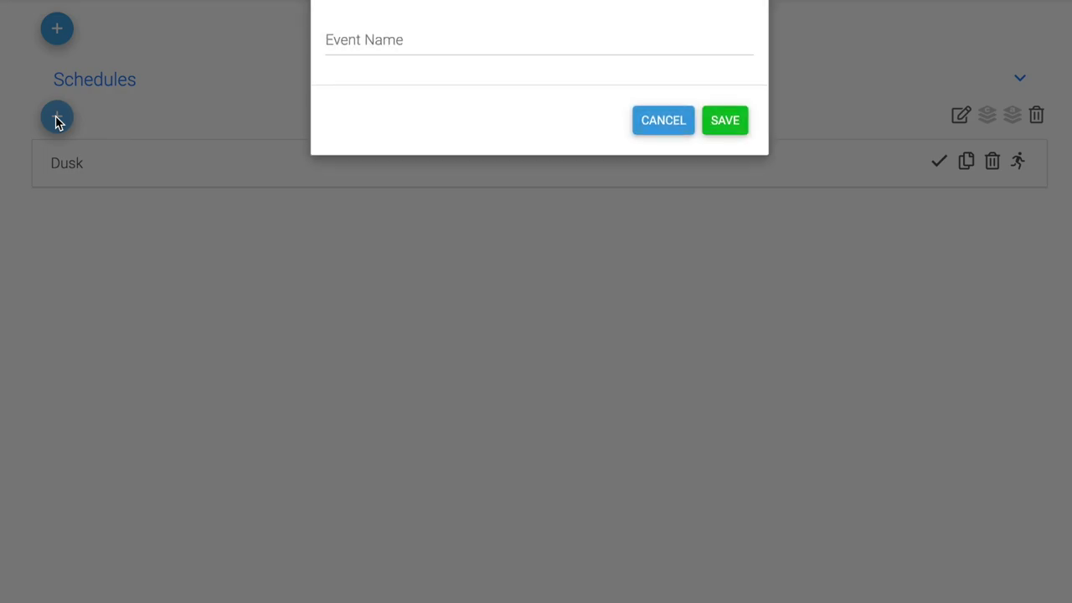
left_click(392, 41)
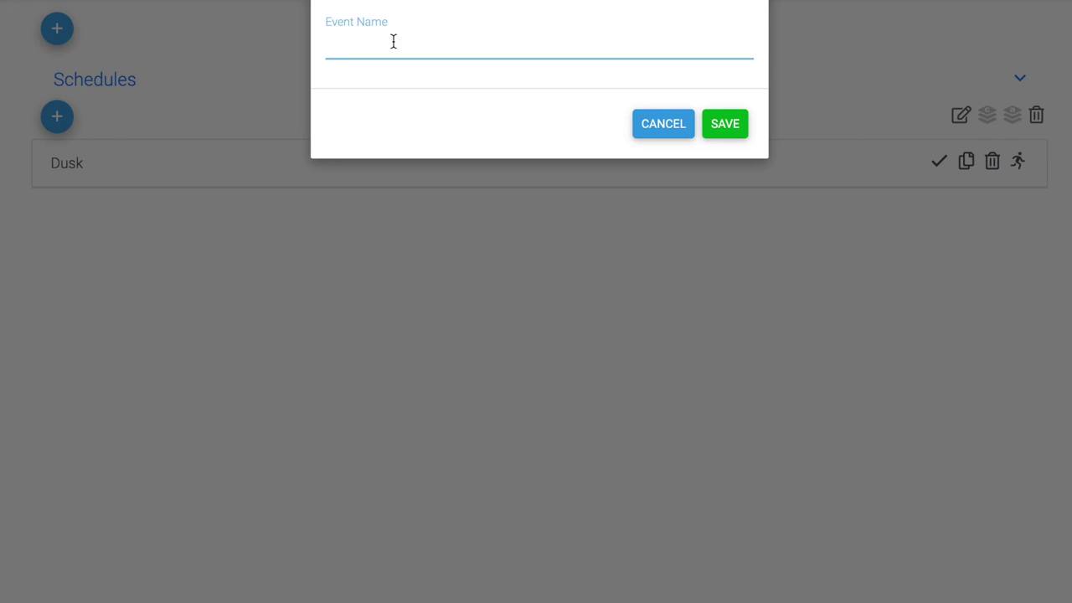
type("10:30pm")
left_click(725, 124)
Set the 10:30pm event's trigger type to "The Time is This:" and enter 10:30 as the time.
left_click(156, 191)
left_click(156, 227)
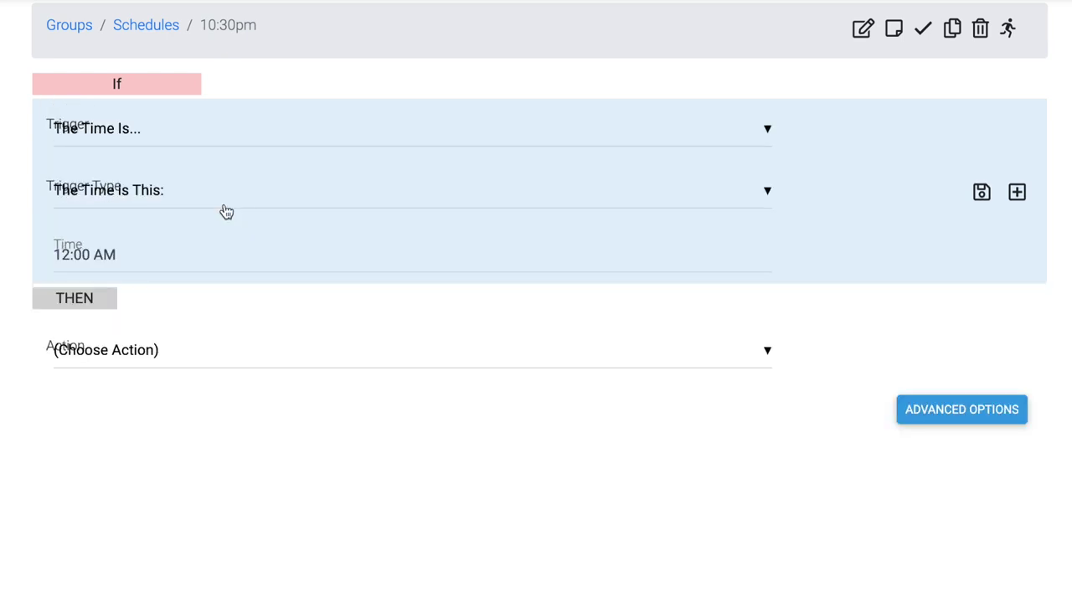
left_click(181, 260)
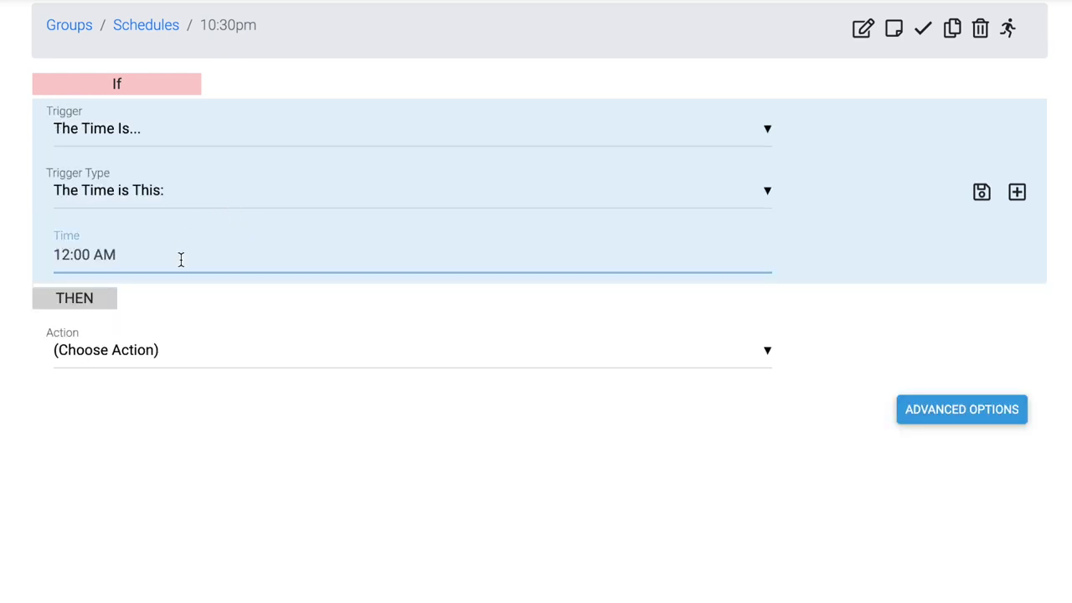
left_click_drag(58, 255, 300, 256)
type("0:30")
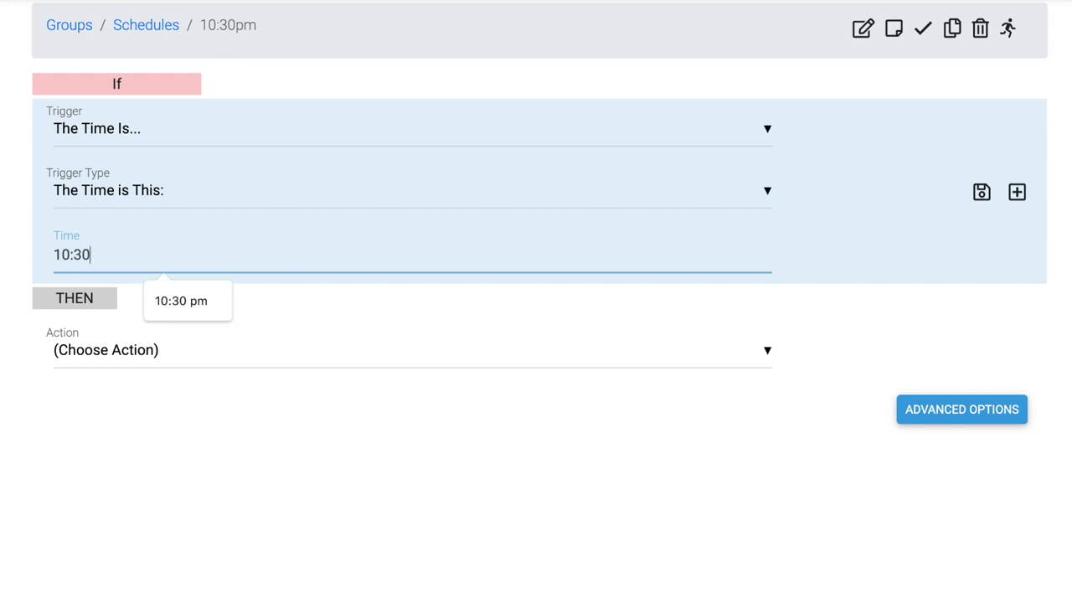
Add a Control a Device action to the 10:30pm event that sets the Hall Bulb and the Loft Bulb to Off.
left_click(188, 348)
left_click(220, 378)
left_click(484, 413)
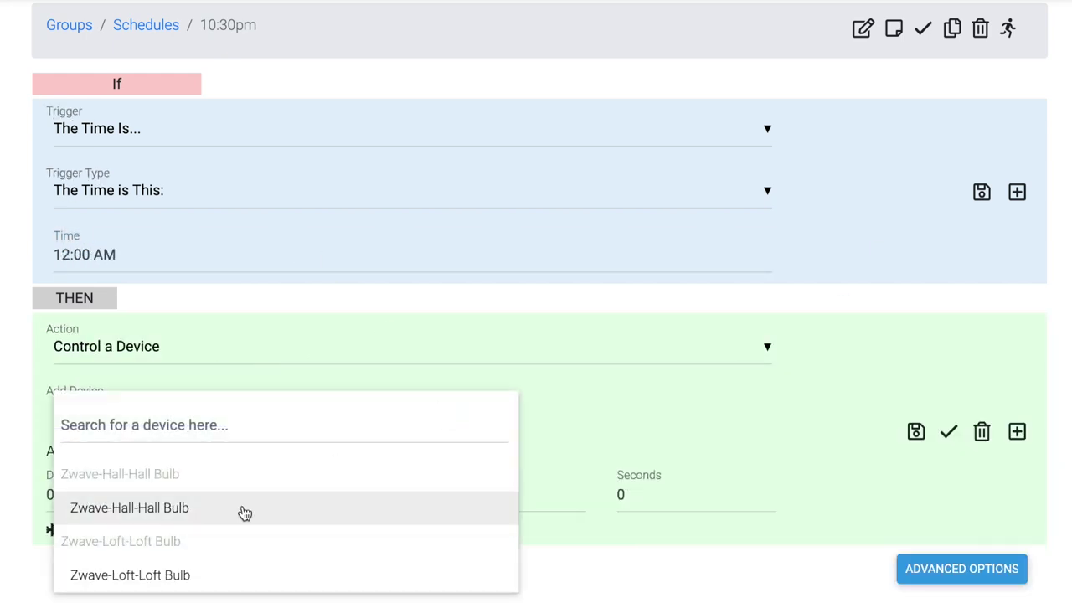
left_click(242, 514)
left_click(645, 416)
left_click(648, 413)
left_click(341, 471)
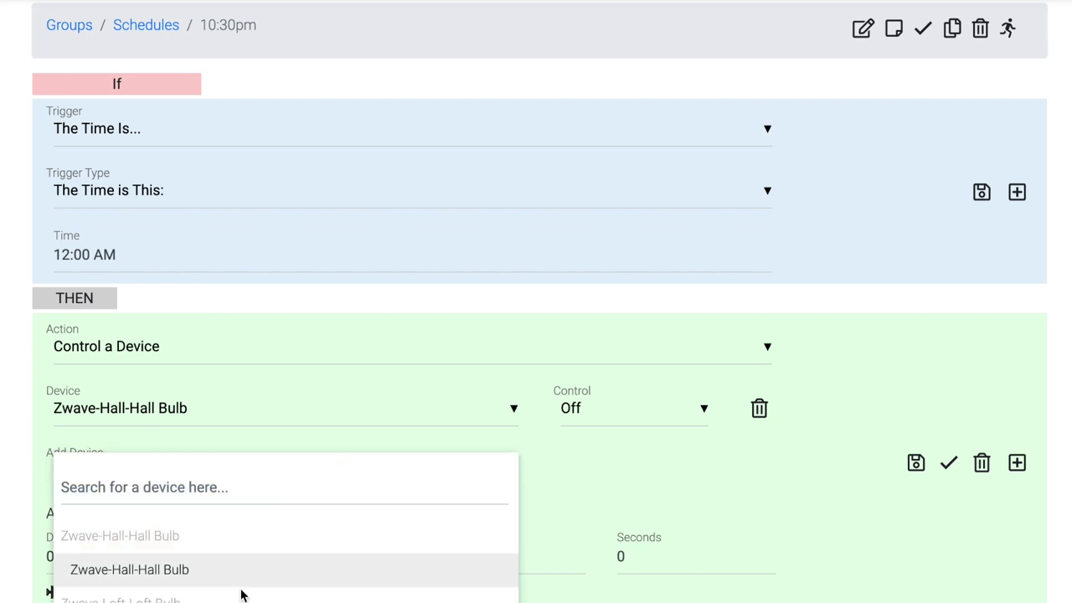
left_click(223, 601)
left_click(615, 466)
left_click(603, 474)
left_click(914, 494)
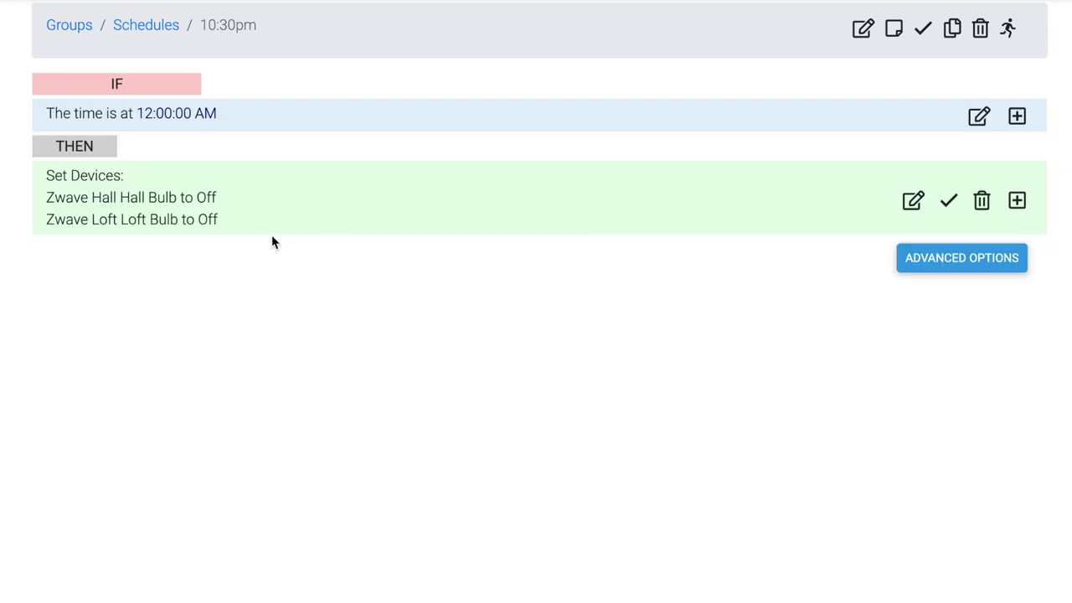
Change the 10:30pm event's trigger time to 10:30pm, save it, and return to the Schedules group.
left_click(979, 116)
left_click(120, 252)
type("10:30pm")
left_click(980, 193)
left_click(145, 34)
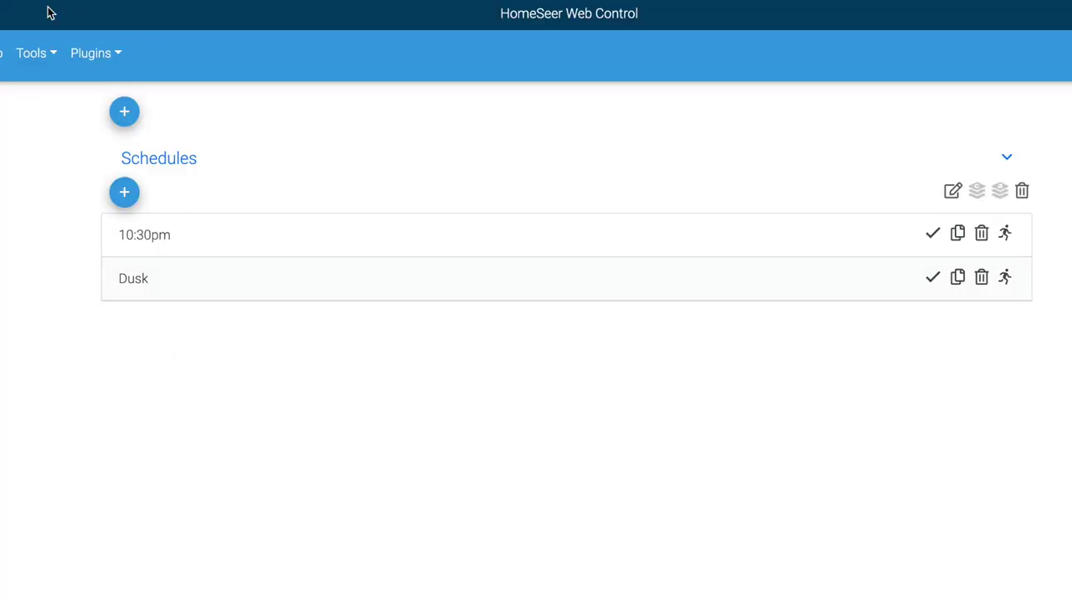
Start the Z-Wave inclusion process for a new device.
left_click(102, 52)
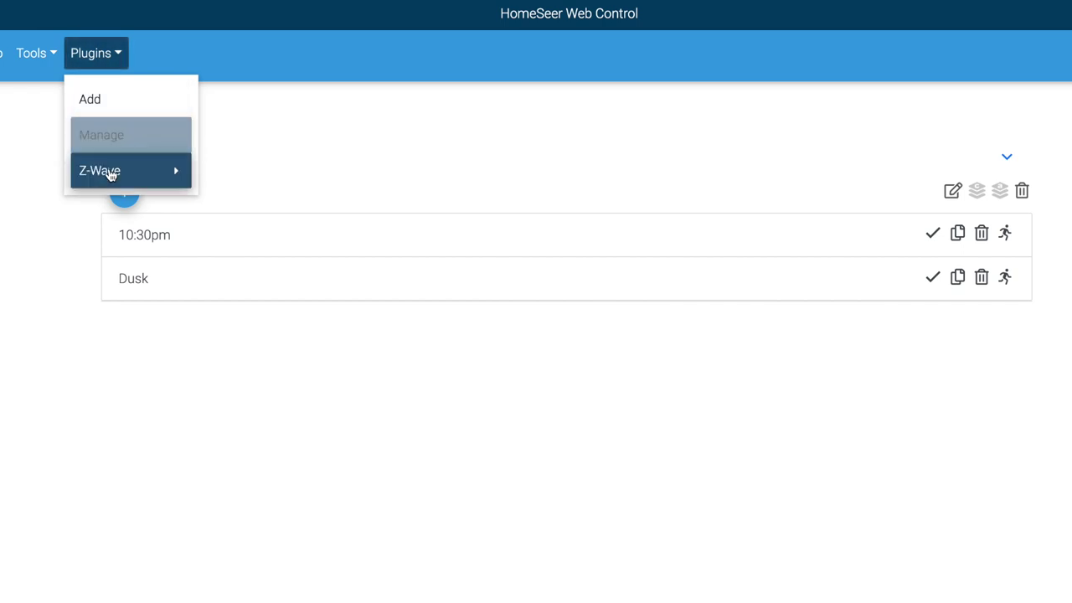
mouse_move(108, 171)
left_click(238, 171)
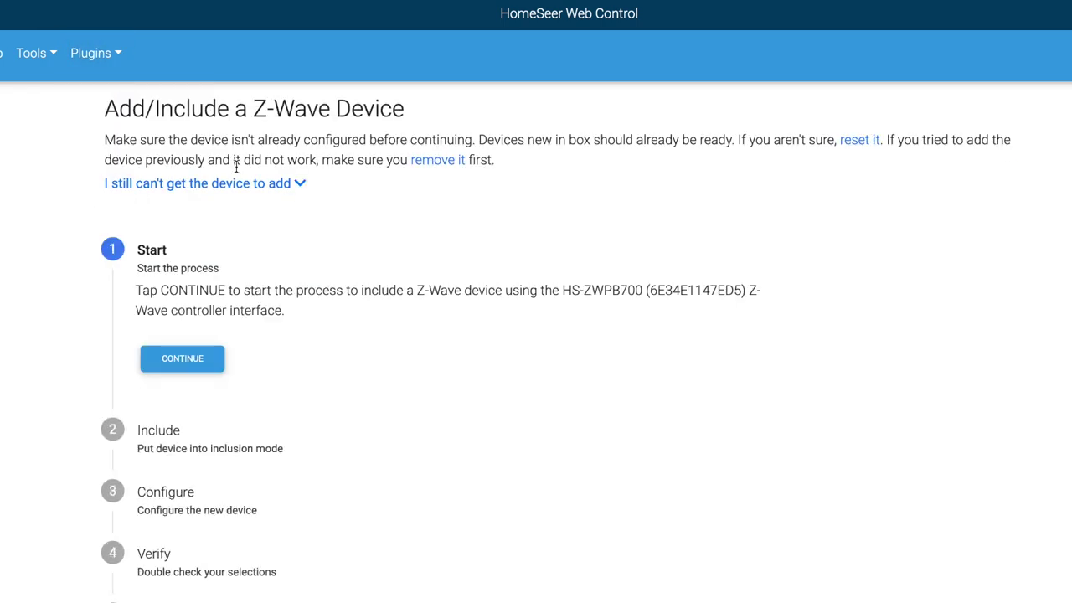
left_click(182, 362)
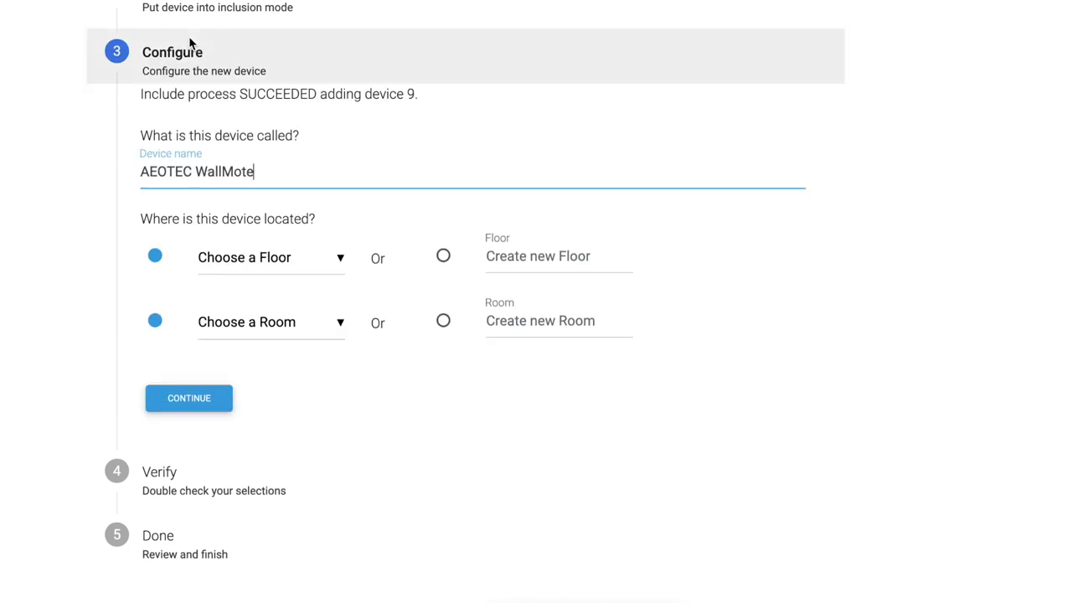
Assign the included AEOTEC WallMote to the Zwave floor and a new Office room, and continue the setup.
left_click(337, 261)
left_click(299, 295)
left_click(508, 317)
left_click(444, 323)
left_click(509, 323)
type("Offic")
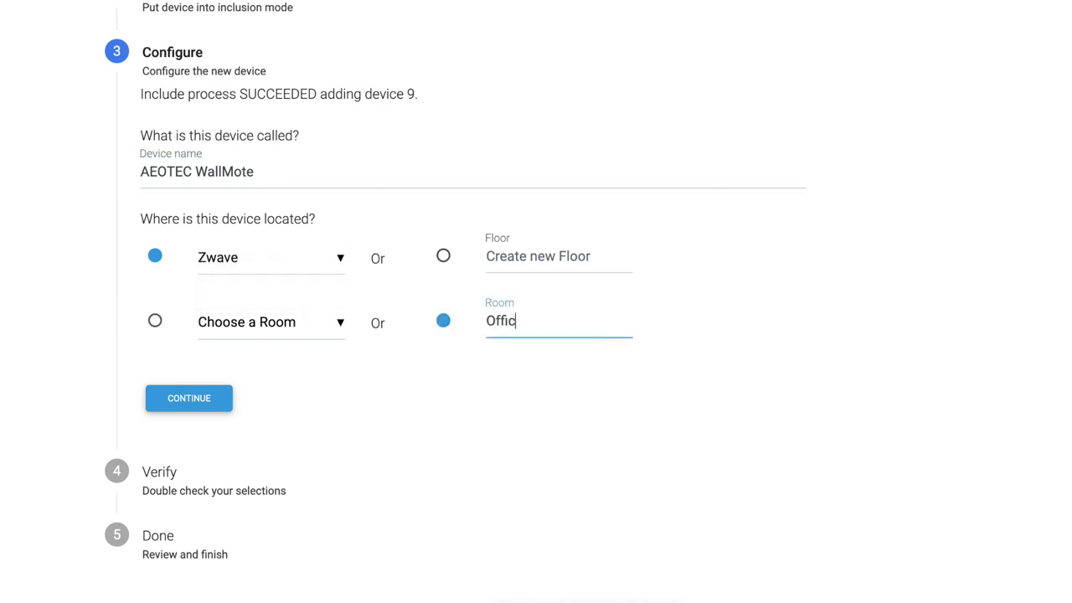
left_click(190, 398)
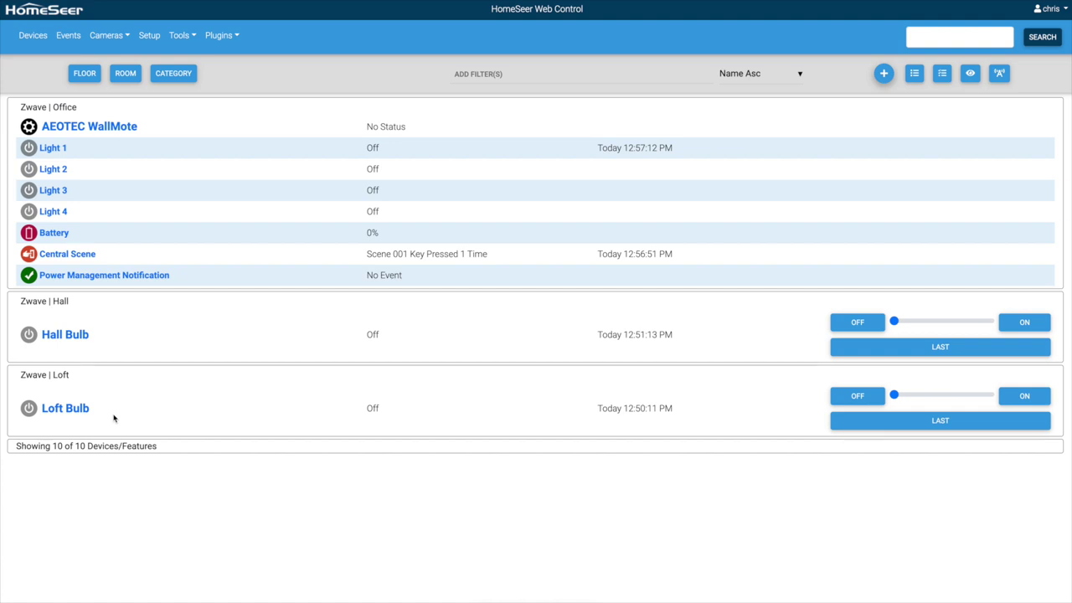
Create a new event group named Wallmote.
left_click(67, 35)
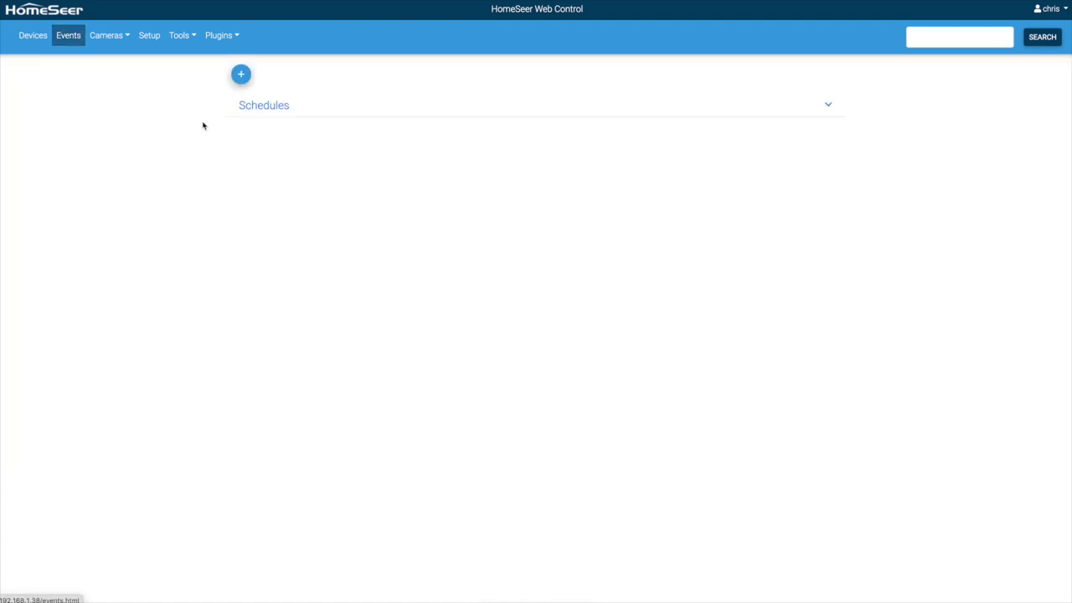
left_click(241, 75)
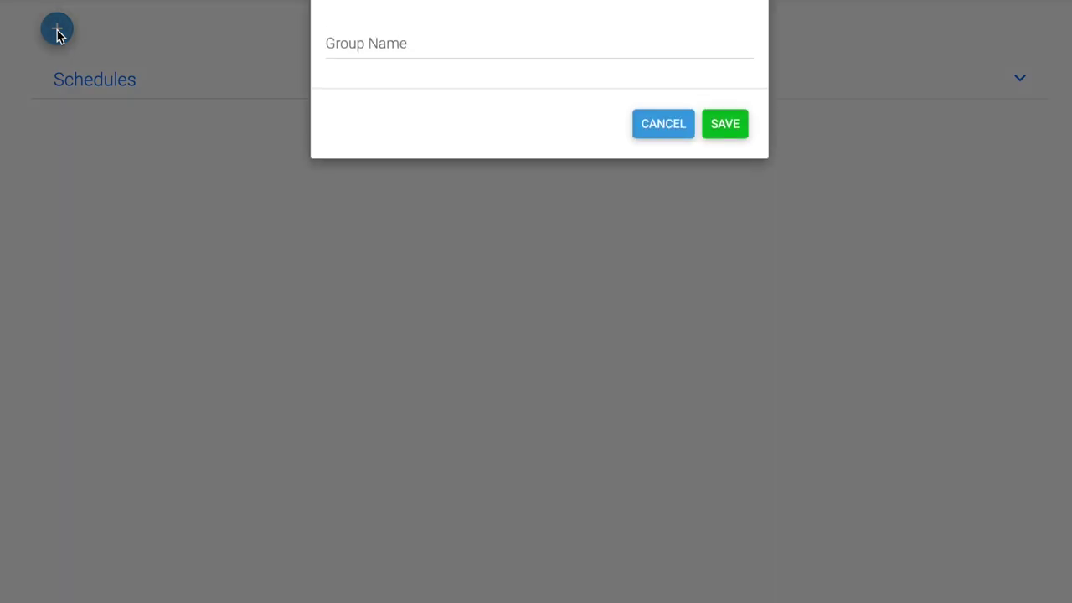
left_click(361, 44)
type("Wallmo")
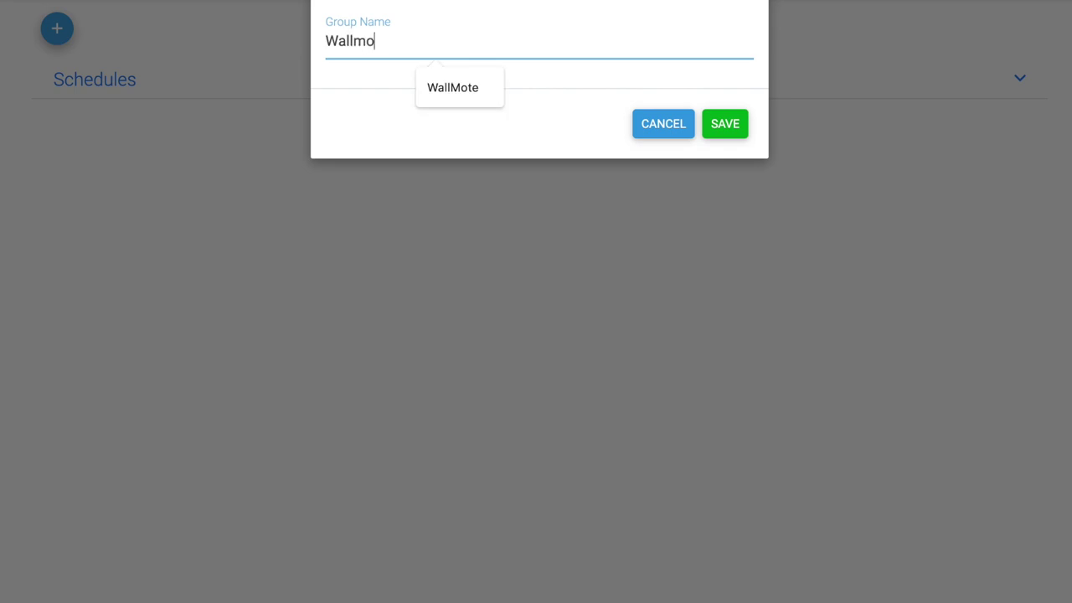
type("te")
key("Return")
Rename the new event in the Wallmote group to Button 1 ON.
left_click(96, 115)
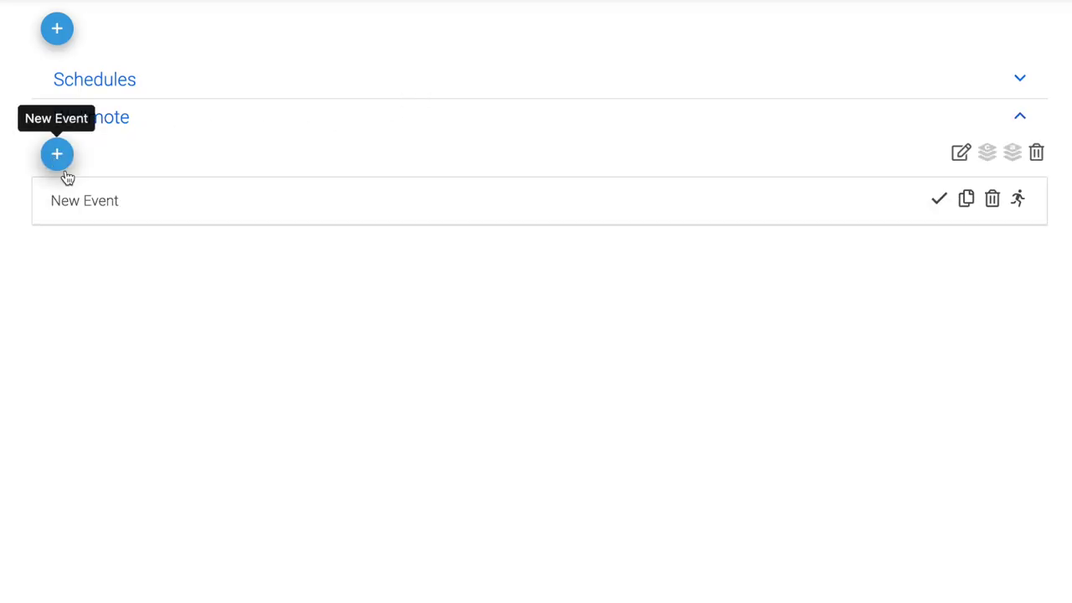
left_click(122, 209)
left_click(861, 31)
double_click(399, 55)
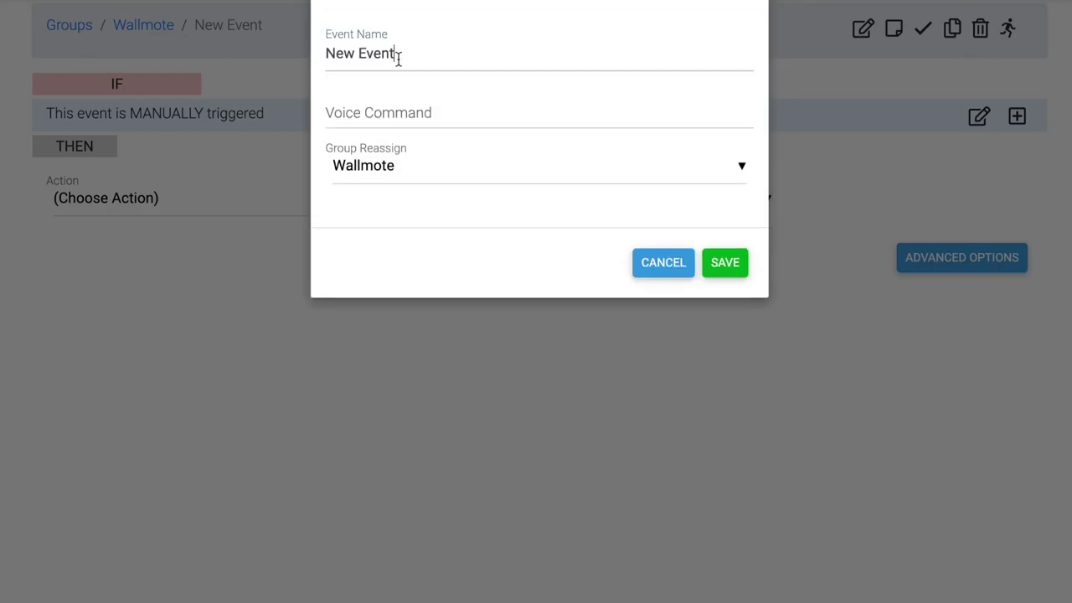
key("ctrl+a")
type("Button 1 ON")
key("Tab")
left_click(724, 263)
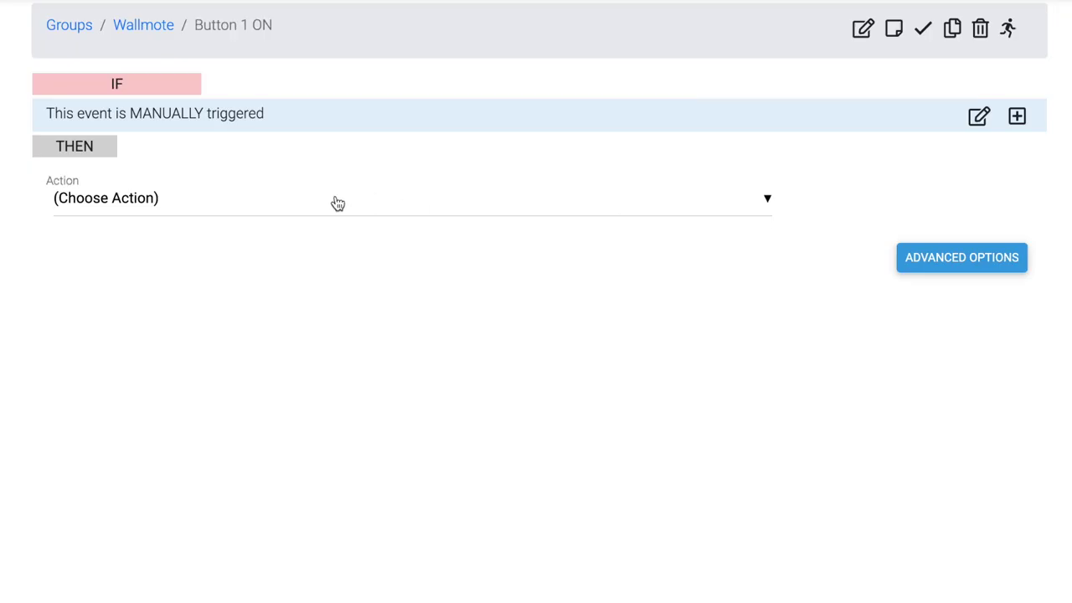
Set the Button 1 ON trigger to fire when the AEOTEC WallMote Light 1 had its value set.
left_click(979, 115)
left_click(241, 139)
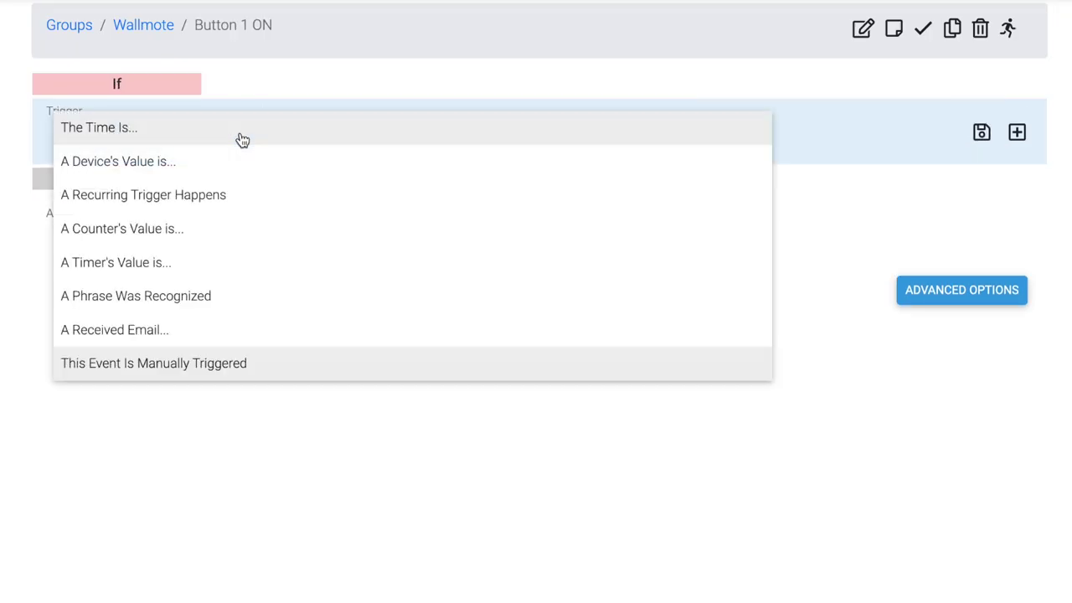
left_click(216, 161)
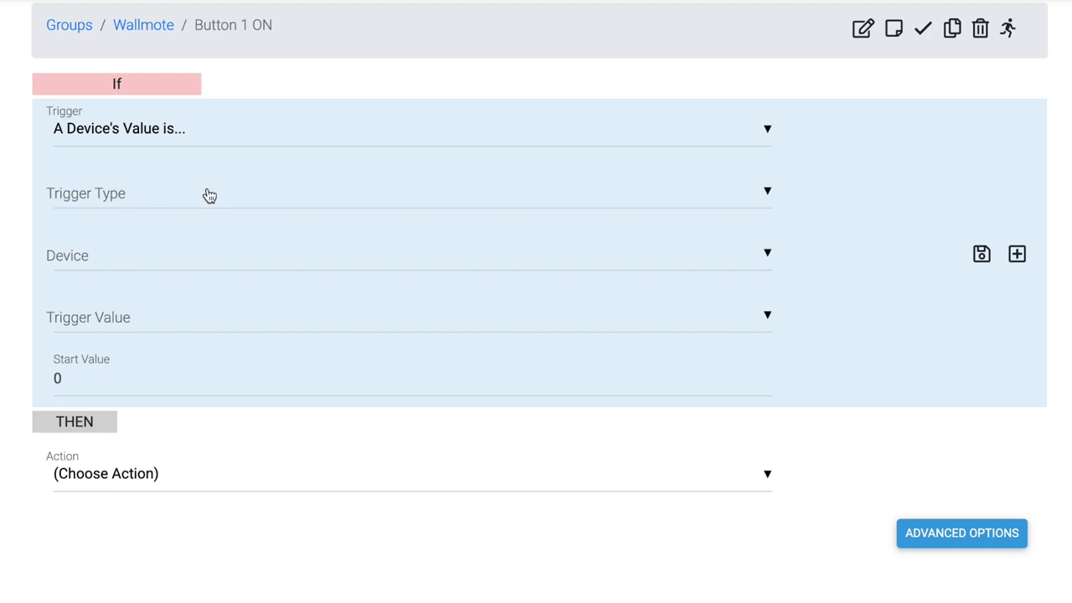
left_click(209, 195)
left_click(215, 232)
left_click(209, 251)
left_click(209, 347)
left_click(210, 347)
Enter a custom trigger value range of 99 to 99 and save the trigger.
left_click(198, 350)
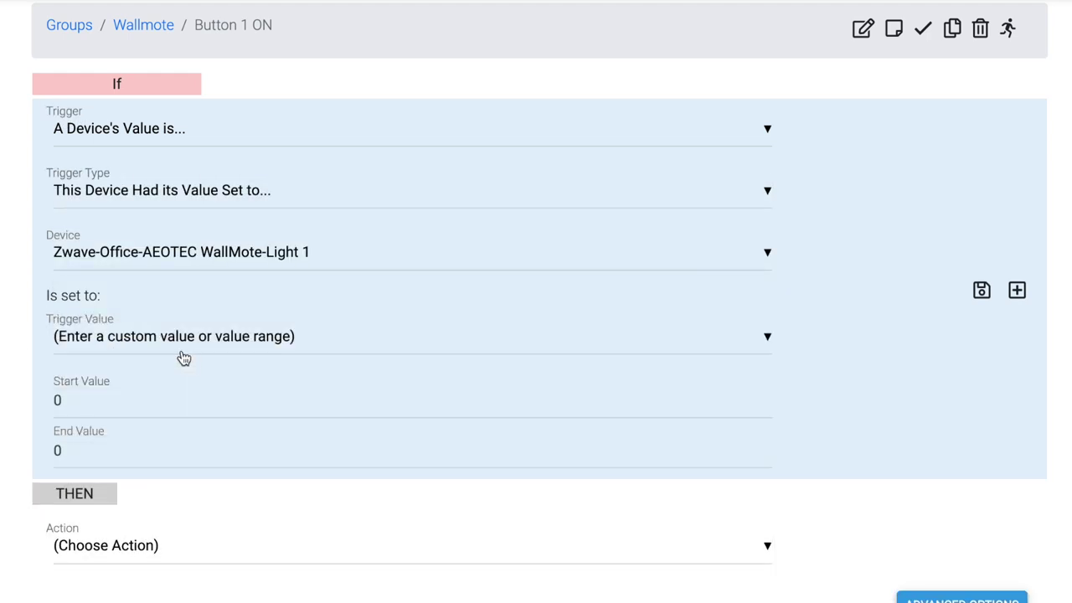
left_click(115, 402)
type("99")
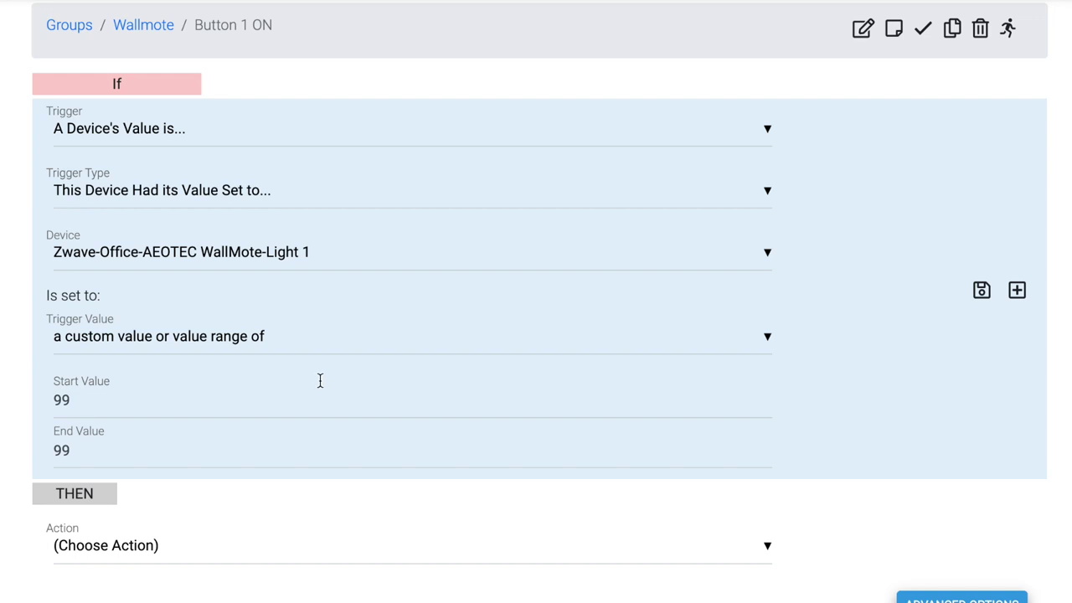
key("Return")
Add a Control a Device action that sets the Hall Bulb to On, and save it.
left_click(158, 210)
left_click(159, 232)
left_click(168, 258)
left_click(158, 354)
left_click(628, 256)
scroll(620, 419, "down", 20)
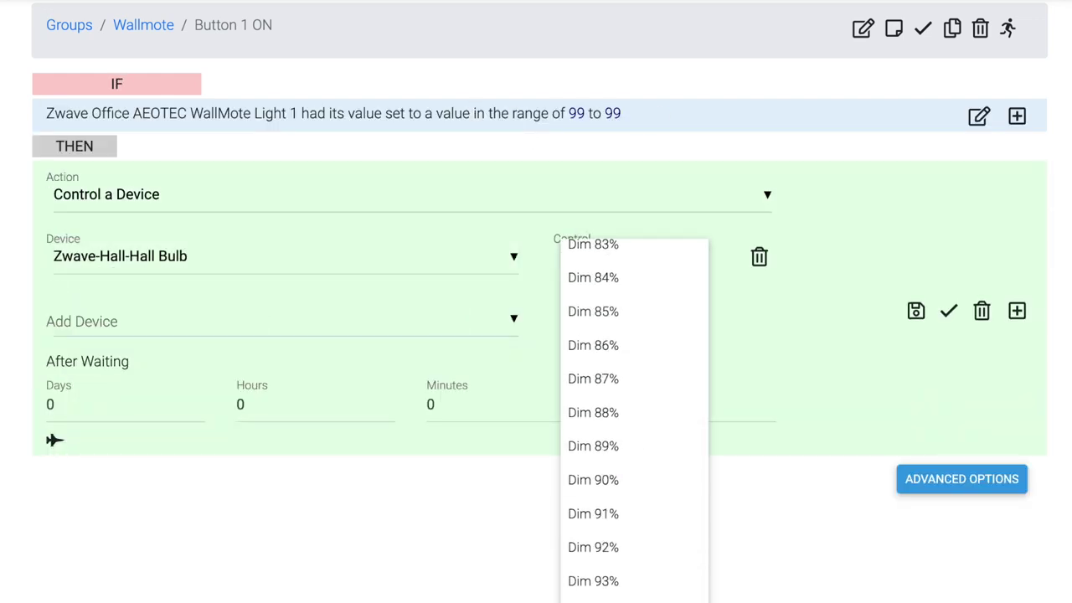
left_click(619, 578)
left_click(915, 312)
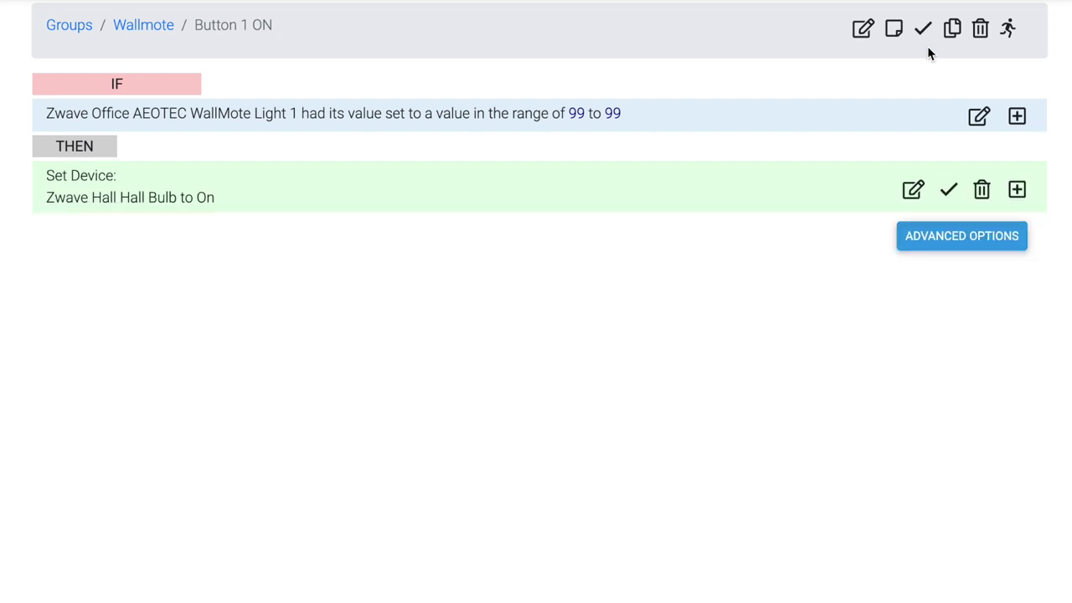
Duplicate the Button 1 ON event and name the copy Button 1 OFF.
left_click(953, 30)
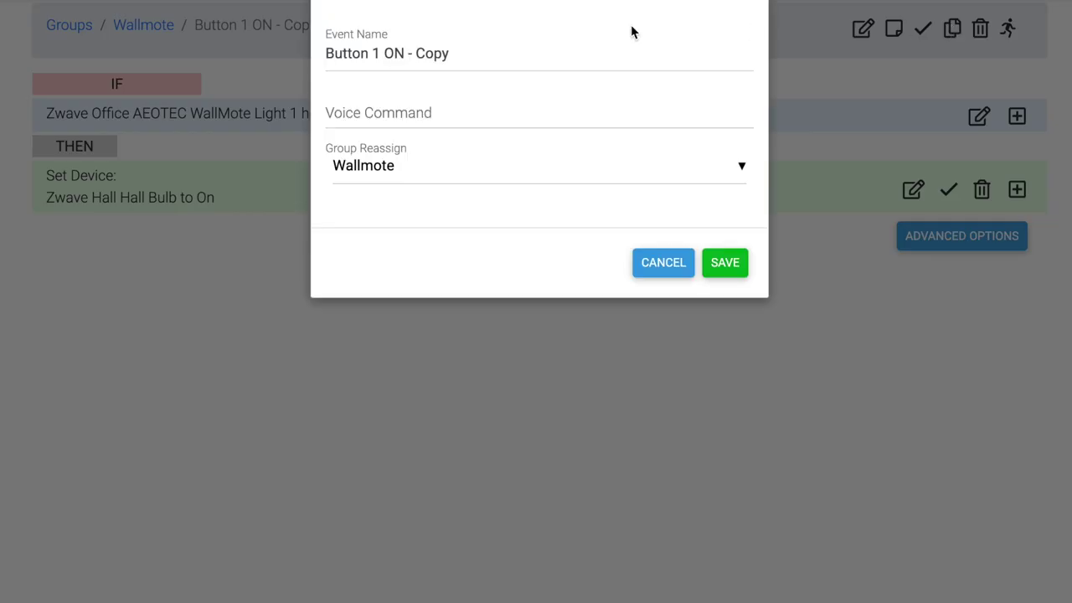
left_click_drag(395, 53, 558, 67)
type("FF")
key("Tab")
left_click(725, 262)
Set the Button 1 OFF trigger's value range to 0 to 0 and save it.
left_click(195, 400)
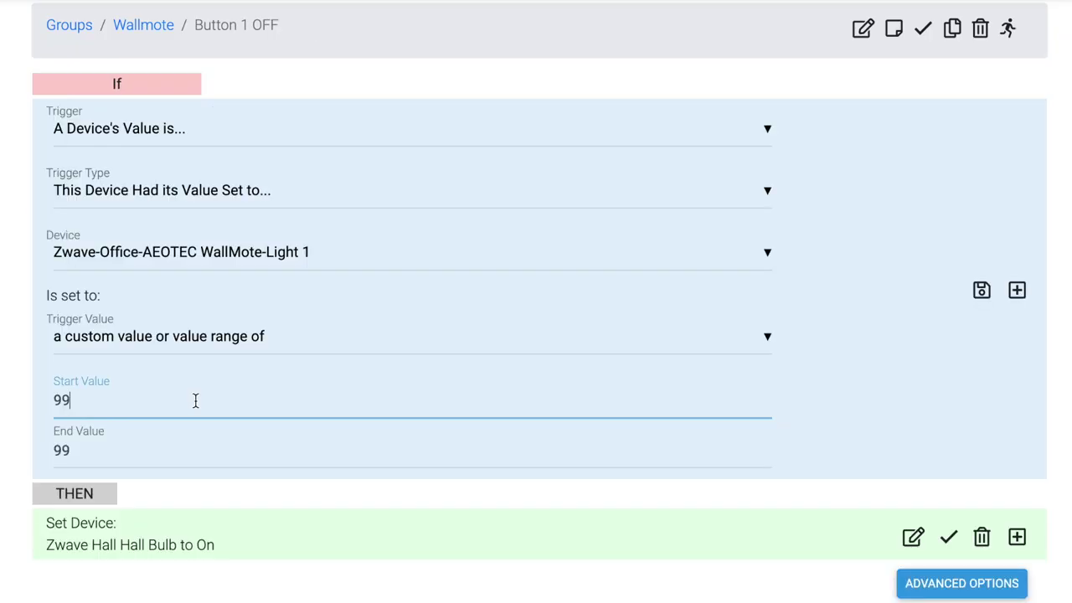
double_click(60, 400)
type("0")
double_click(61, 450)
type("0")
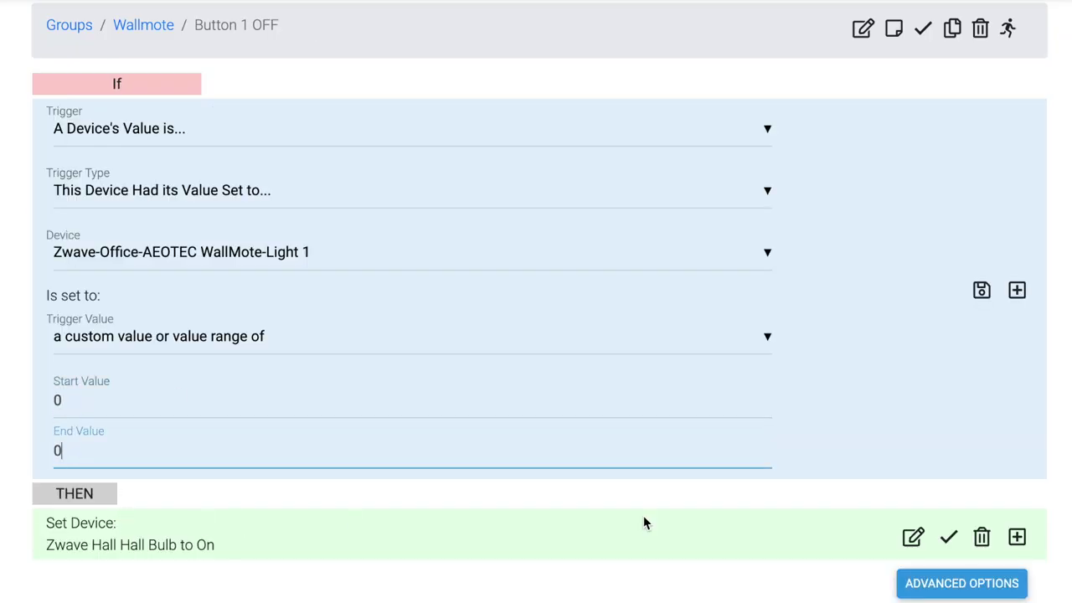
left_click(981, 290)
Change the Button 1 OFF action so the Hall Bulb is set to Off, and save it.
left_click(913, 190)
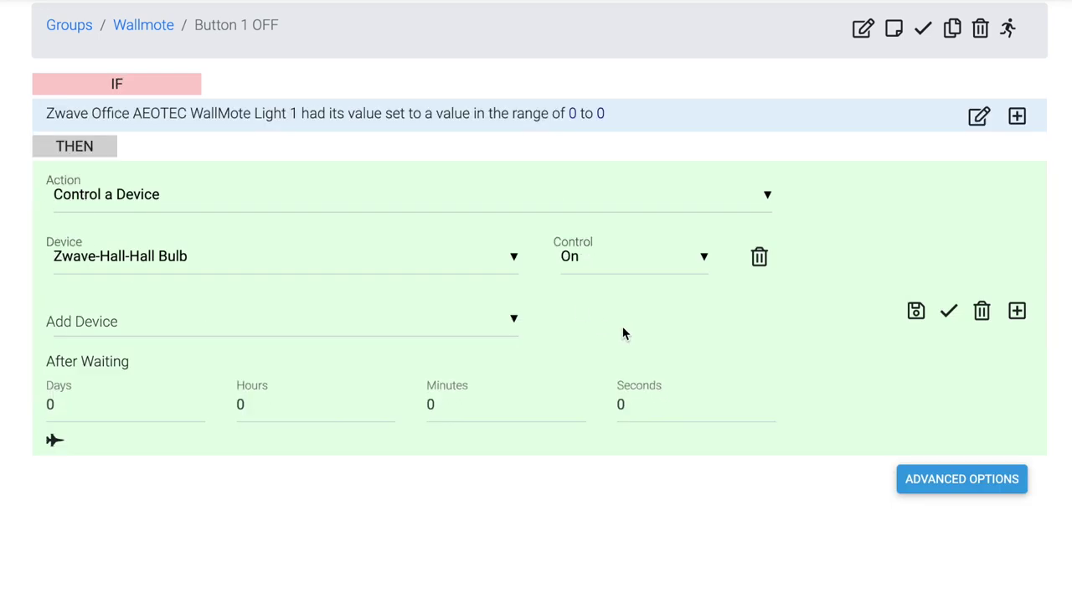
left_click(655, 258)
scroll(619, 419, "down", 20)
scroll(612, 502, "up", 20)
left_click(583, 255)
left_click(915, 311)
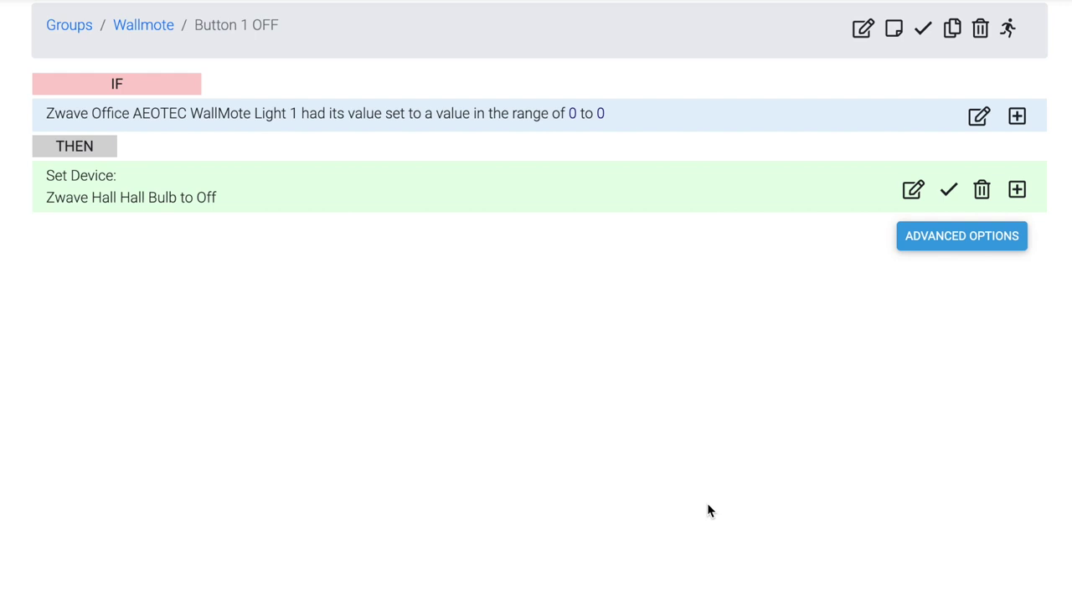
Review the events in the Wallmote group and the status of the devices in the device list.
left_click(136, 25)
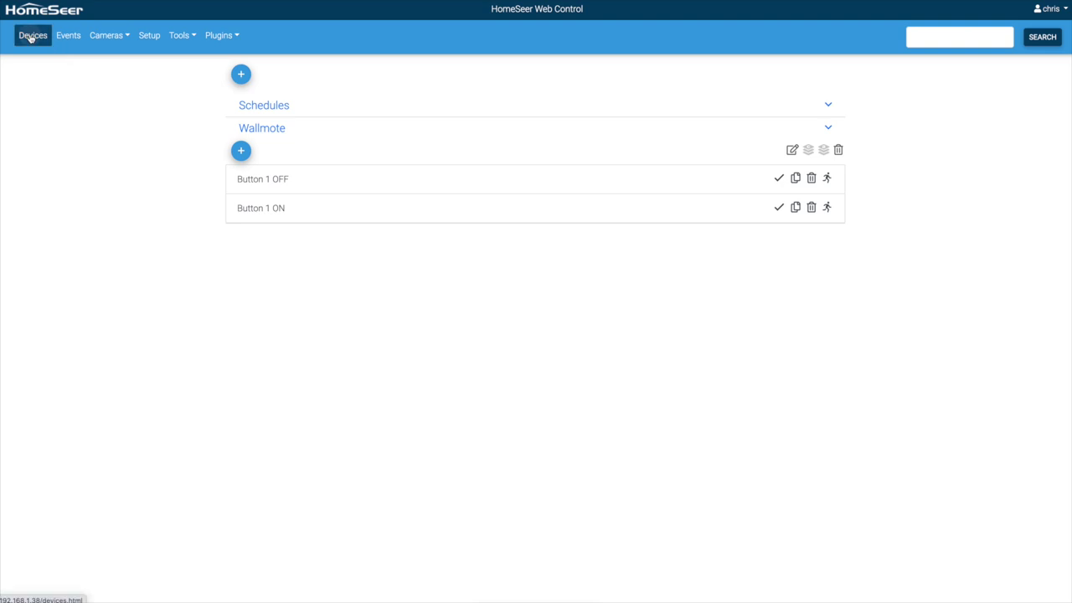
left_click(31, 38)
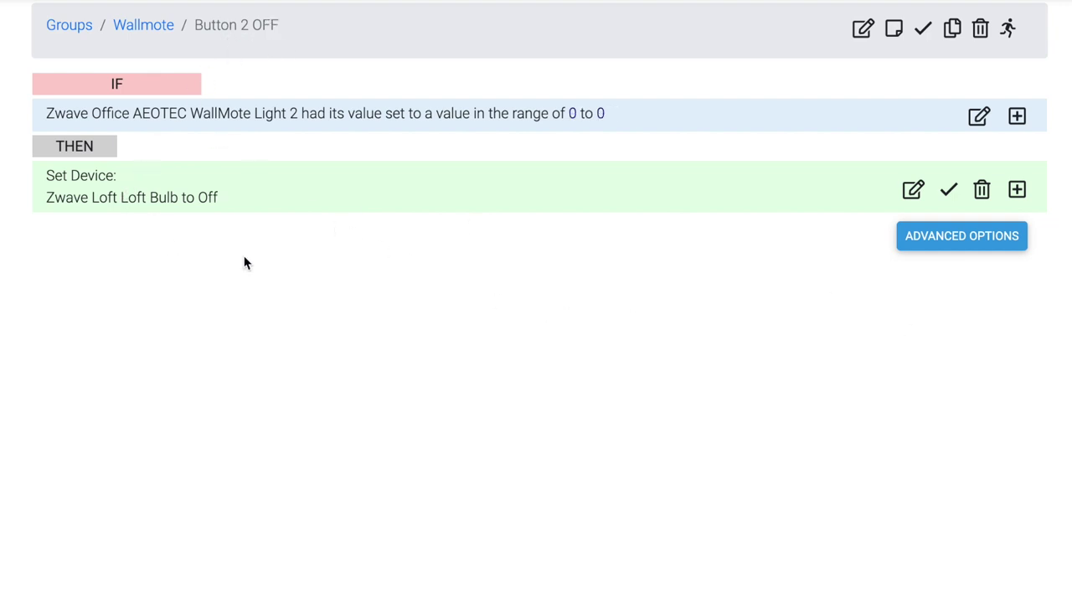
left_click(133, 28)
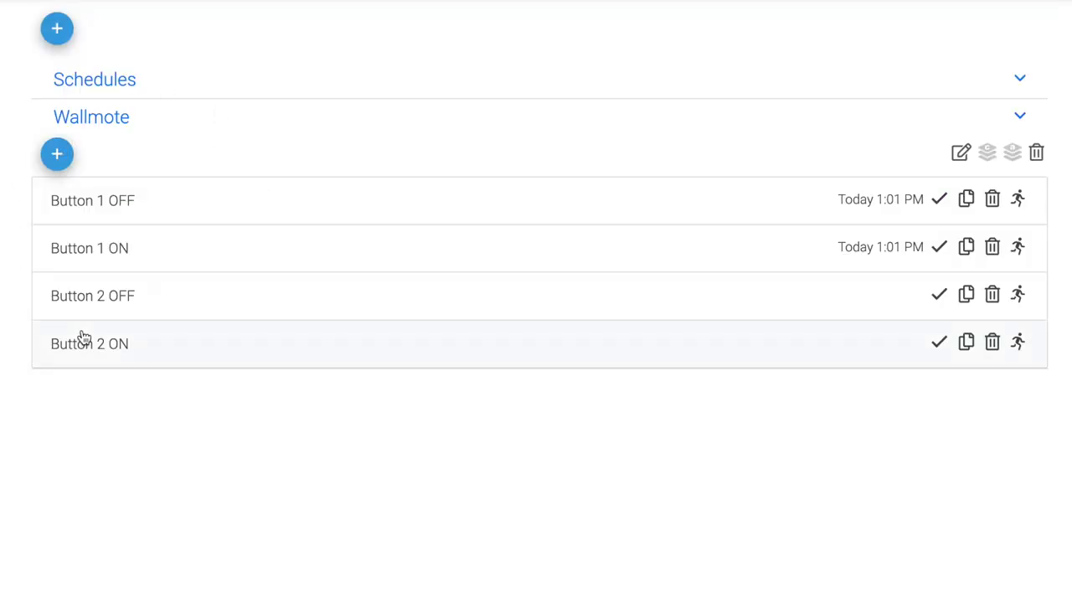
left_click(31, 36)
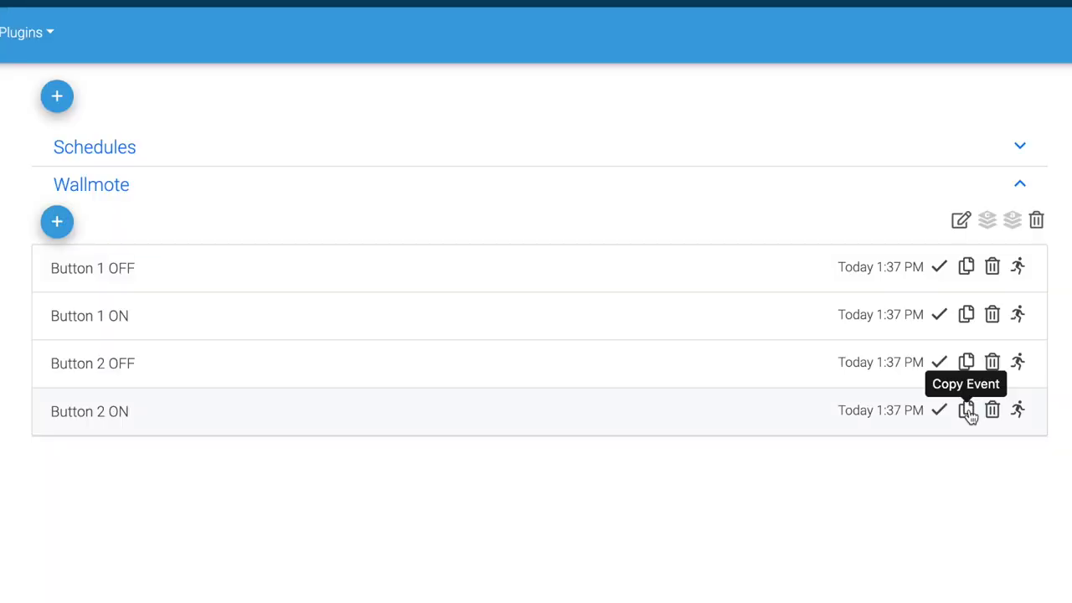
Duplicate the Button 2 ON event and name the copy Button 3 ON.
left_click(967, 411)
double_click(373, 121)
type("3 ON - Copy")
left_click_drag(408, 121, 514, 119)
key("BackSpace")
key("Tab")
left_click(727, 332)
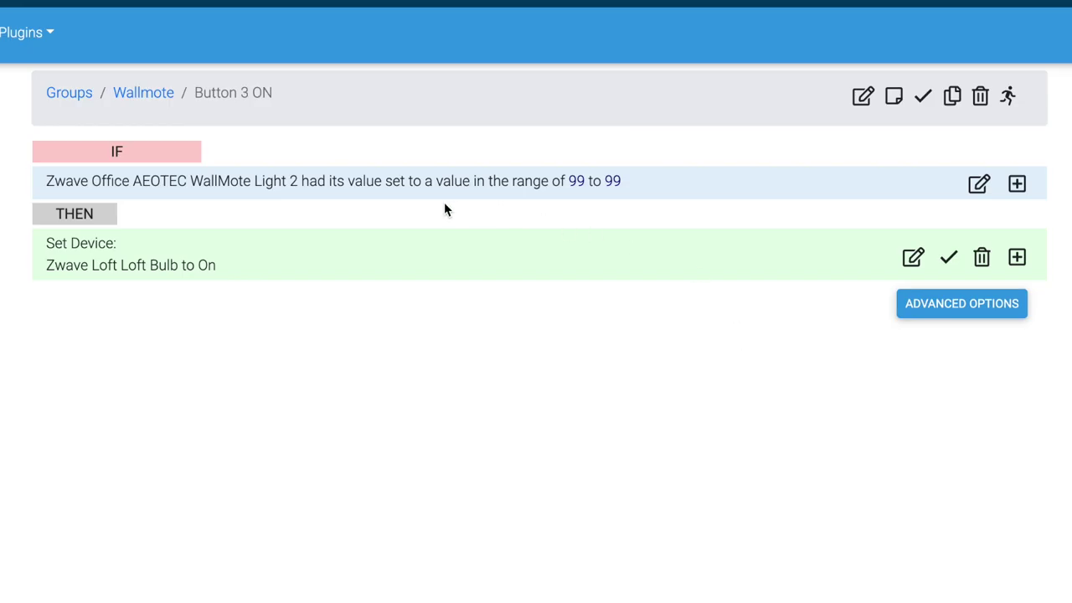
Change the Button 3 ON trigger device to AEOTEC WallMote Light 3 and save the trigger.
left_click(978, 184)
left_click(232, 319)
left_click(246, 421)
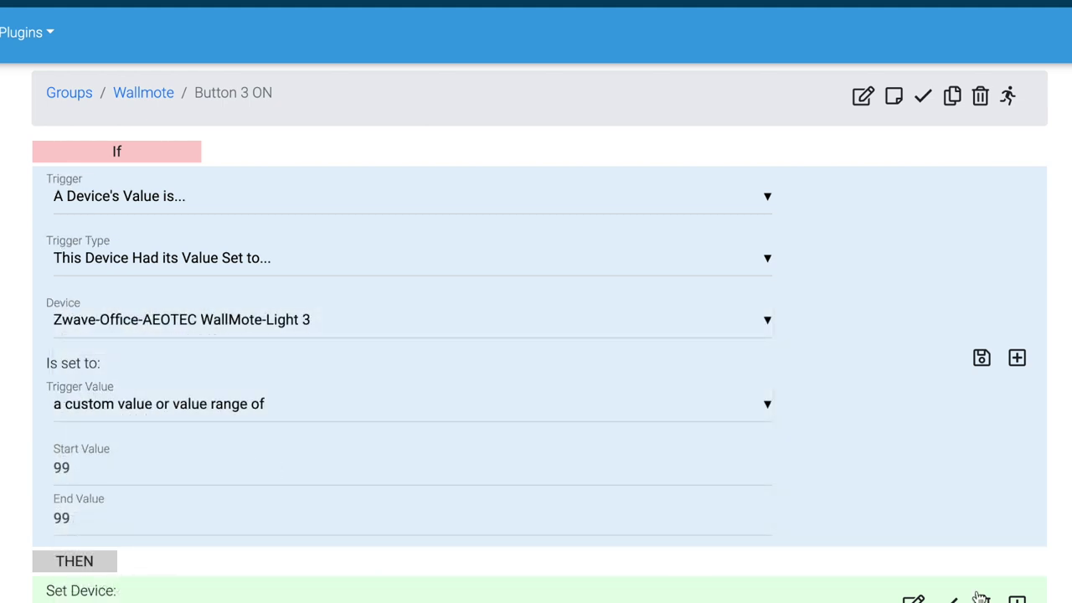
left_click(983, 359)
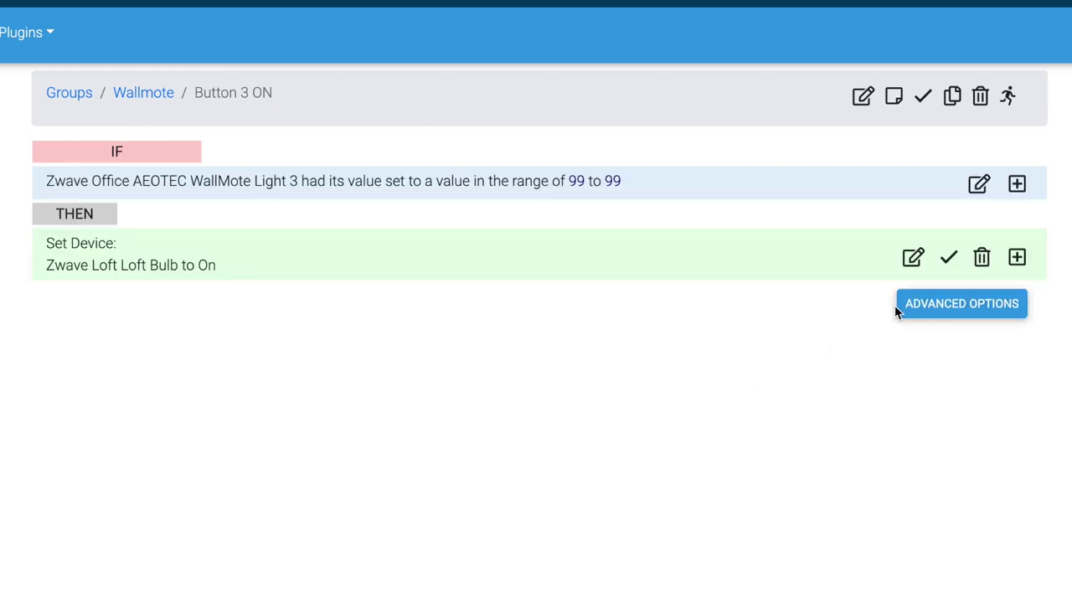
left_click(913, 258)
left_click(394, 386)
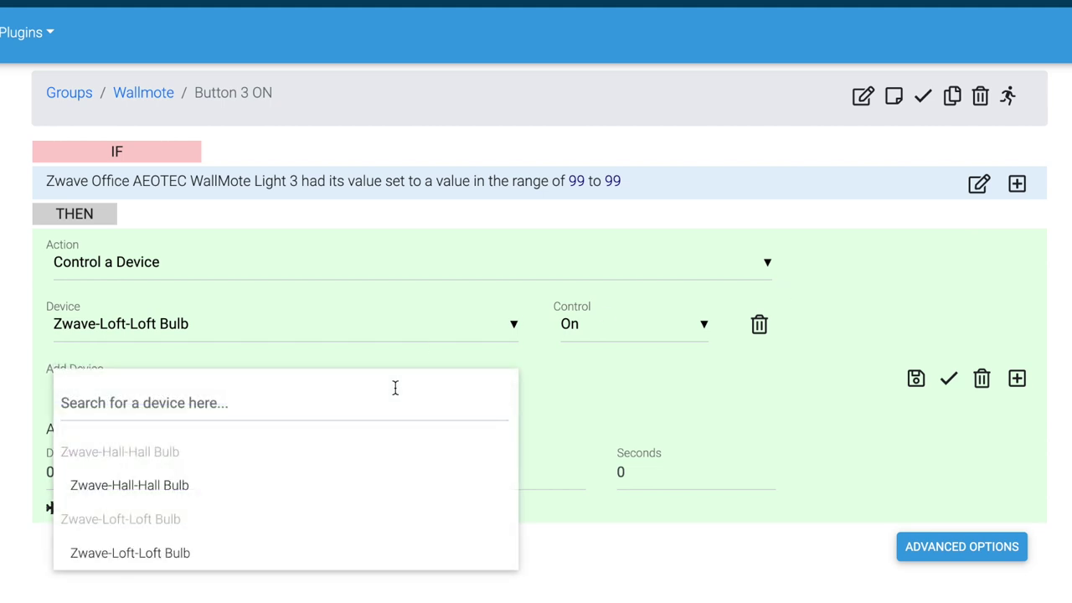
left_click(586, 407)
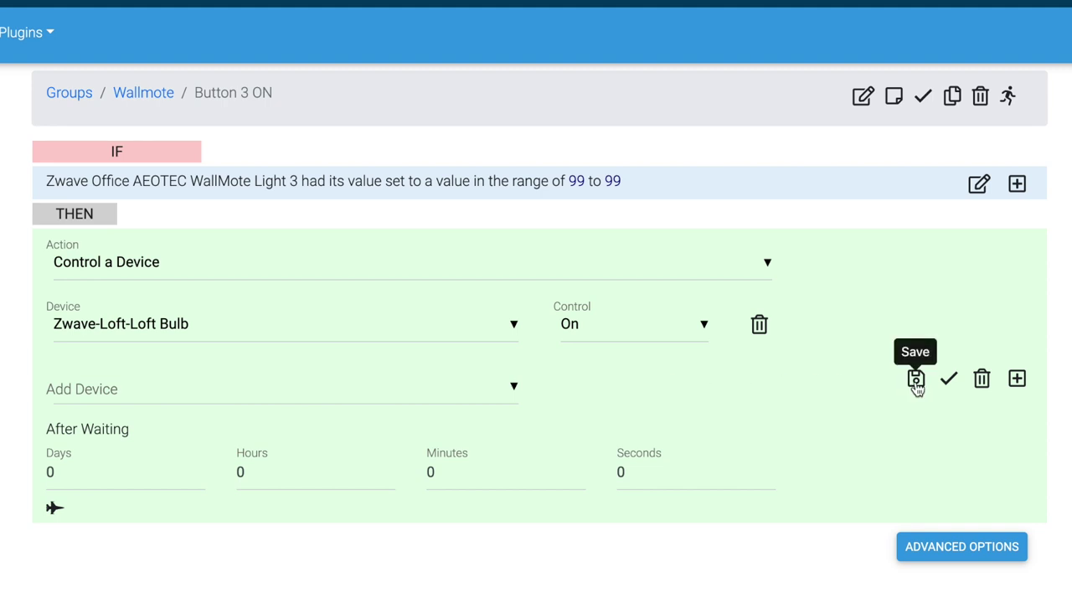
left_click(916, 379)
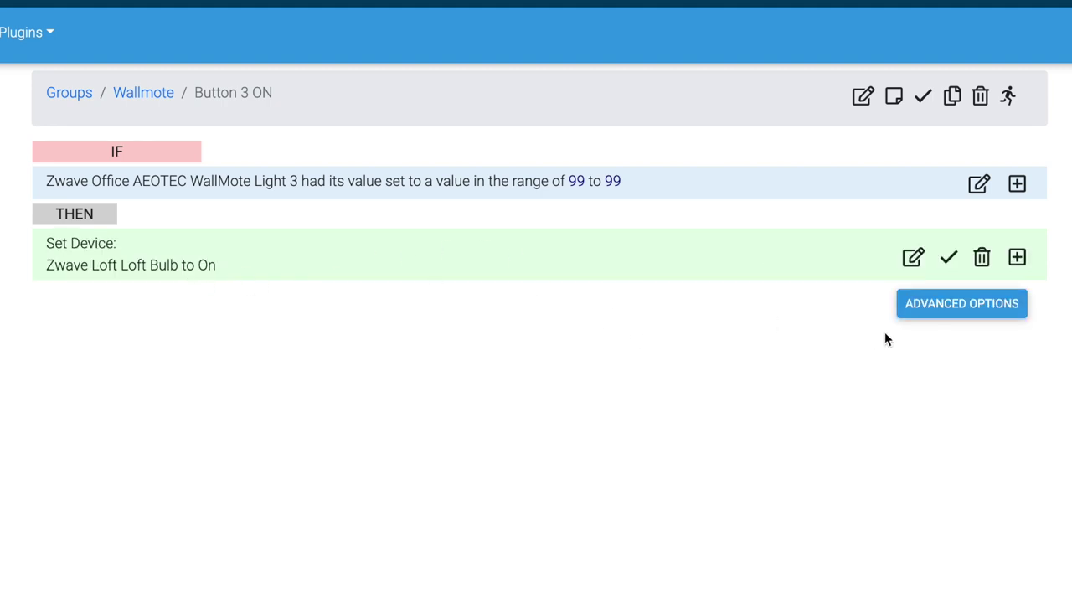
Add a separate second action to Button 3 ON that sets the Hall Bulb to On.
left_click(1017, 257)
left_click(239, 382)
left_click(201, 478)
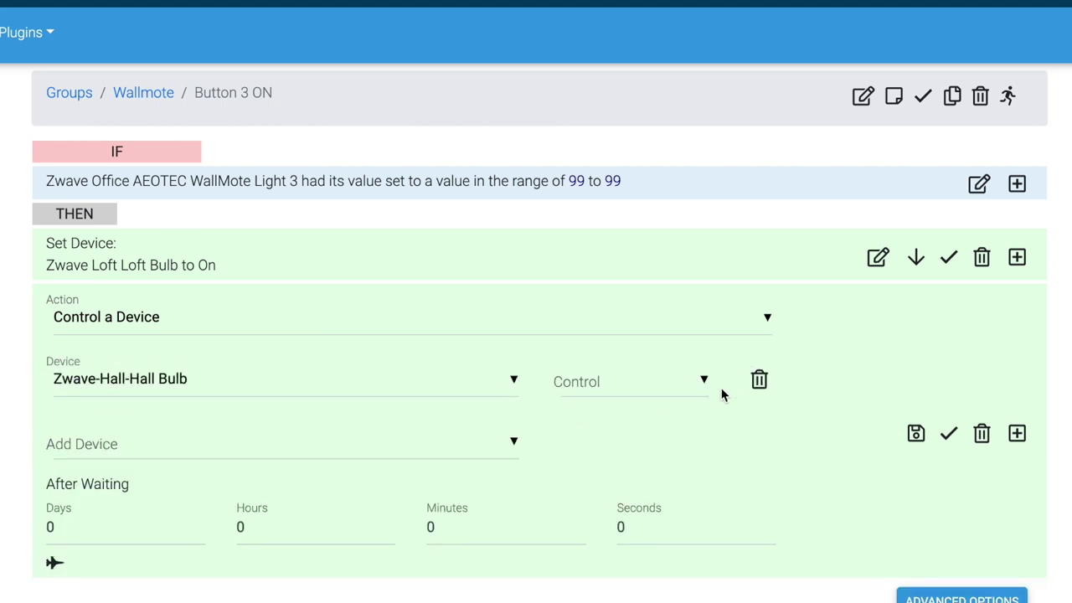
left_click(707, 392)
scroll(653, 452, "down", 20)
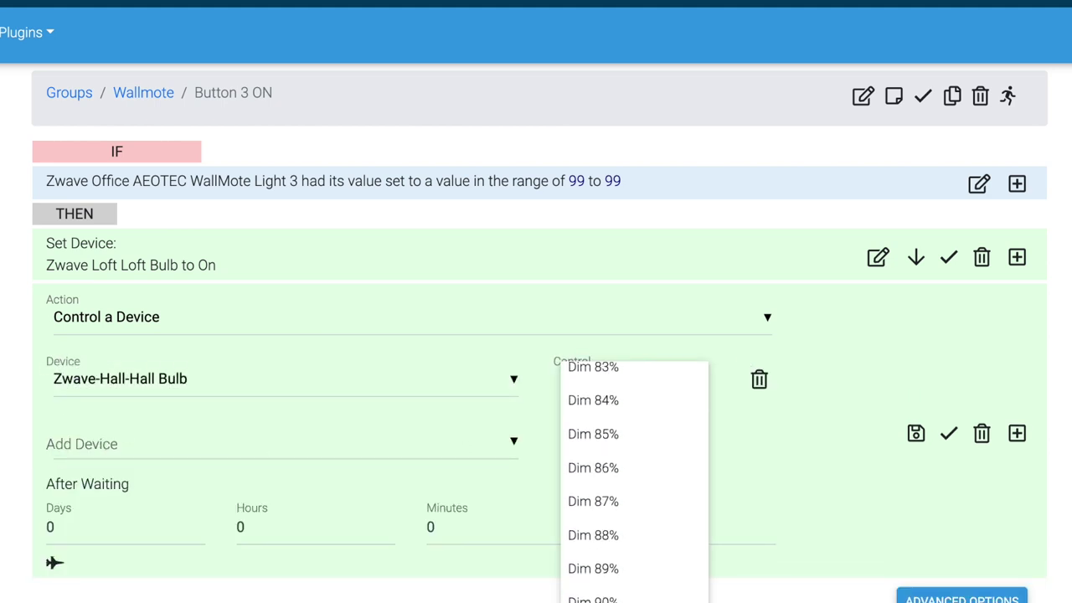
key("Escape")
left_click(916, 433)
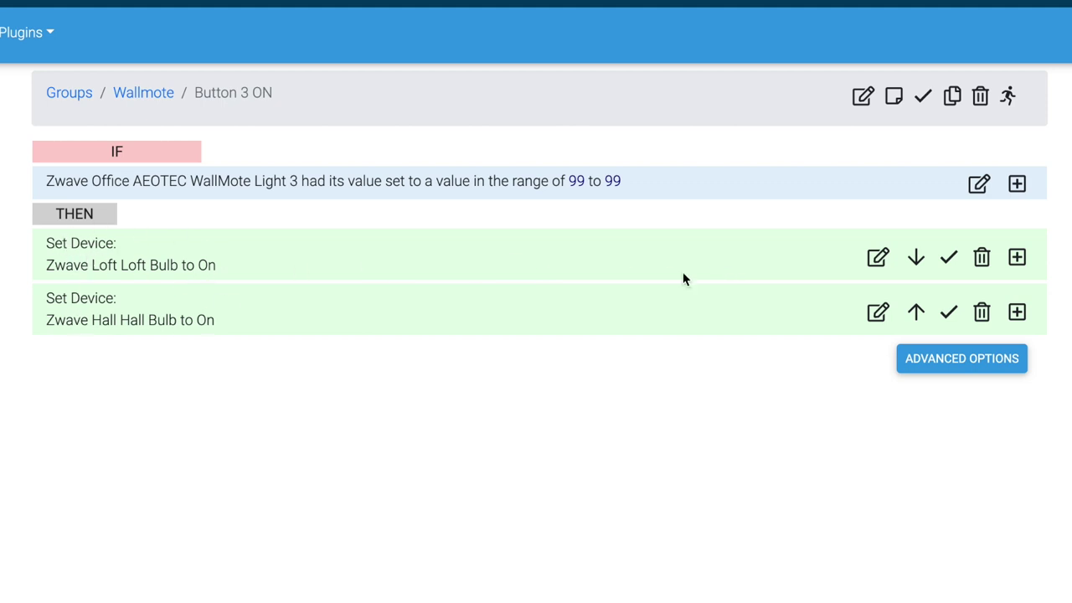
Add the Hall Bulb set to On to the existing Loft Bulb action, and delete the separate Hall Bulb action.
left_click(878, 258)
left_click(292, 385)
left_click(184, 490)
left_click(652, 391)
scroll(636, 503, "down", 10)
left_click(636, 586)
left_click(915, 409)
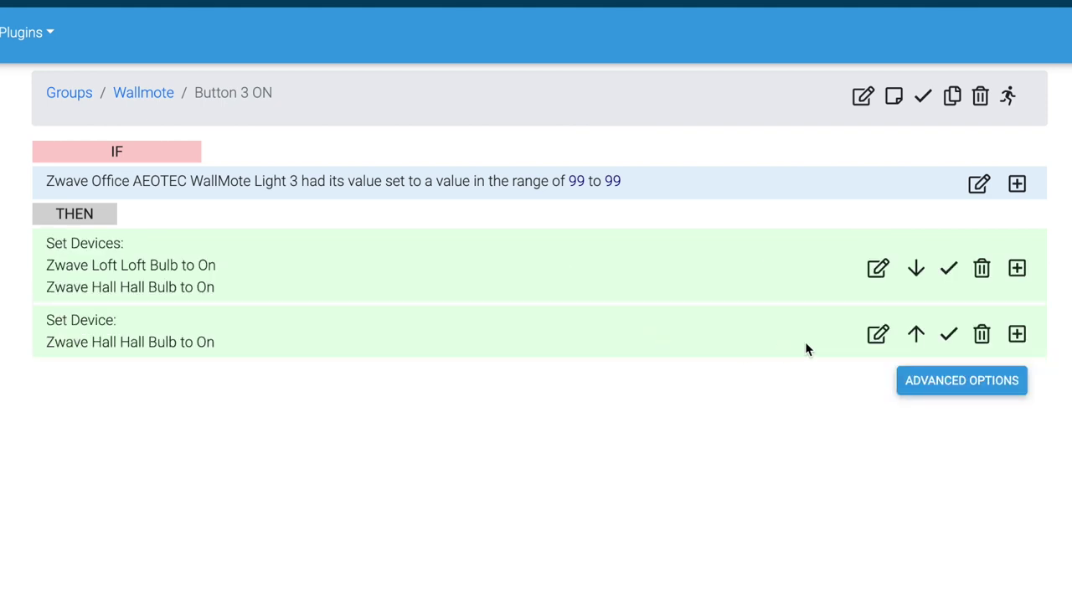
left_click(981, 334)
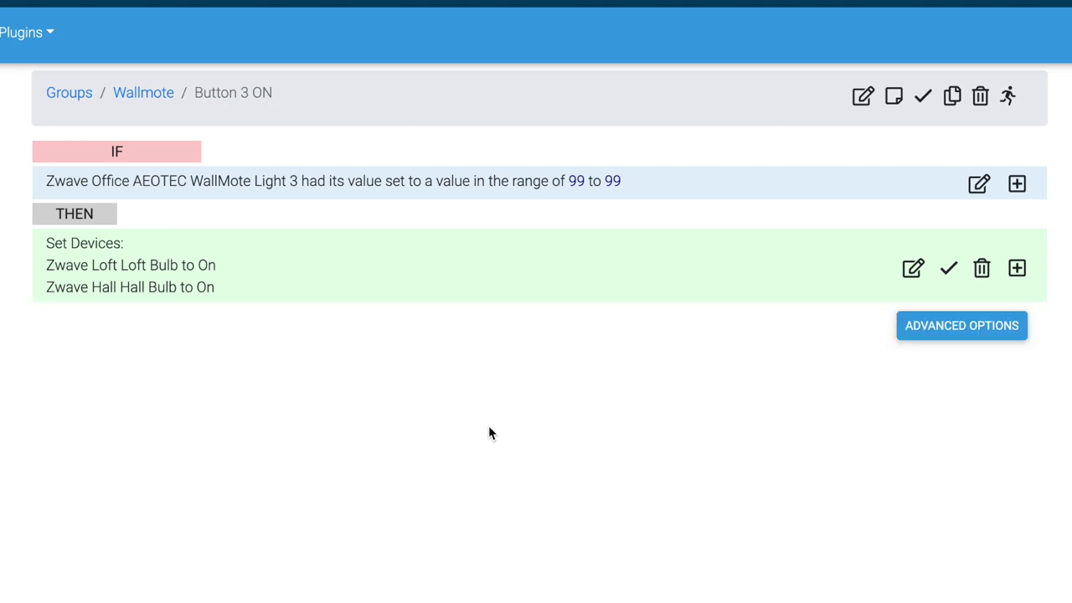
Duplicate the Button 3 ON event and name the copy Button 3 OFF.
left_click(951, 96)
left_click_drag(393, 120, 555, 124)
type("ff")
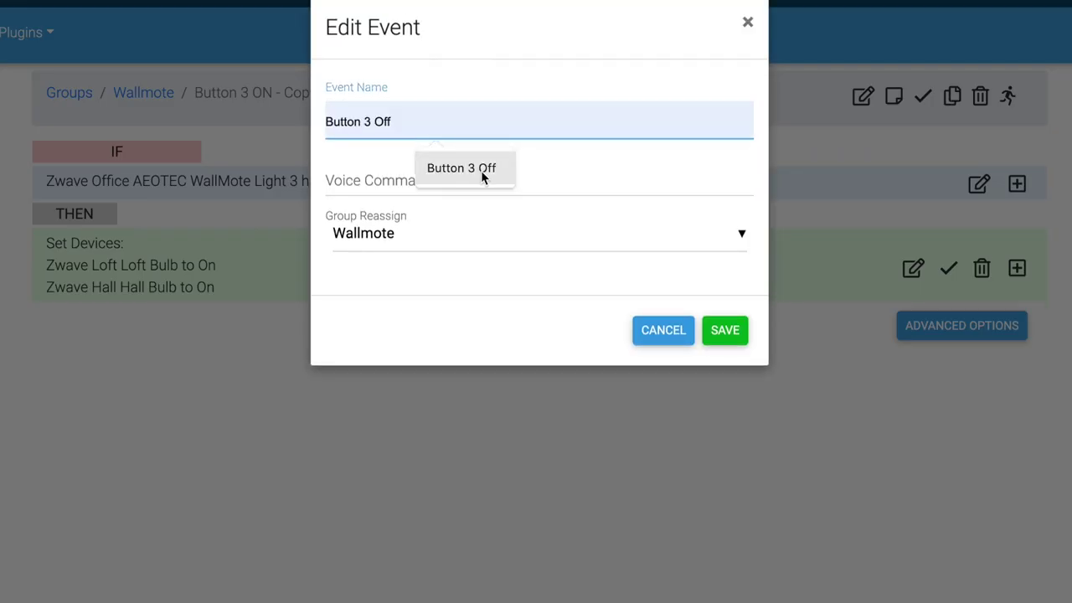
key("ctrl+shift+Left")
type("OFF")
left_click(481, 170)
left_click(705, 330)
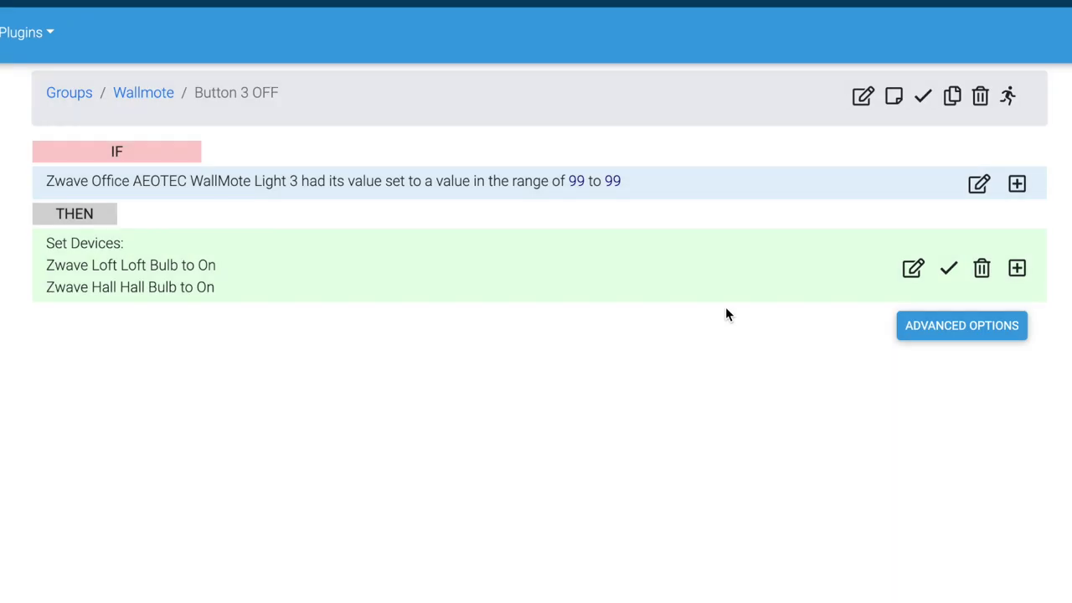
Set the Button 3 OFF trigger's start and end values to 0.
left_click(978, 183)
double_click(132, 466)
type("0")
key("Tab")
type("0")
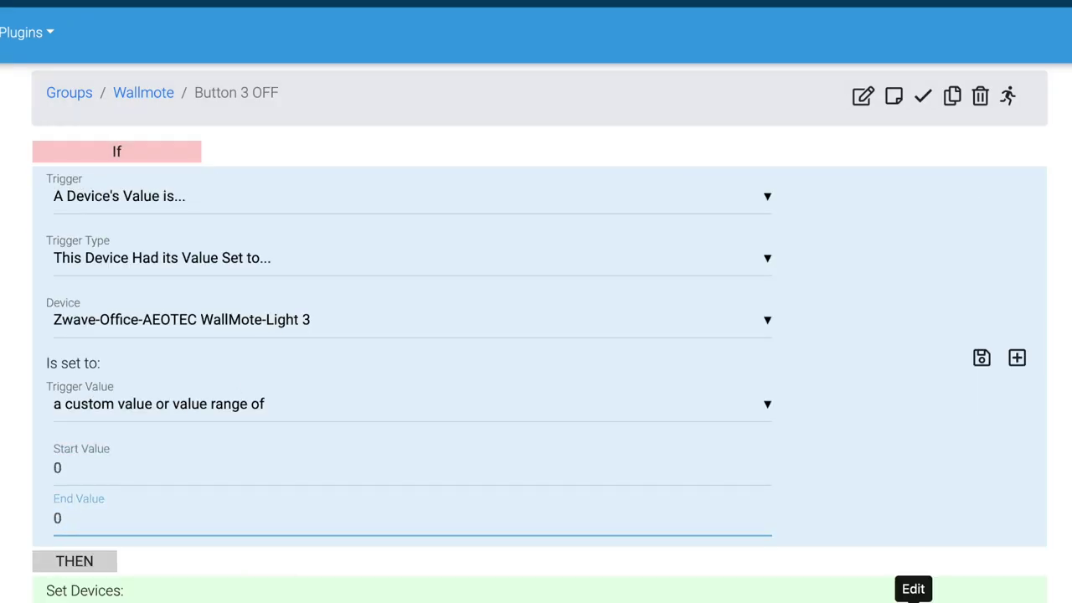
Set both the Loft Bulb and Hall Bulb to Off in the Button 3 OFF action, and return to the Wallmote group.
left_click(929, 565)
left_click(617, 327)
left_click(617, 340)
left_click(614, 385)
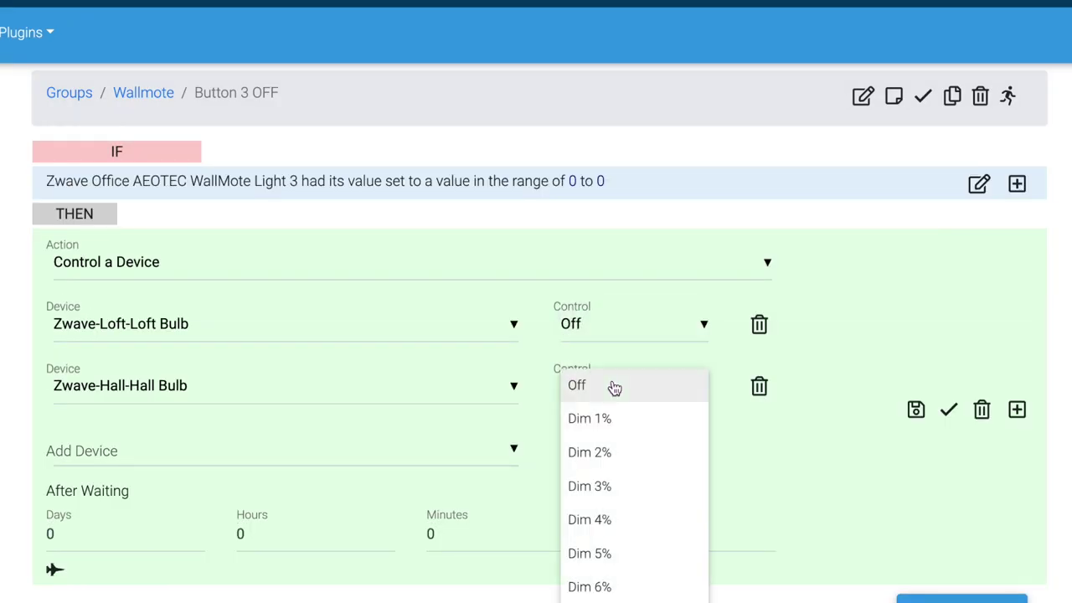
left_click(614, 386)
left_click(915, 410)
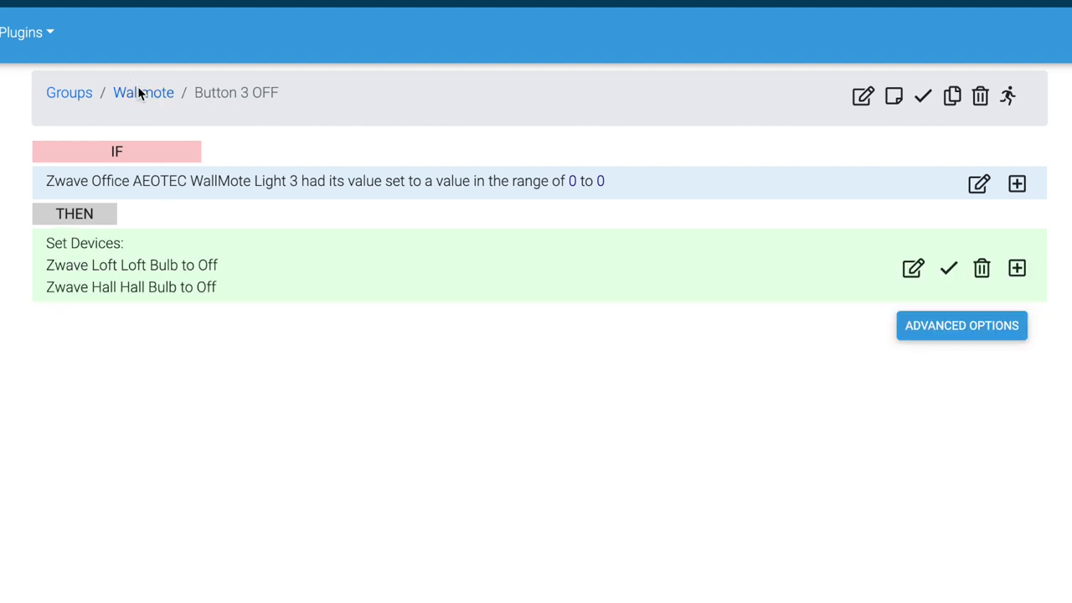
left_click(139, 93)
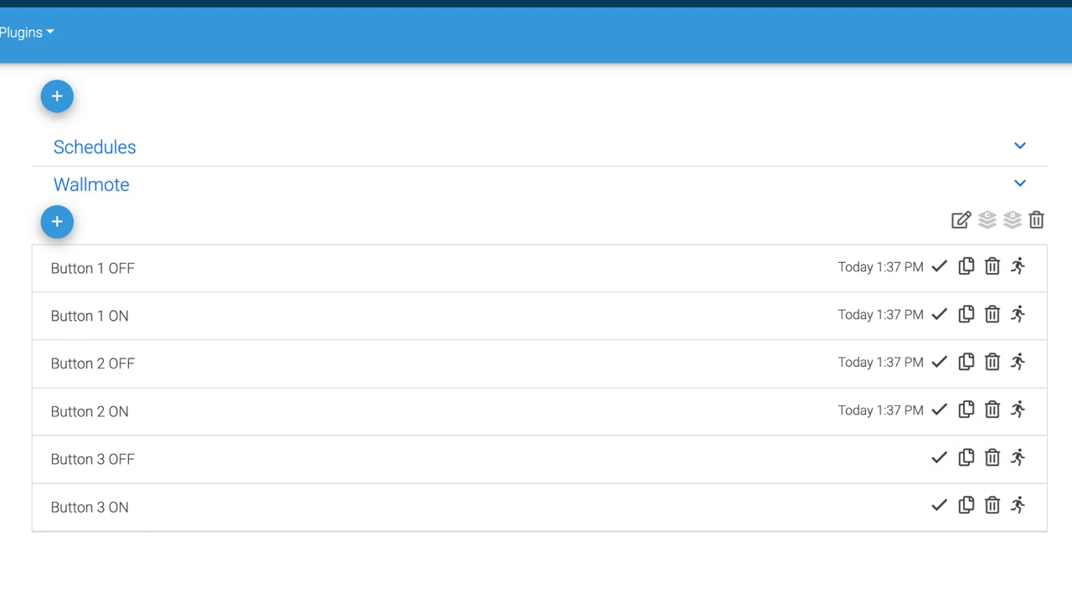
Link the WallMote's Light 4 feature to the Hall Bulb and save the feature settings.
left_click(33, 36)
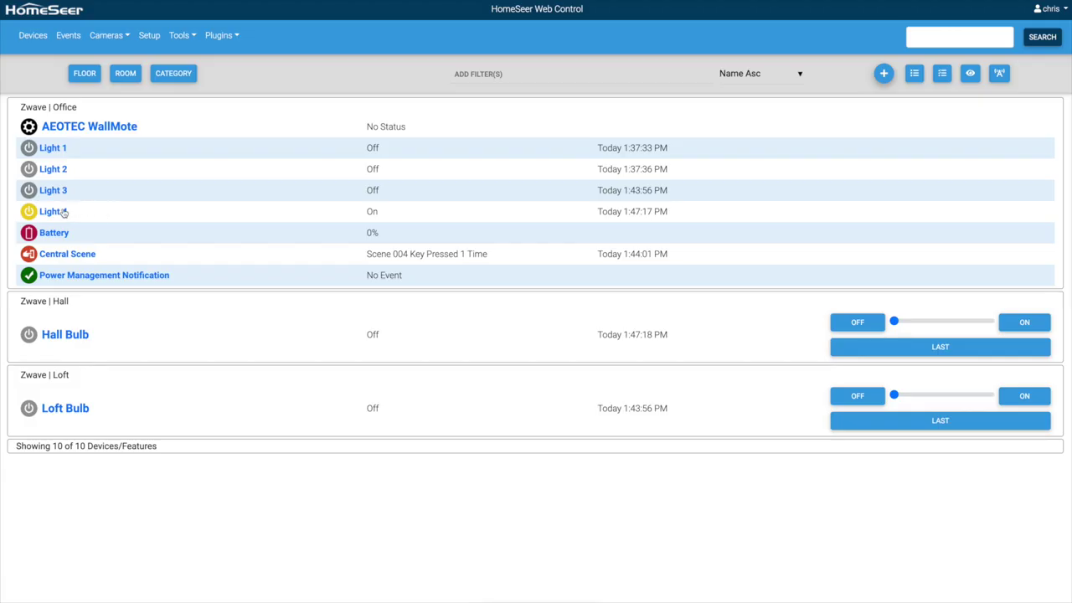
left_click(57, 213)
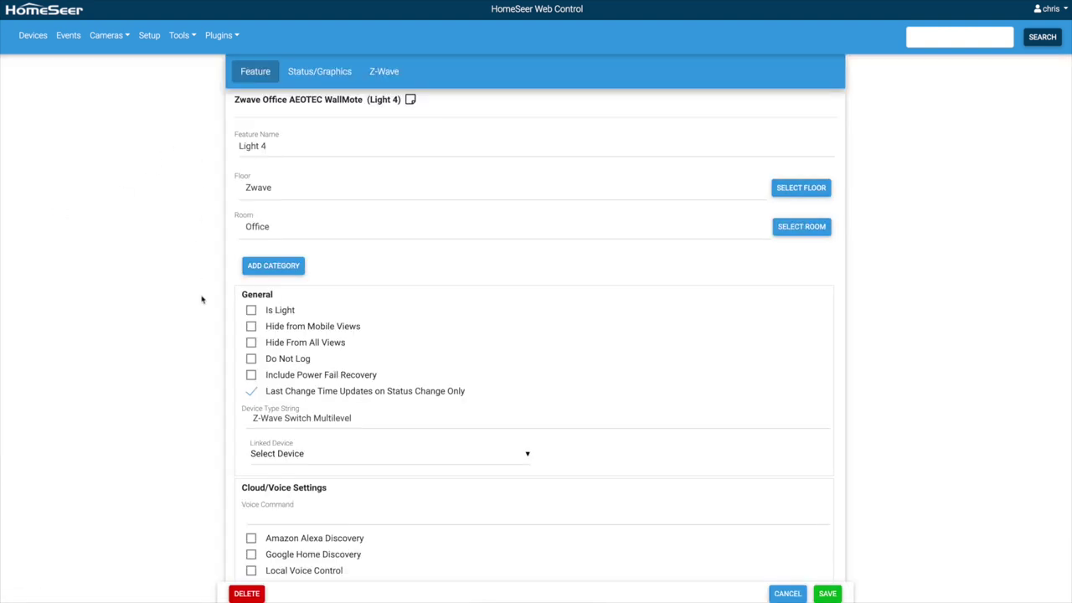
scroll(201, 298, "down", 2)
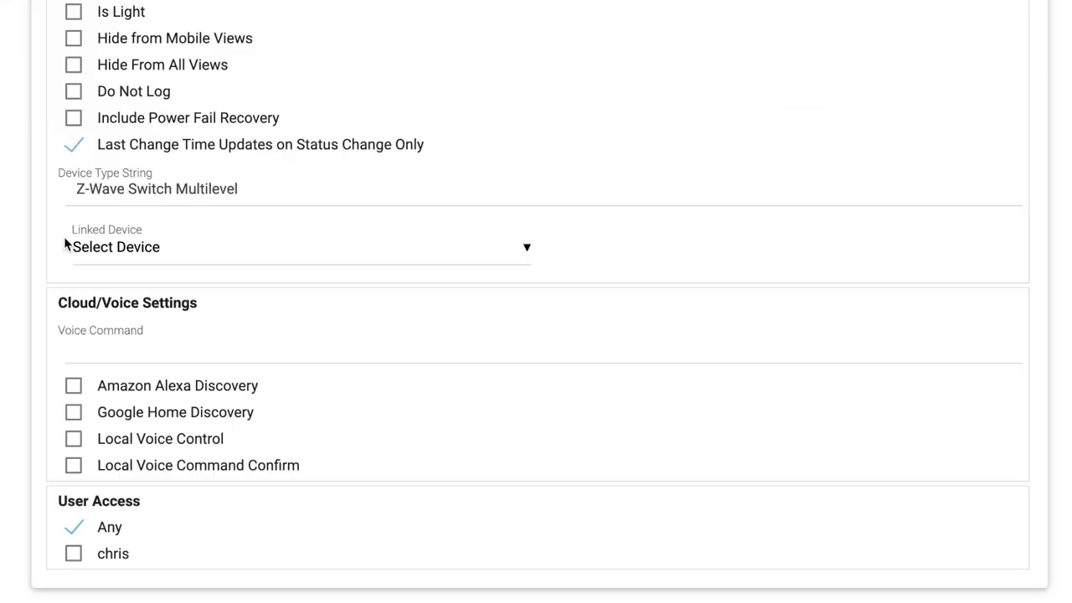
left_click(126, 256)
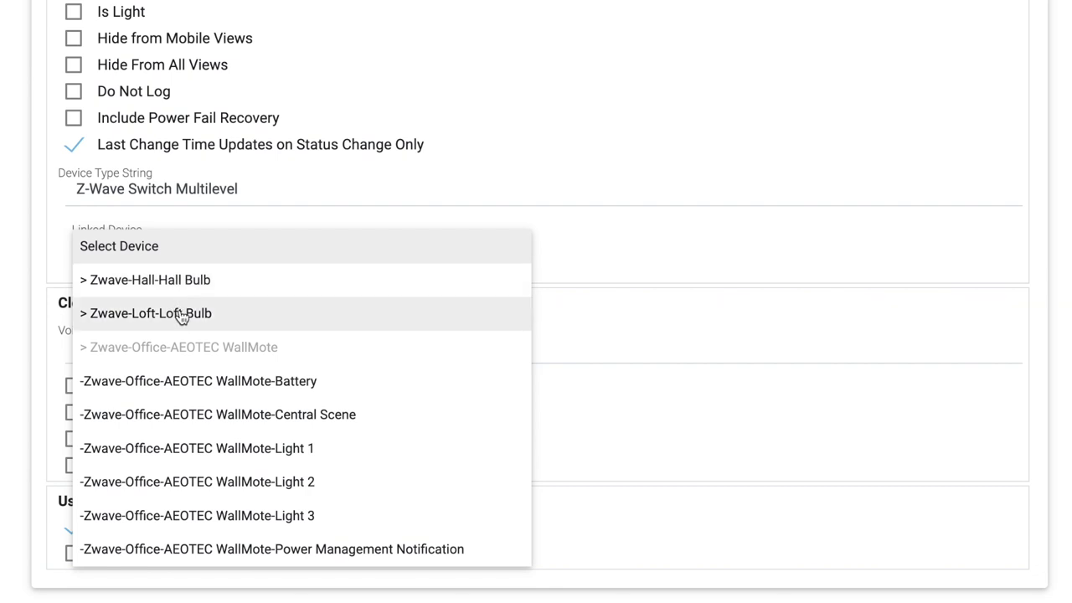
left_click(179, 280)
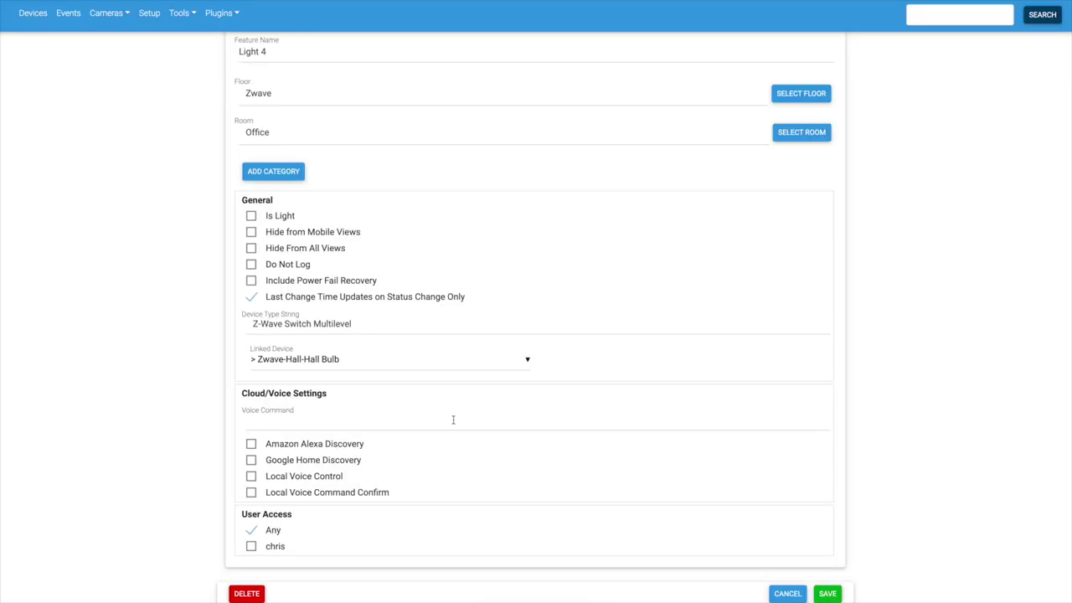
left_click(827, 594)
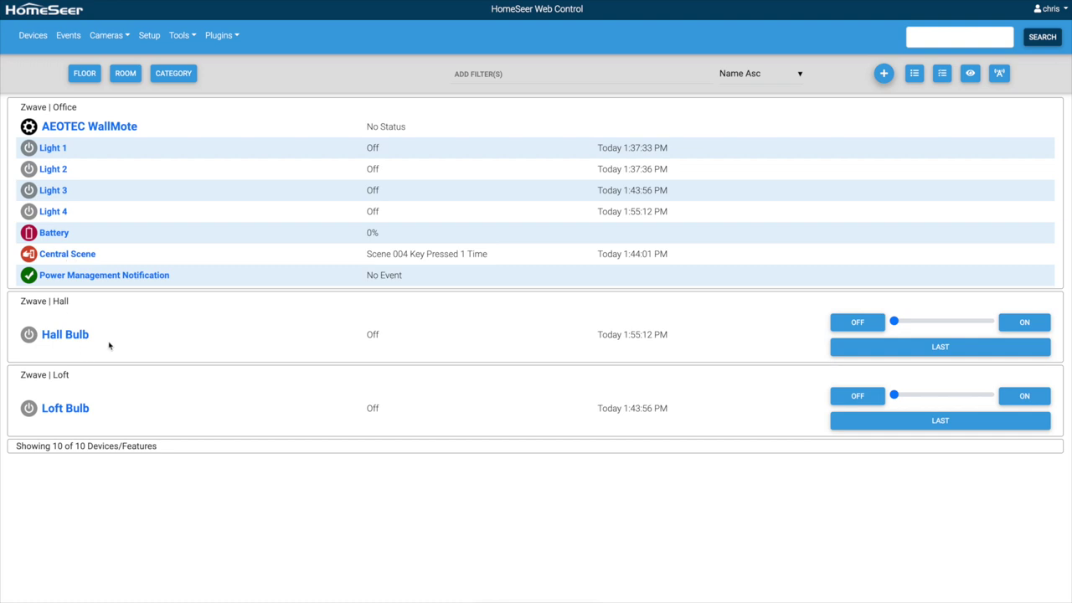
Link the Hall Bulb device to the Loft Bulb and save the device settings.
left_click(61, 335)
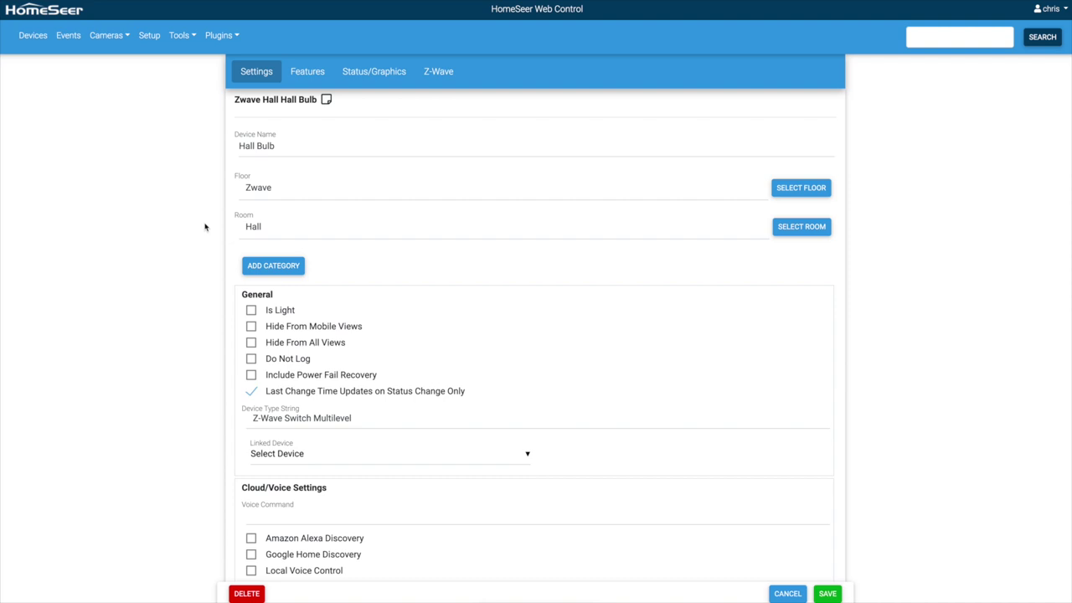
scroll(205, 226, "down", 1)
scroll(206, 226, "down", 1)
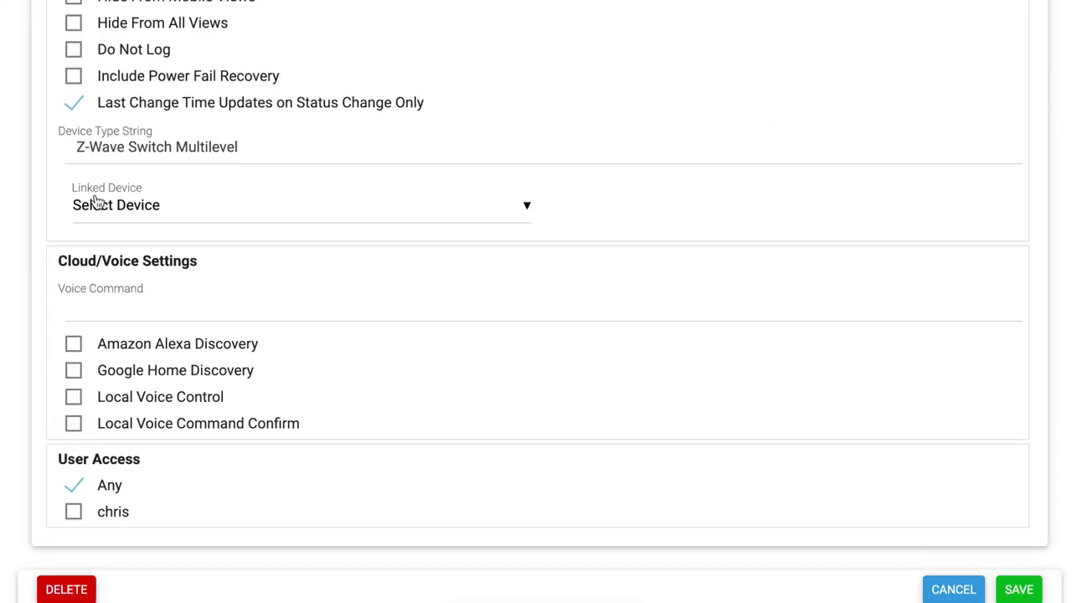
left_click(99, 209)
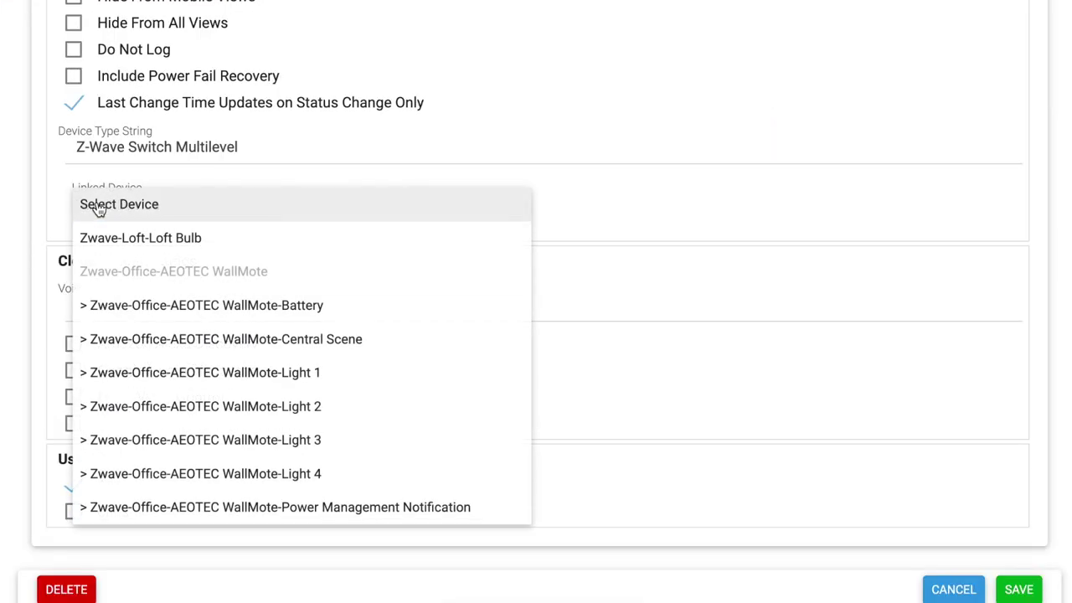
left_click(130, 238)
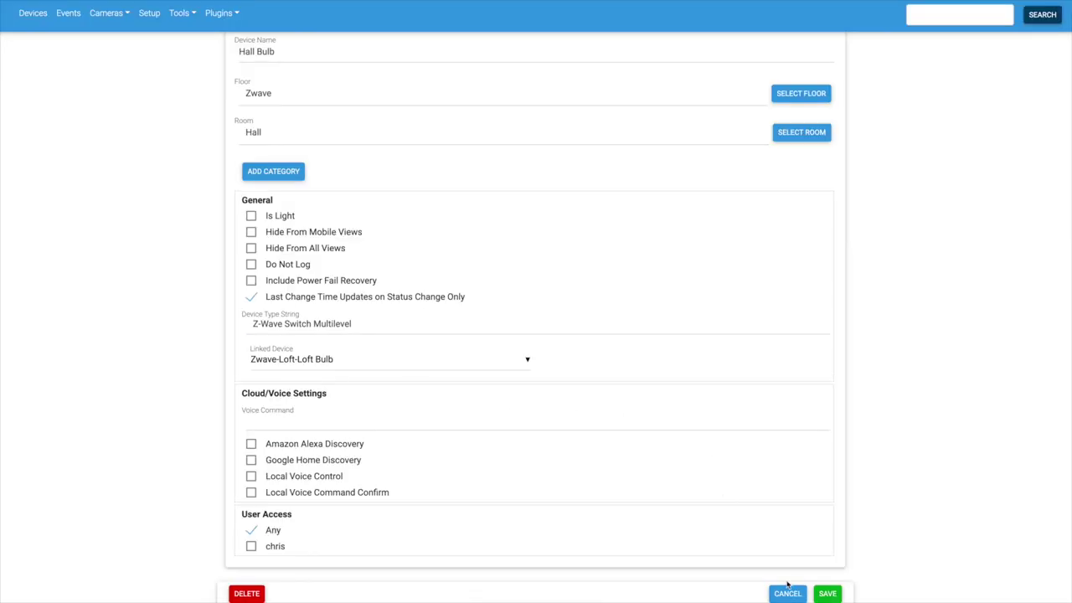
left_click(827, 592)
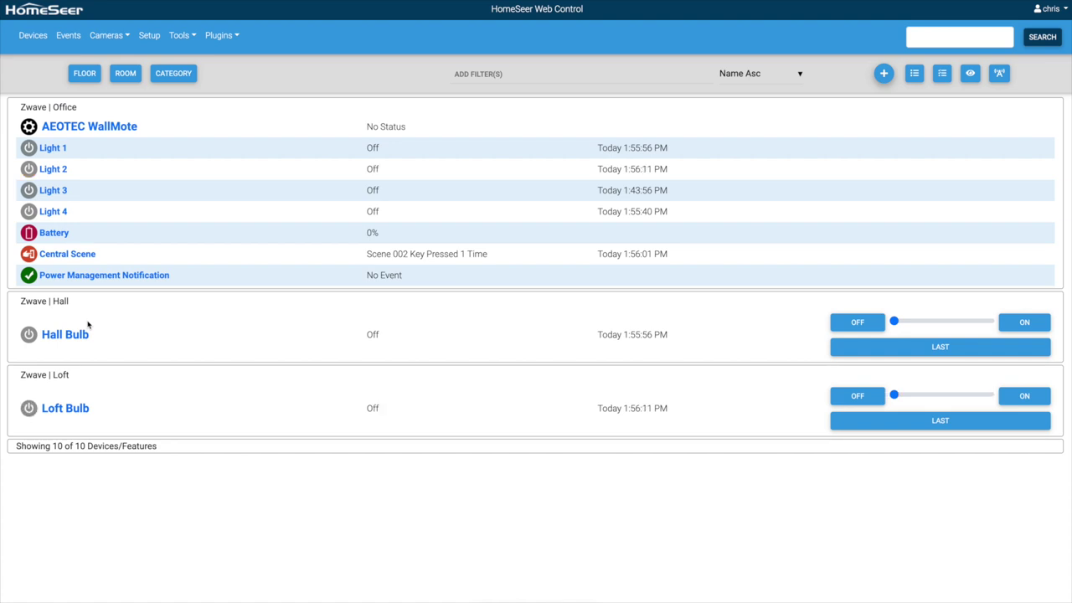
Examine the Hall Bulb's available linked devices, check the event groups, and return to the device list.
left_click(68, 340)
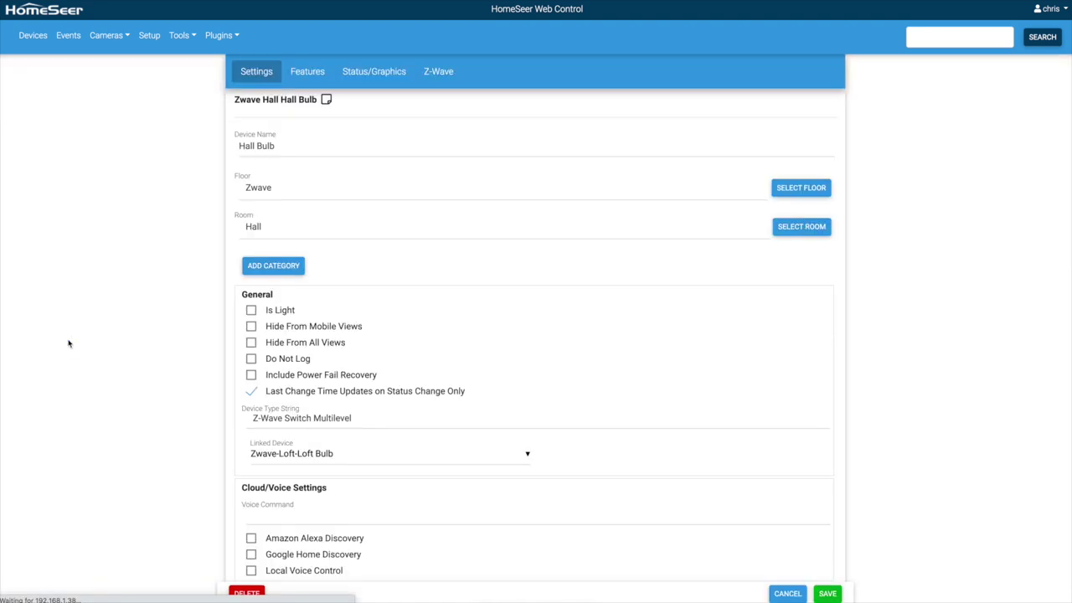
left_click(277, 454)
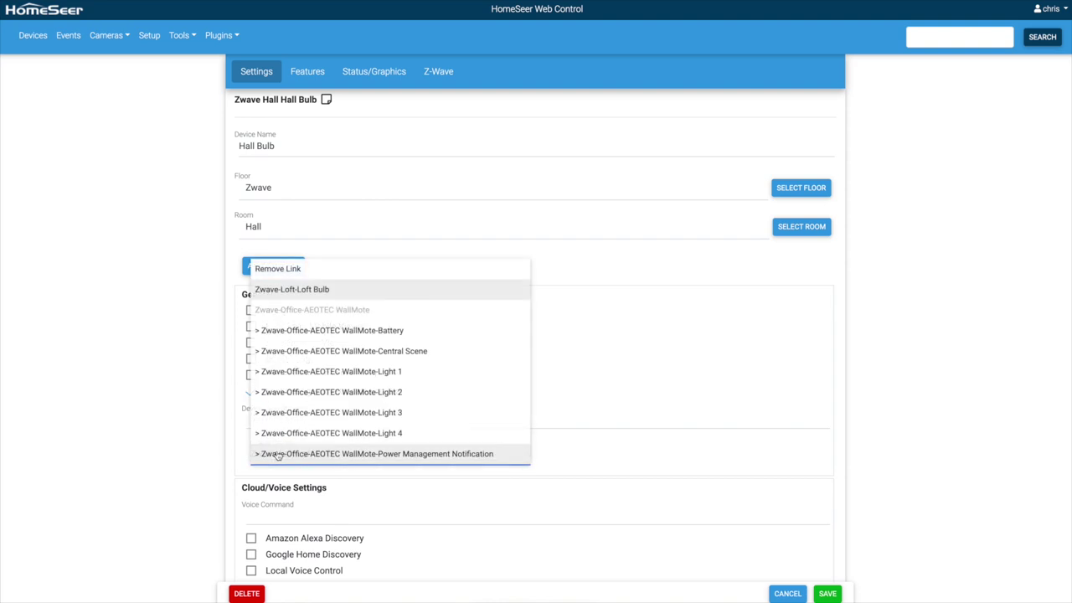
left_click(206, 352)
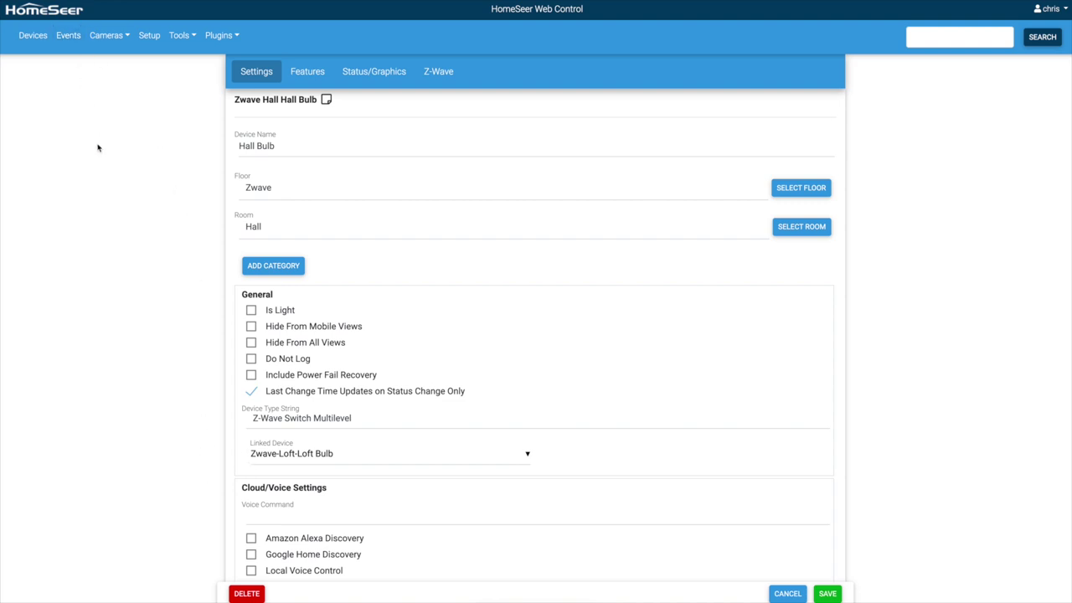
left_click(66, 42)
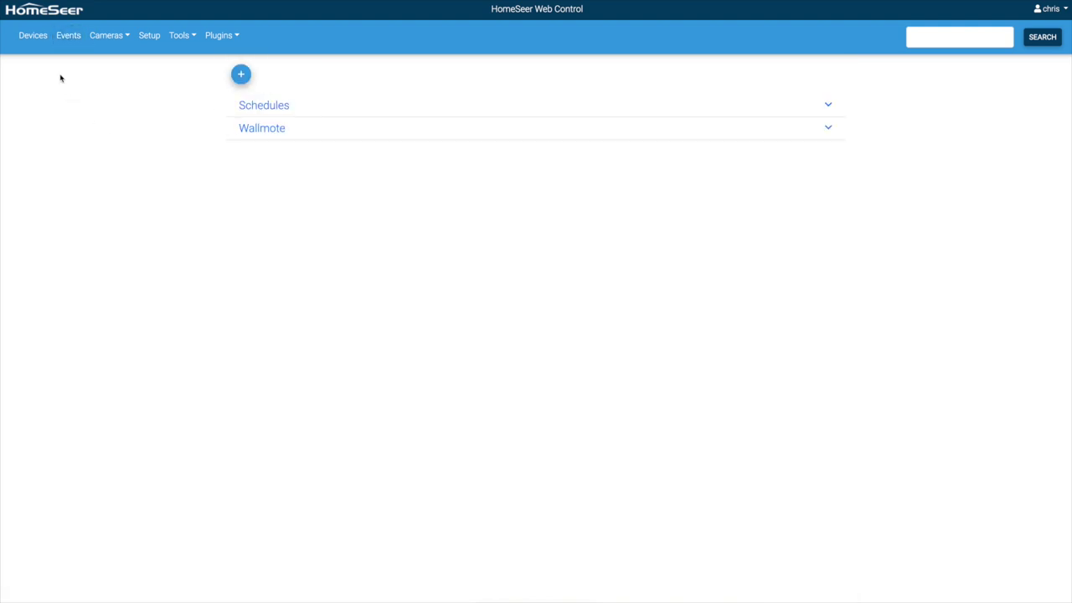
left_click(31, 40)
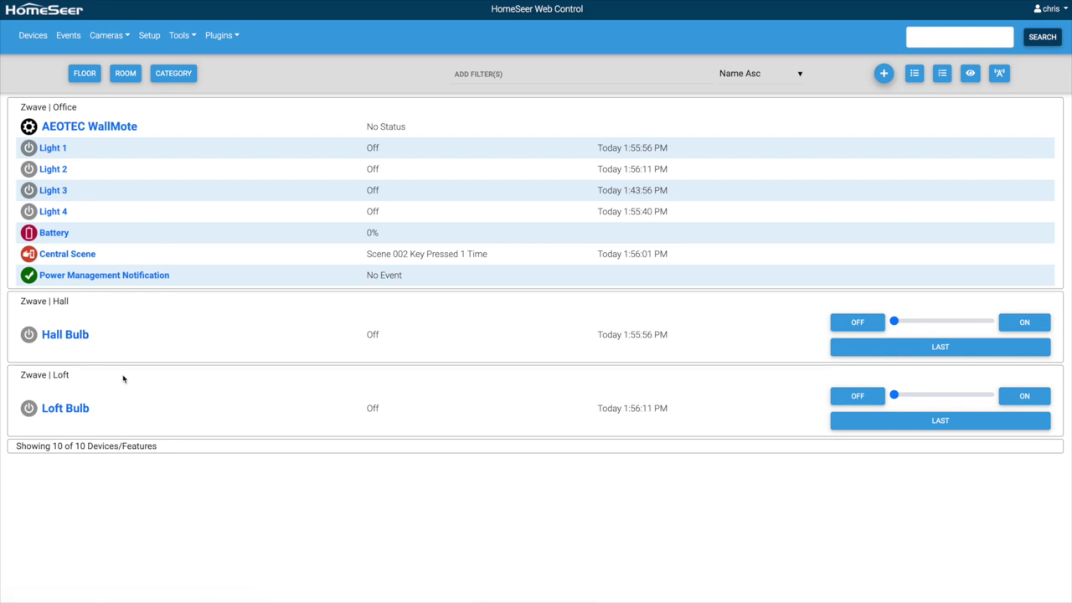
Remove the Hall Bulb's linked device and save the device settings.
left_click(56, 338)
scroll(230, 419, "down", 3)
left_click(321, 362)
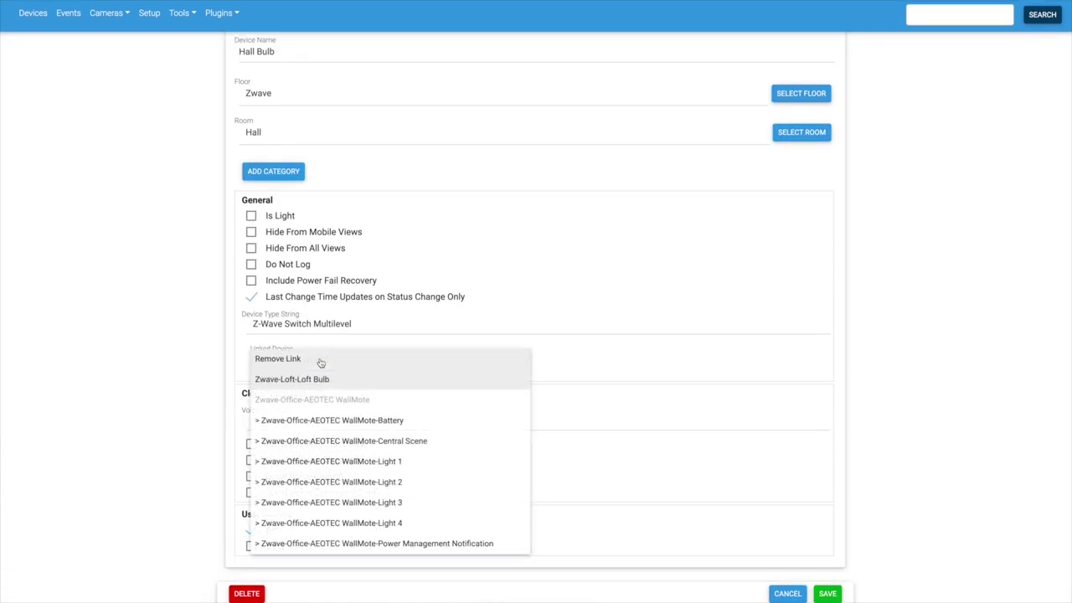
left_click(296, 360)
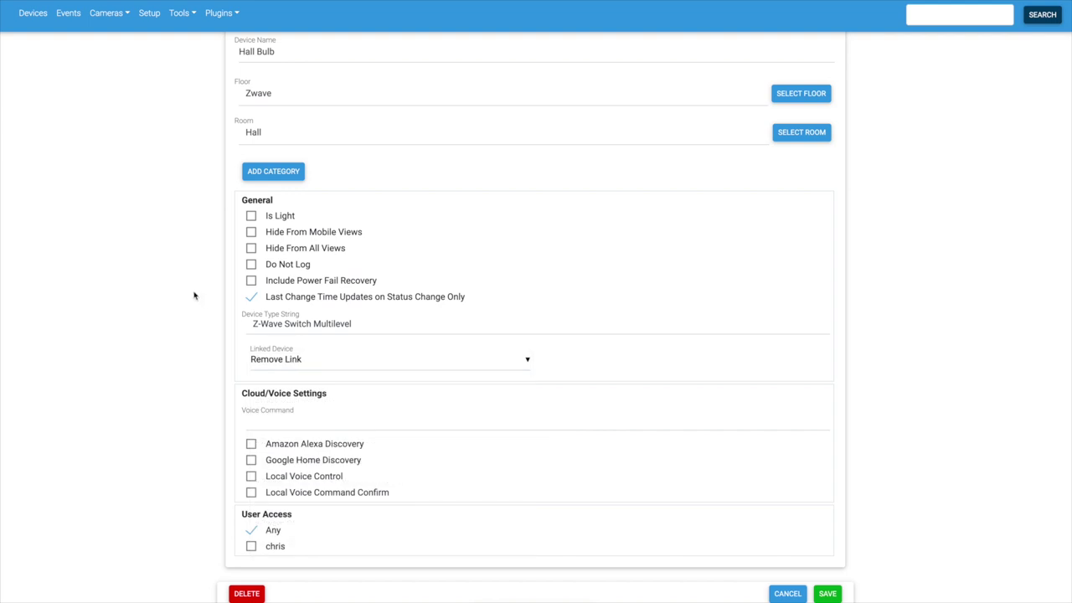
scroll(714, 209, "up", 3)
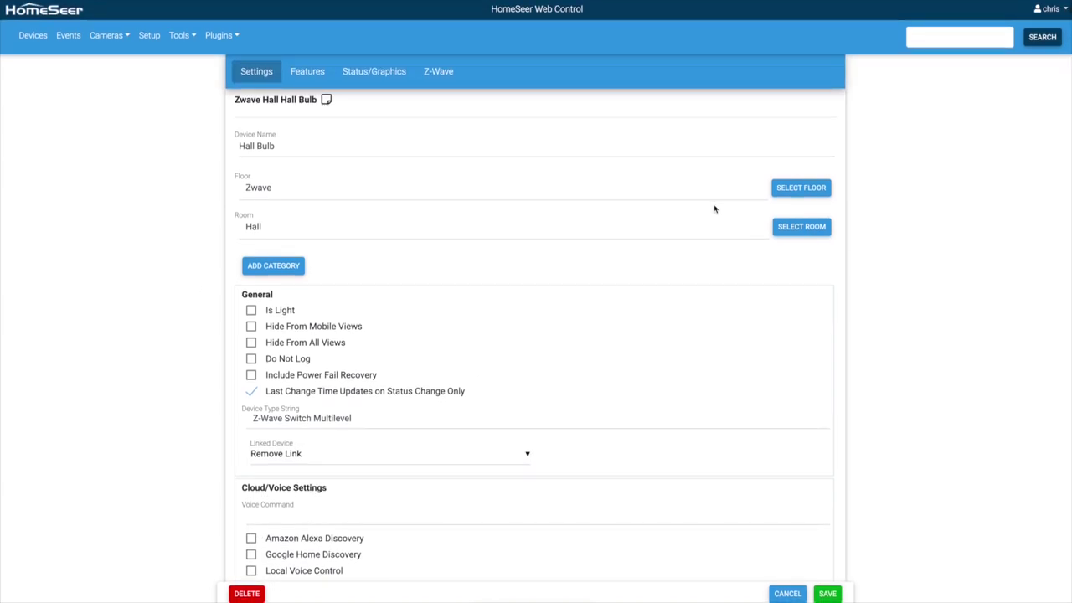
left_click(827, 594)
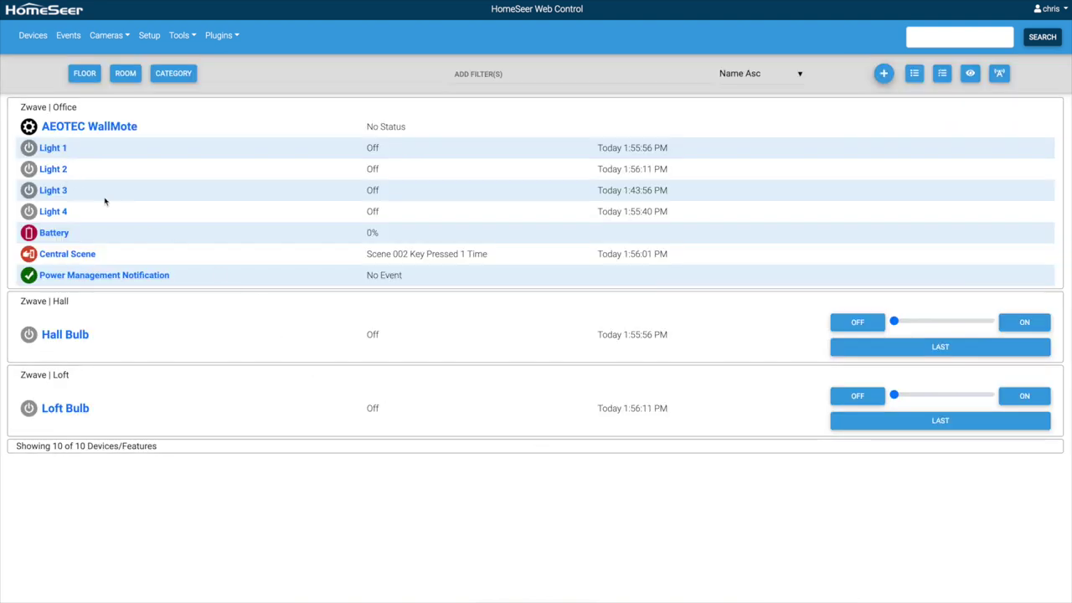
Remove the linked device from the WallMote's Light 4 feature and save the feature settings.
left_click(53, 212)
left_click(259, 454)
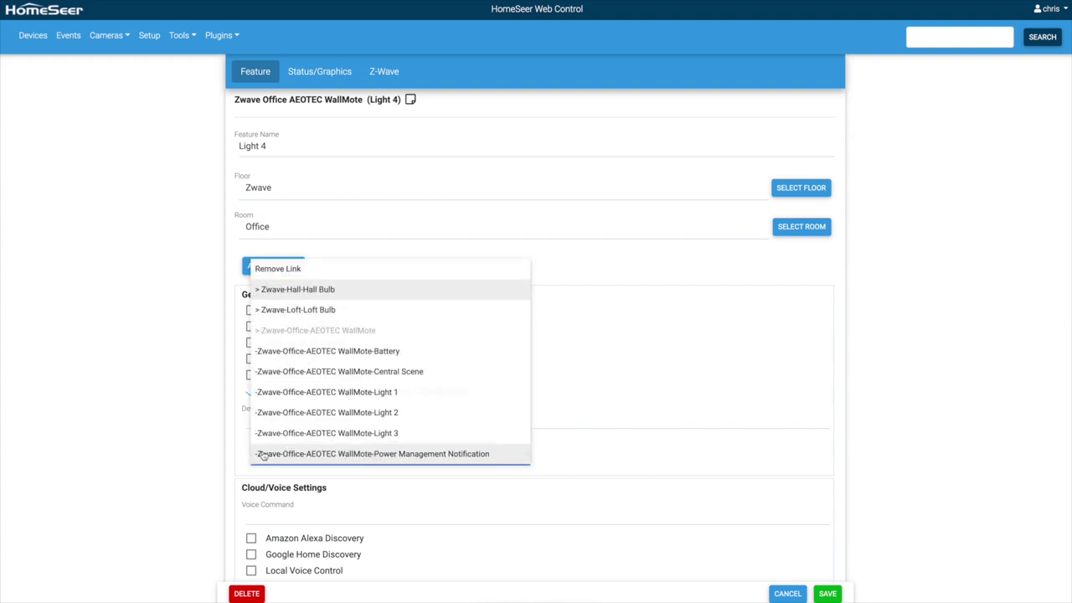
left_click(287, 269)
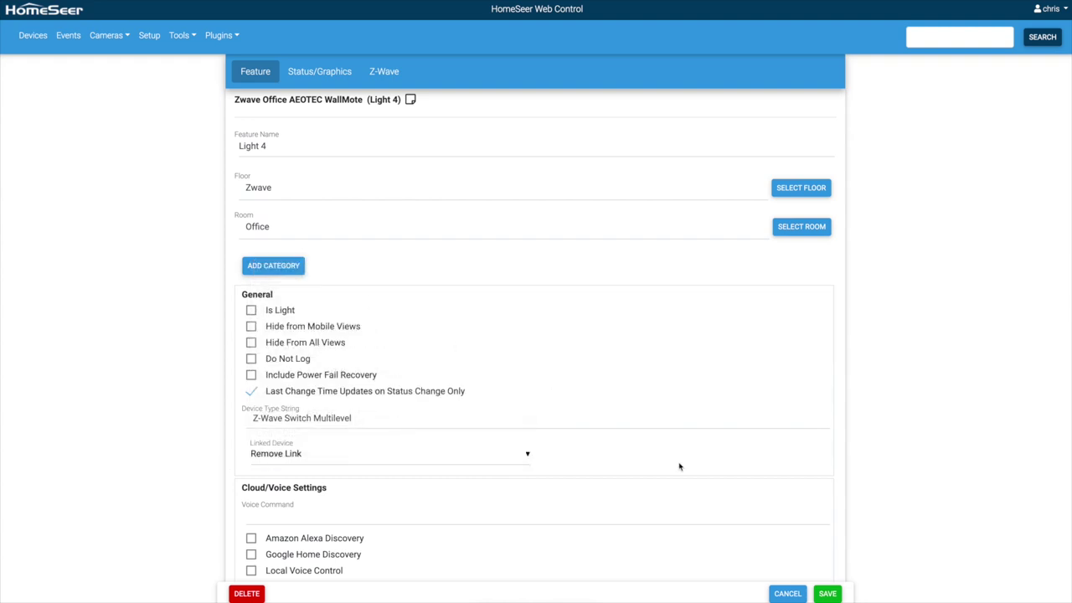
left_click(827, 593)
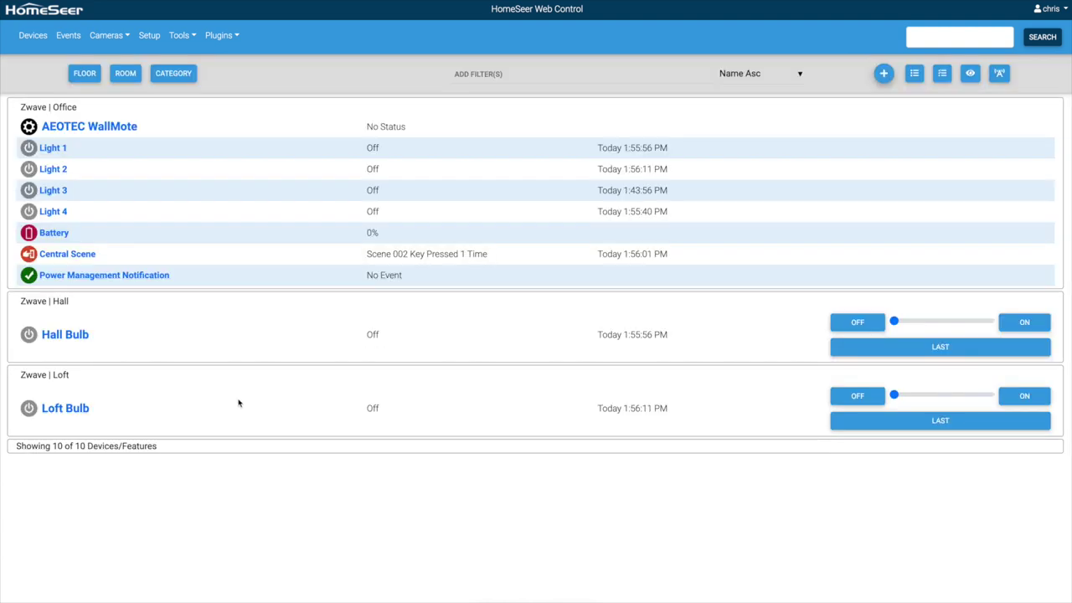
Review the events in the Wallmote group and the general system setup settings.
left_click(68, 36)
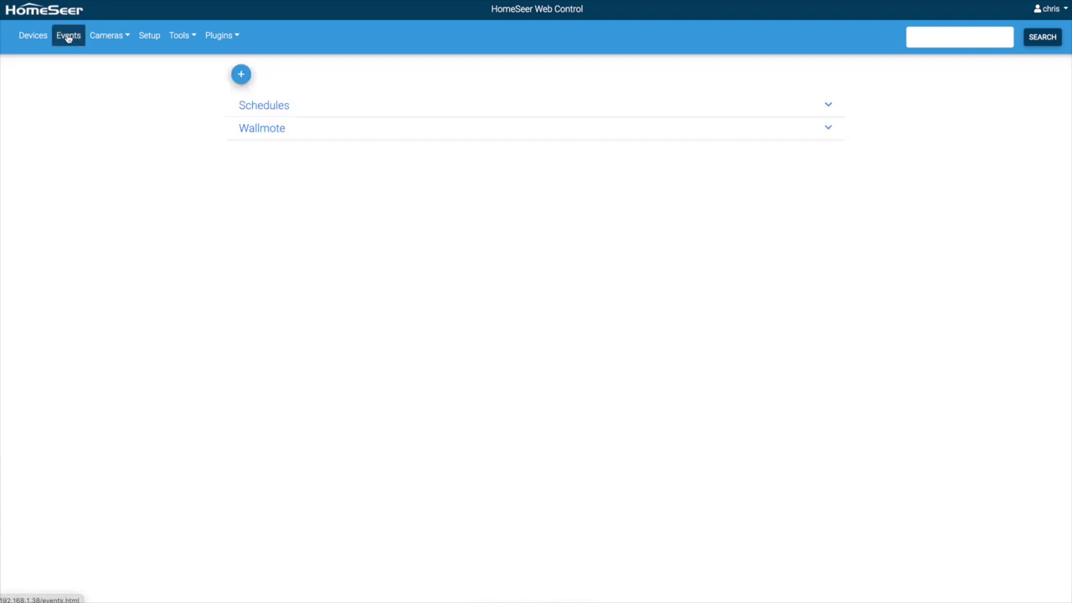
left_click(256, 128)
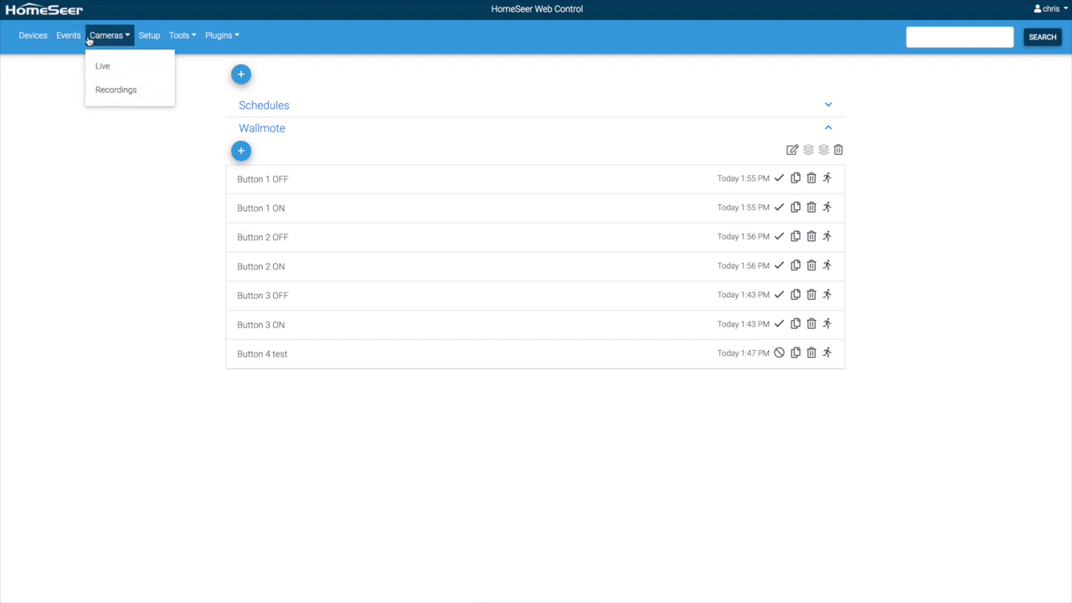
left_click(149, 35)
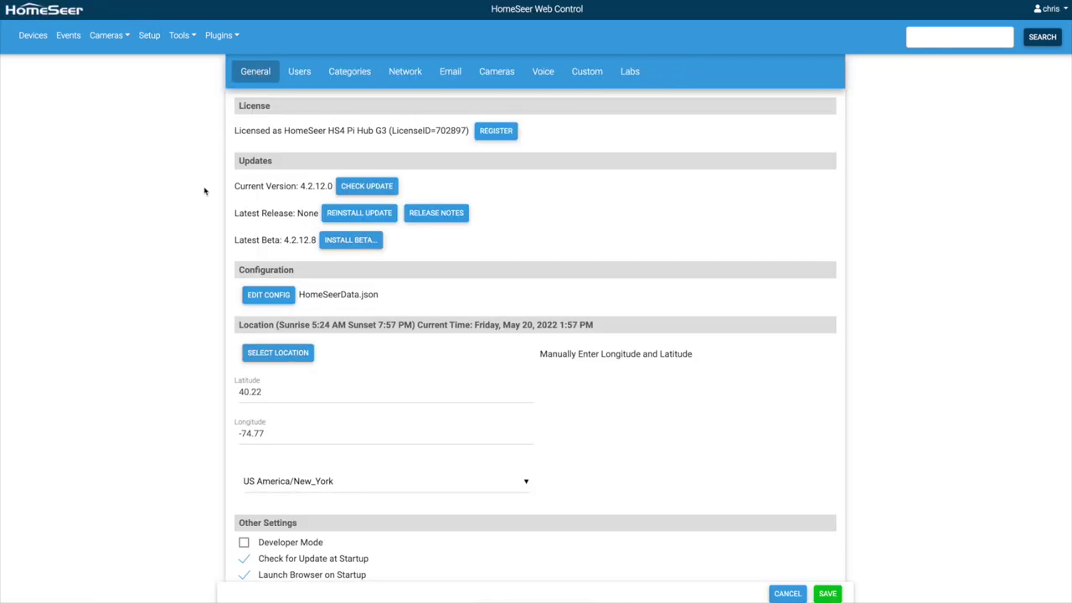
Look at the Linux system options, bring up the Restart System confirmation, and cancel it.
left_click(181, 37)
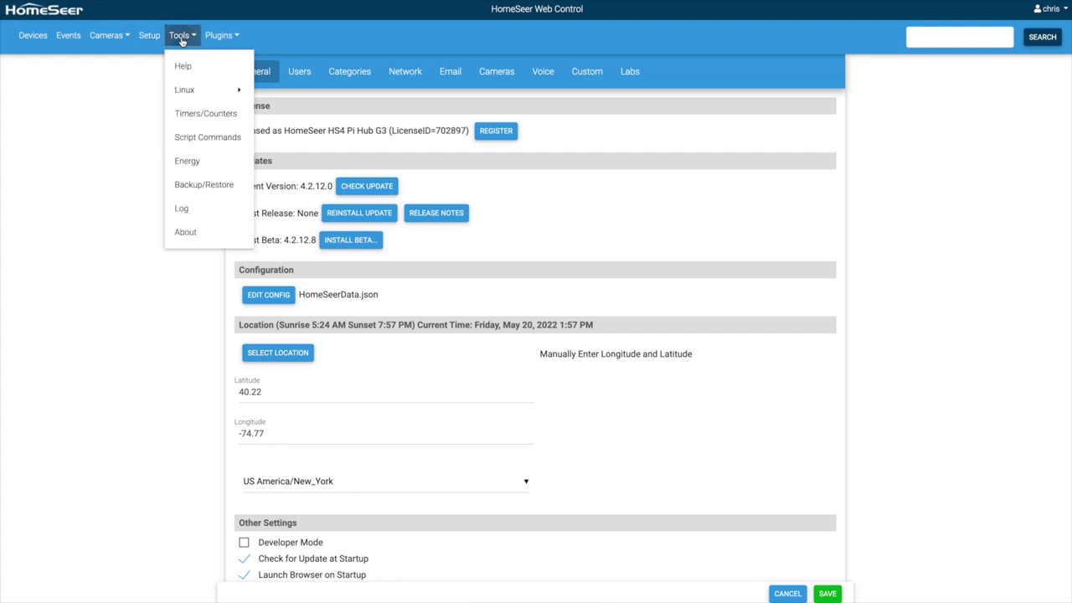
left_click(184, 91)
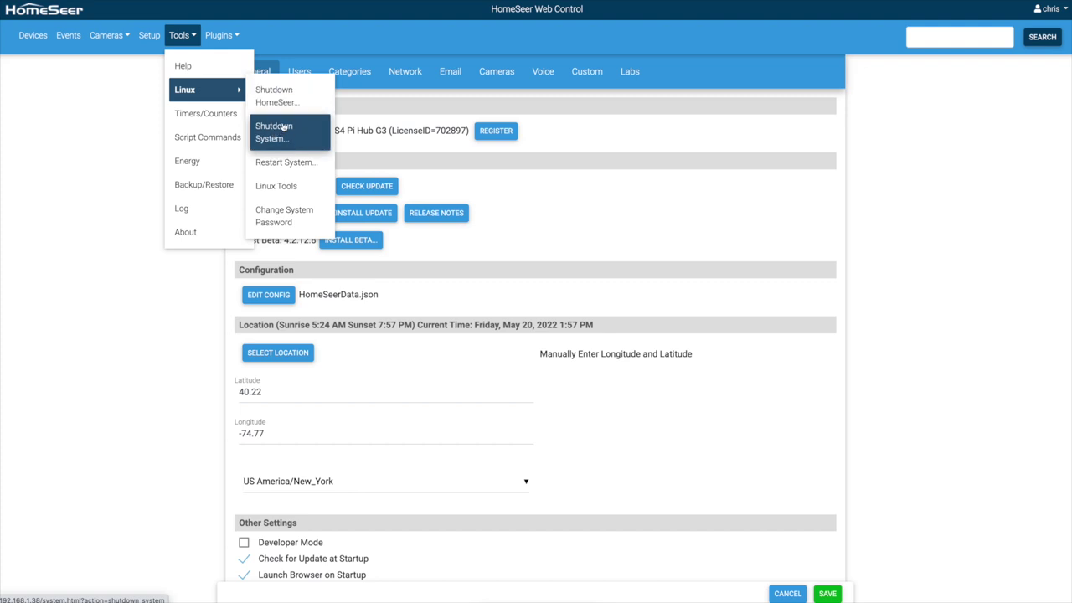
left_click(270, 163)
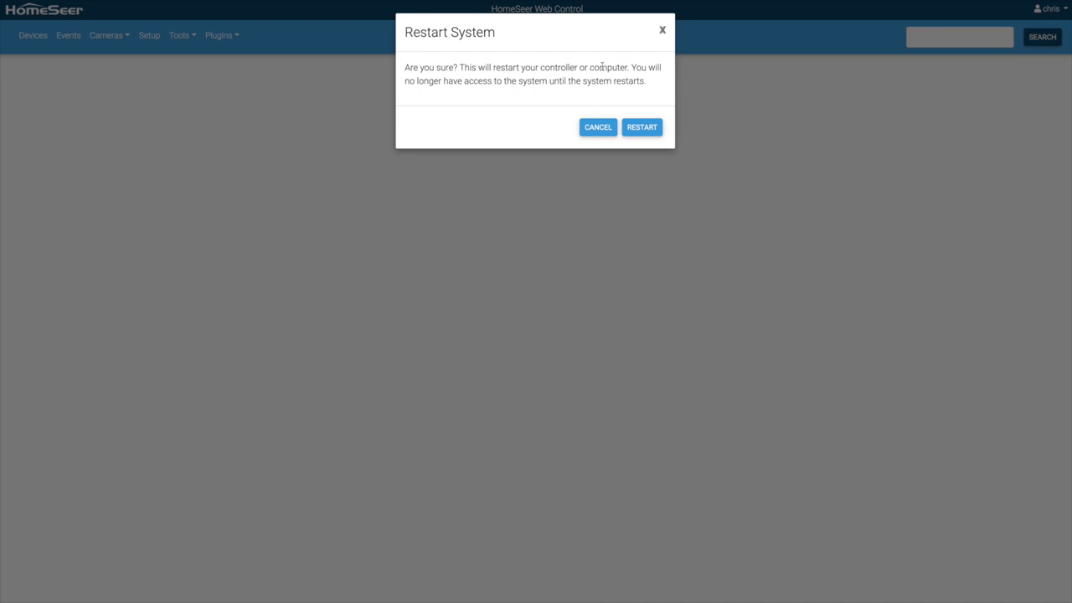
left_click(597, 133)
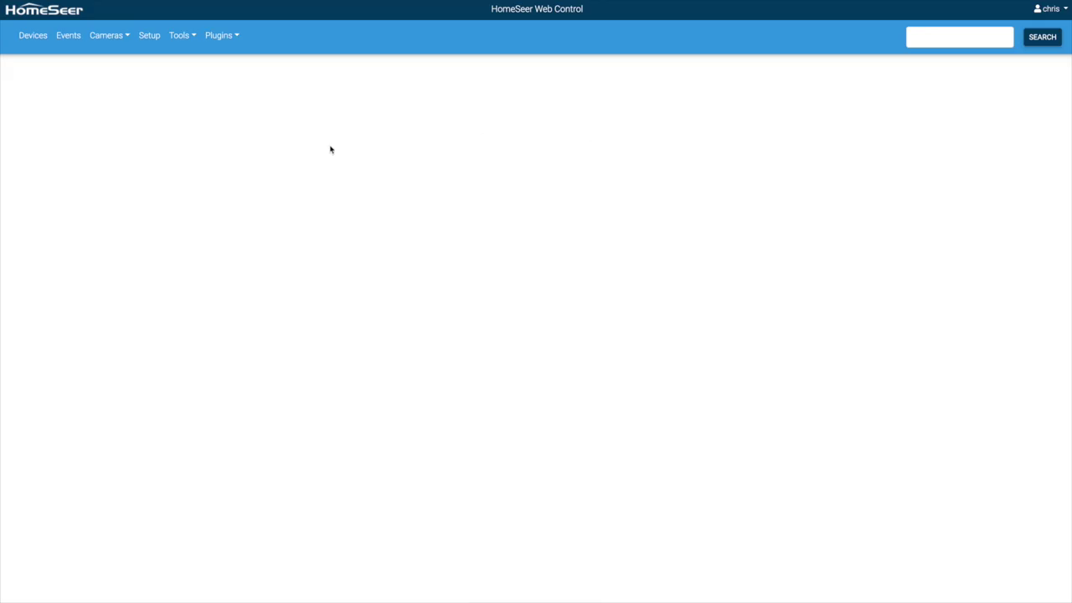
Review the Backup/Restore settings and the system log, highlighting a Loft Bulb On entry and examining older records.
left_click(185, 39)
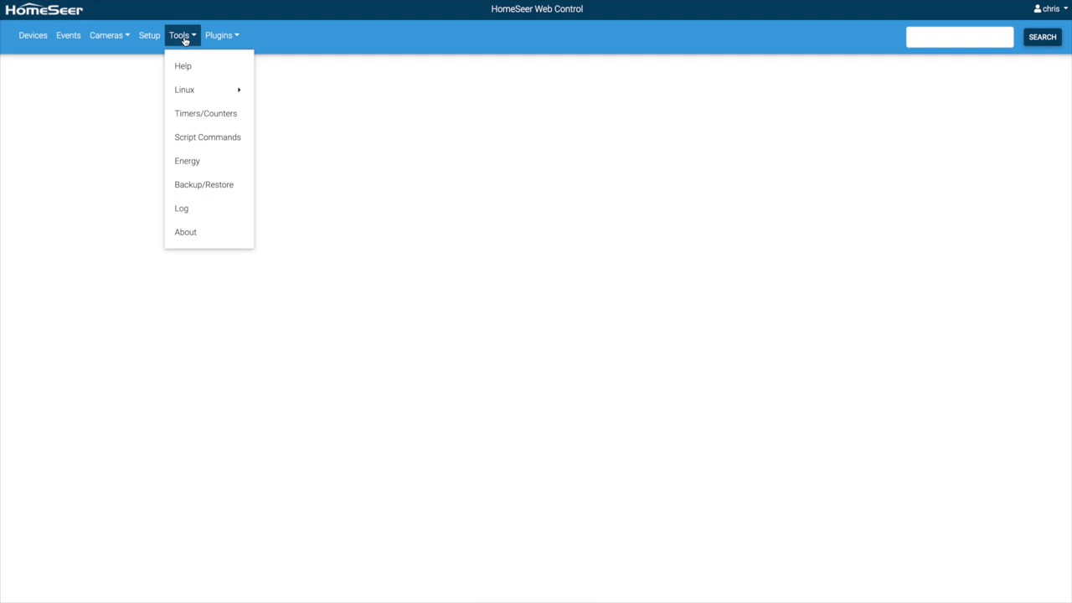
left_click(201, 189)
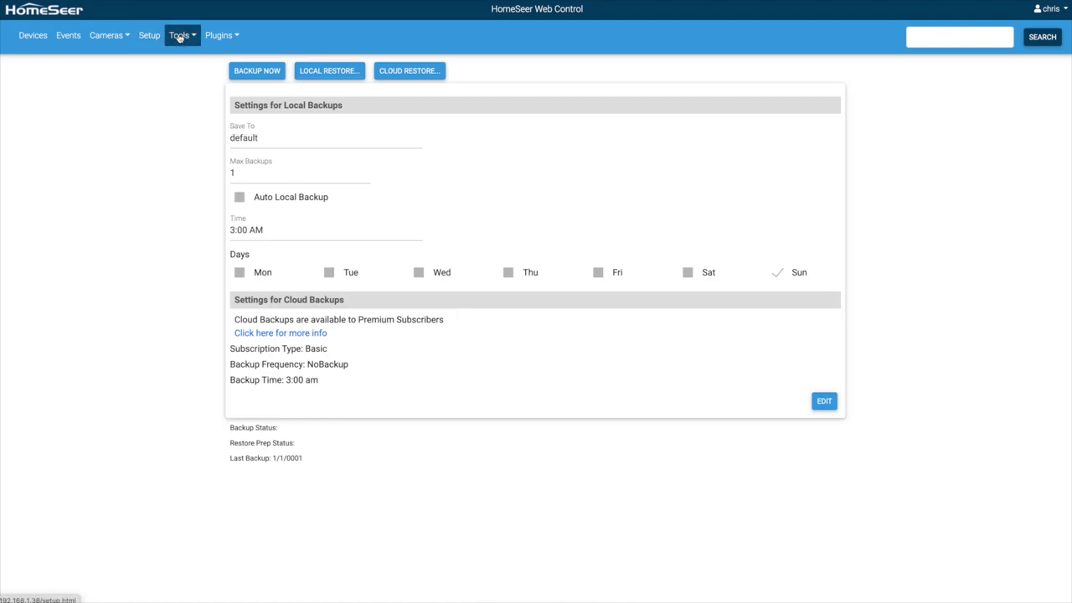
left_click(179, 37)
left_click(188, 209)
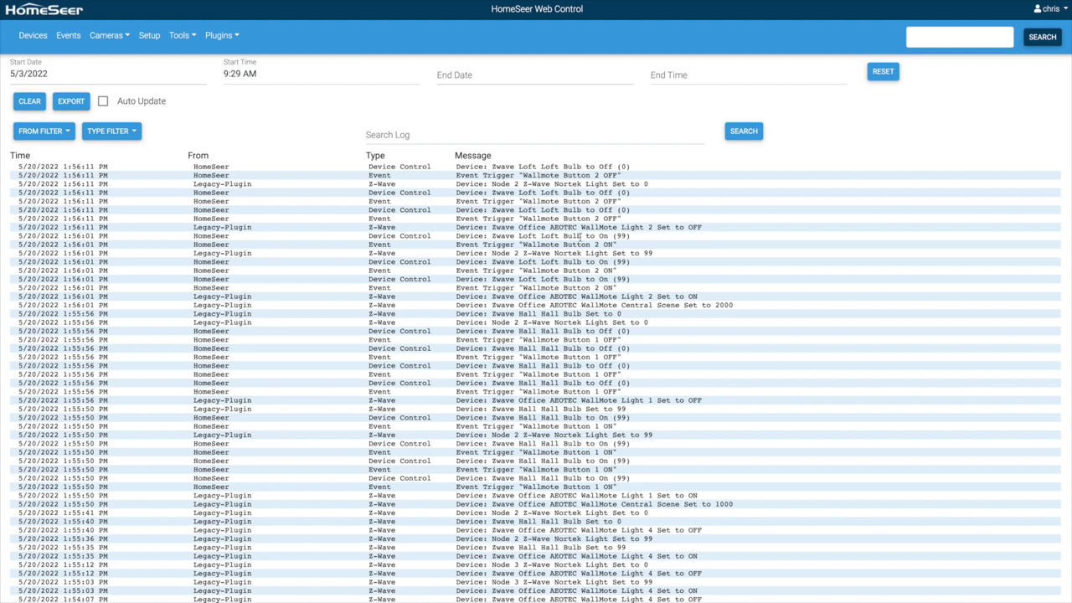
left_click_drag(540, 236, 632, 239)
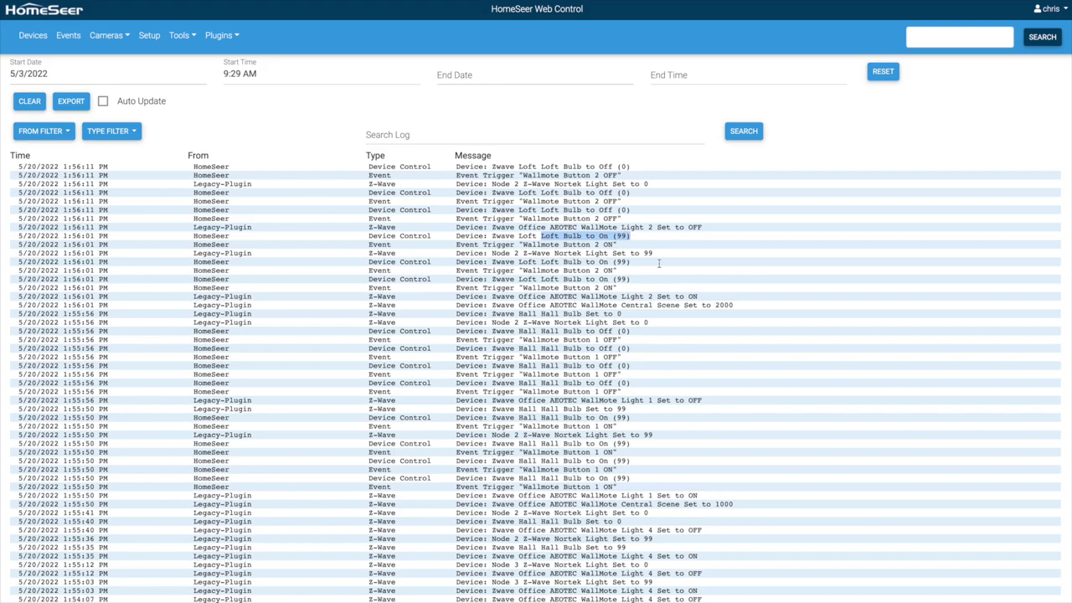
scroll(641, 388, "down", 20)
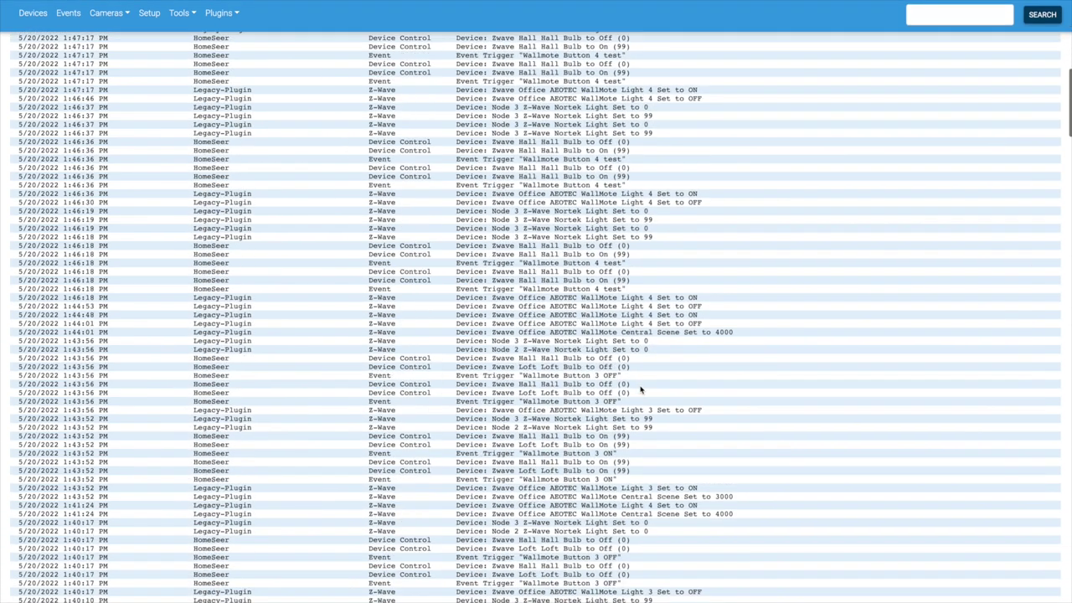
Examine the older system log records, including the startup entries and the Z-Wave entries for adding the WallMote as node 4.
scroll(641, 388, "down", 20)
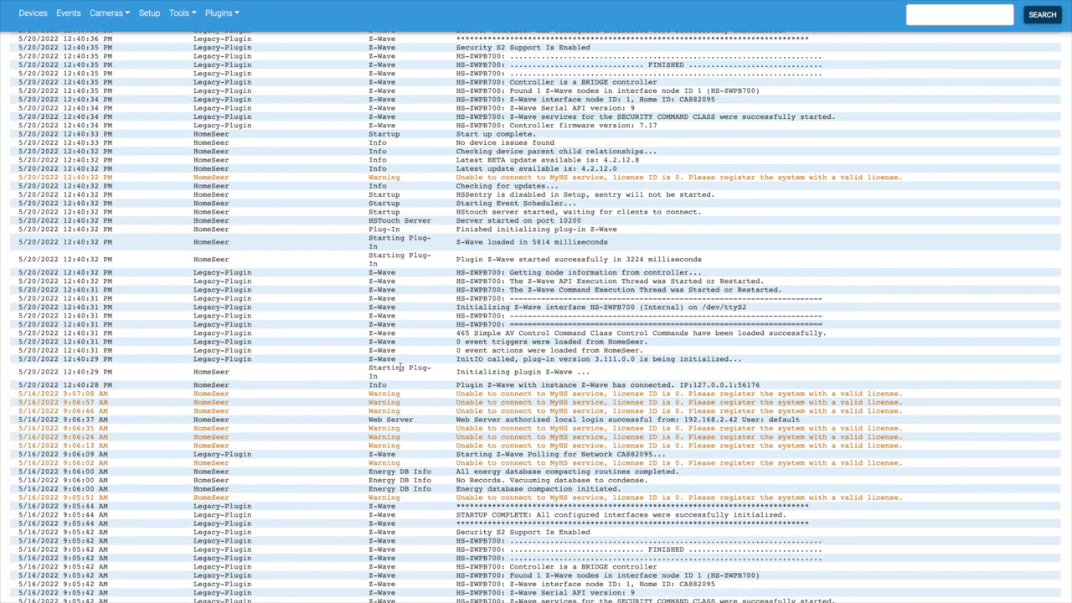
scroll(400, 366, "up", 2)
scroll(529, 261, "up", 1)
scroll(522, 302, "up", 8)
scroll(608, 288, "up", 5)
scroll(609, 291, "up", 10)
scroll(369, 225, "down", 6)
scroll(394, 276, "down", 6)
scroll(394, 277, "up", 8)
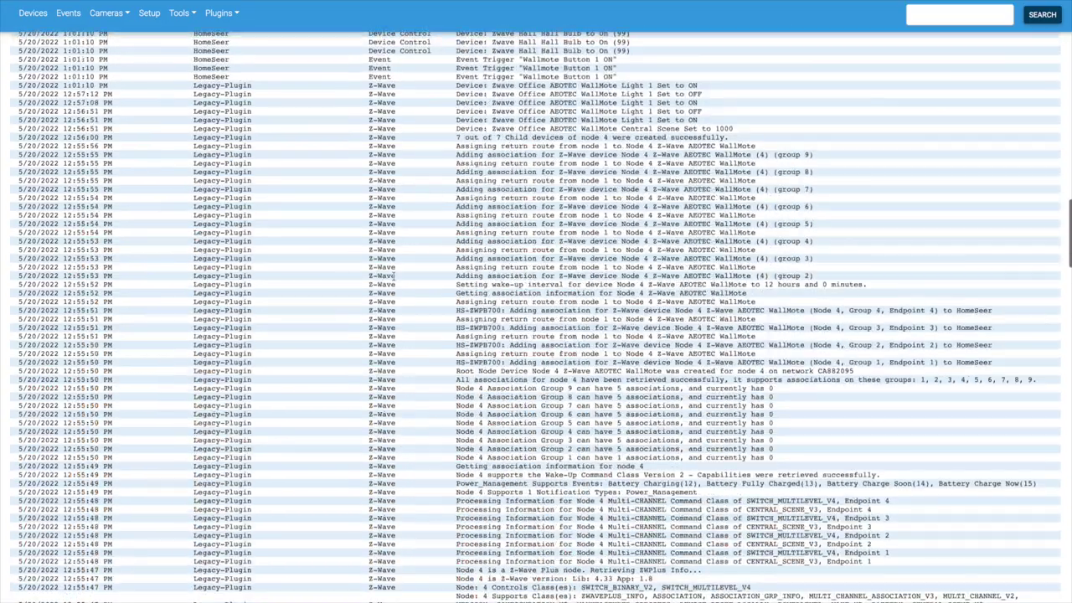
scroll(395, 275, "up", 15)
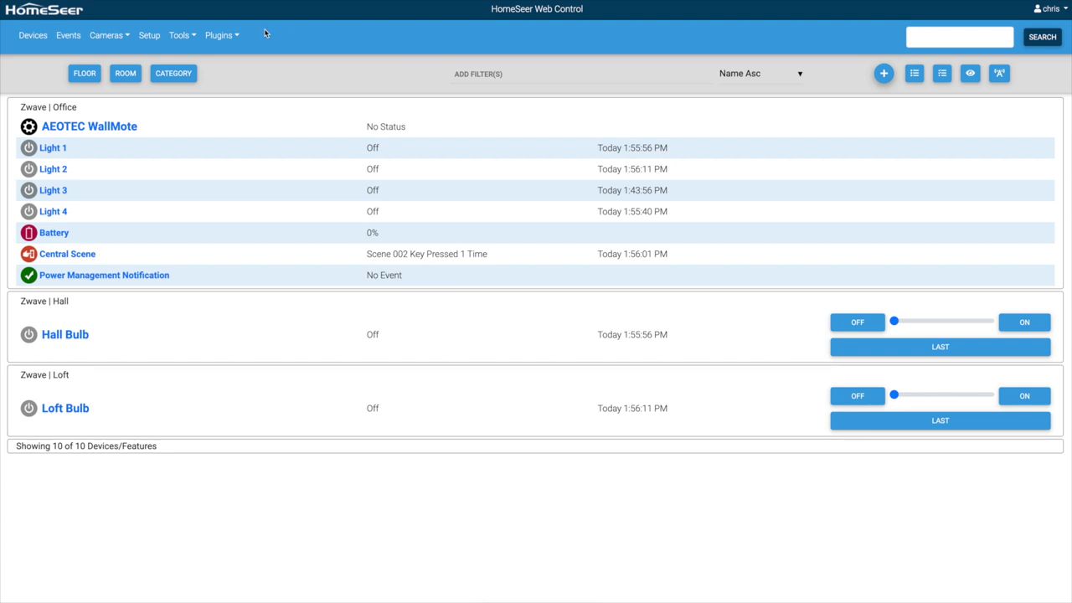
Look at the installed Z-Wave plugin on the plugin management page and check its additional options.
left_click(219, 36)
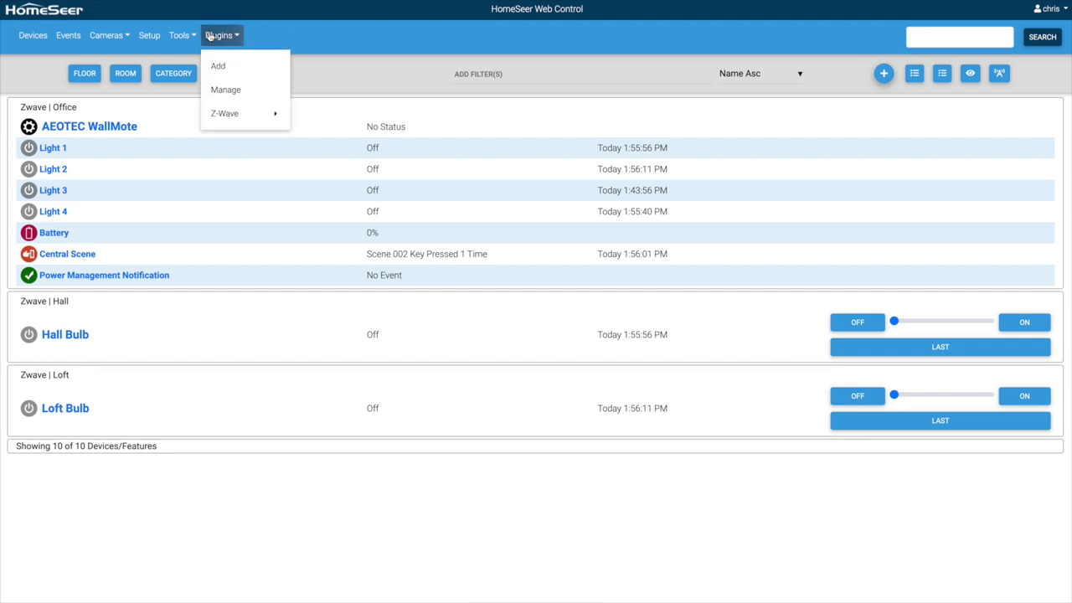
left_click(226, 90)
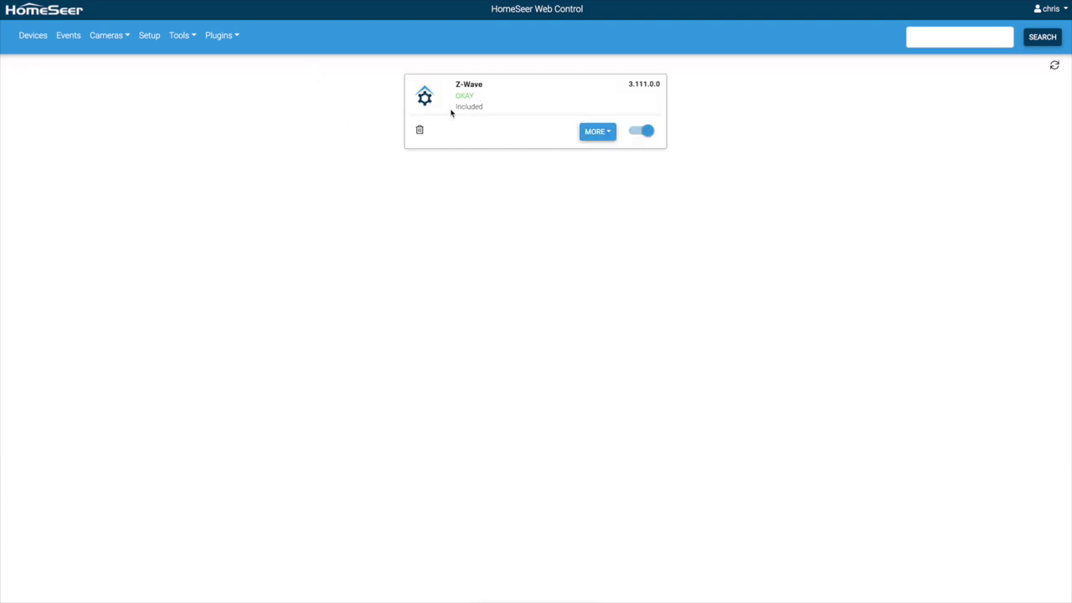
left_click(597, 131)
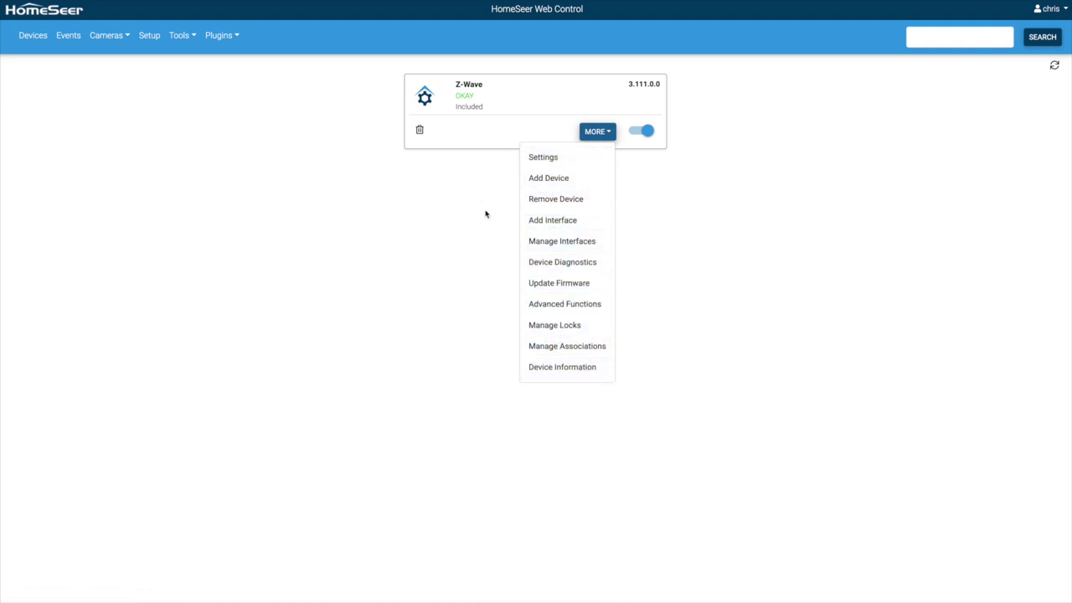
left_click(489, 137)
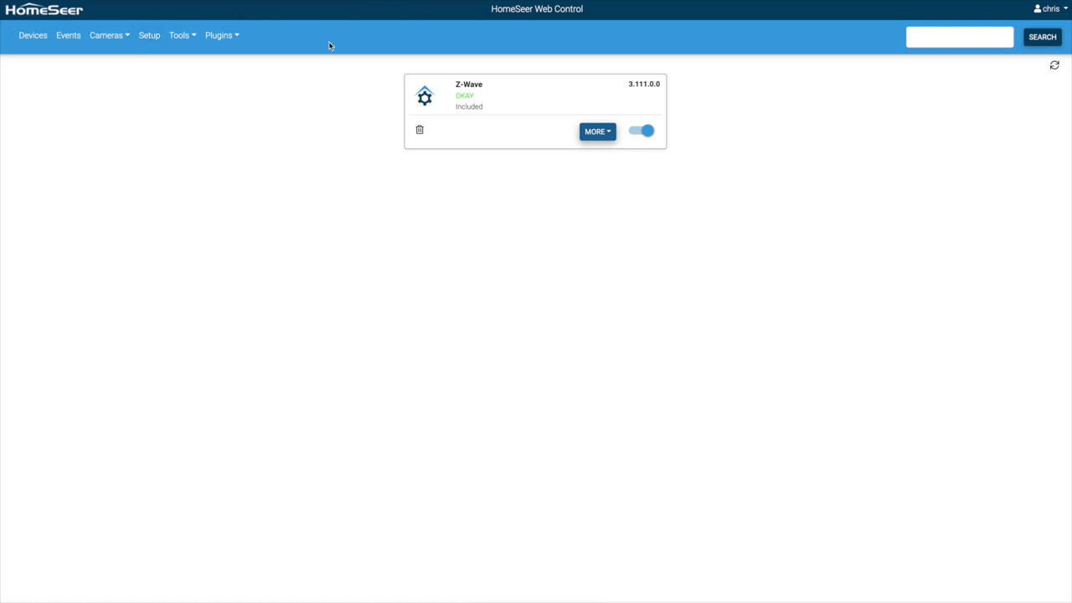
Browse the catalogue of plugins available to add and check the details of the featured MNS Insteon plugin.
left_click(222, 36)
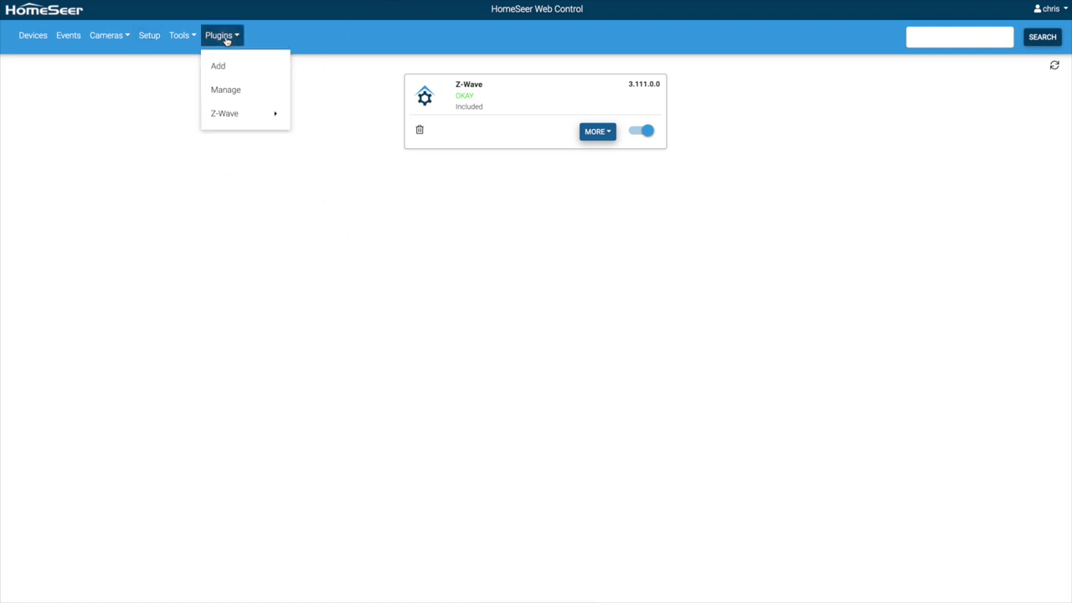
left_click(222, 67)
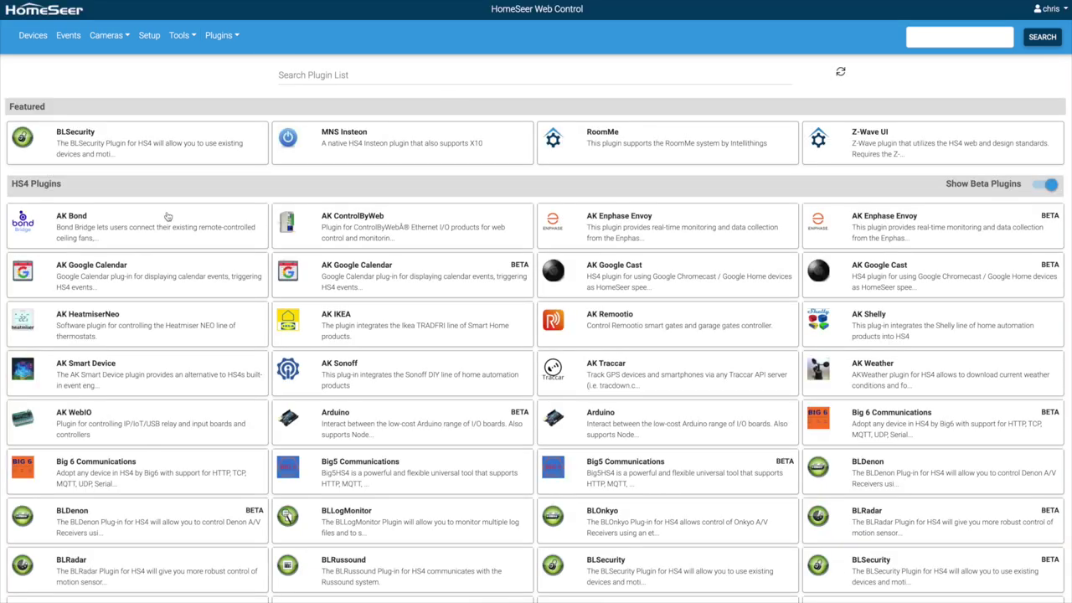
scroll(195, 461, "down", 2)
scroll(195, 460, "down", 4)
scroll(195, 461, "down", 3)
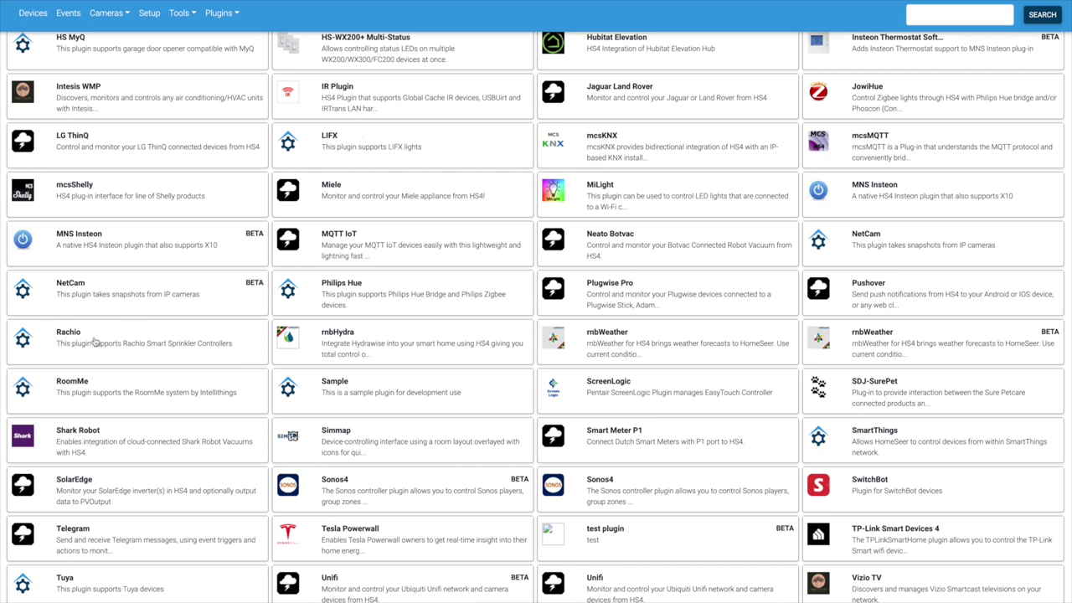
scroll(94, 348, "down", 2)
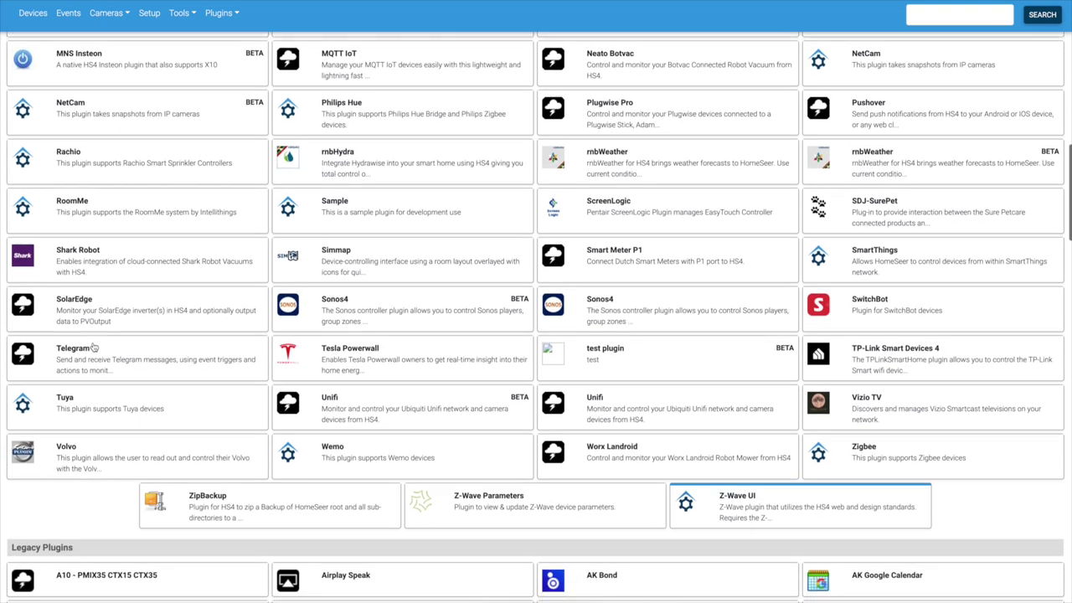
scroll(93, 347, "down", 1)
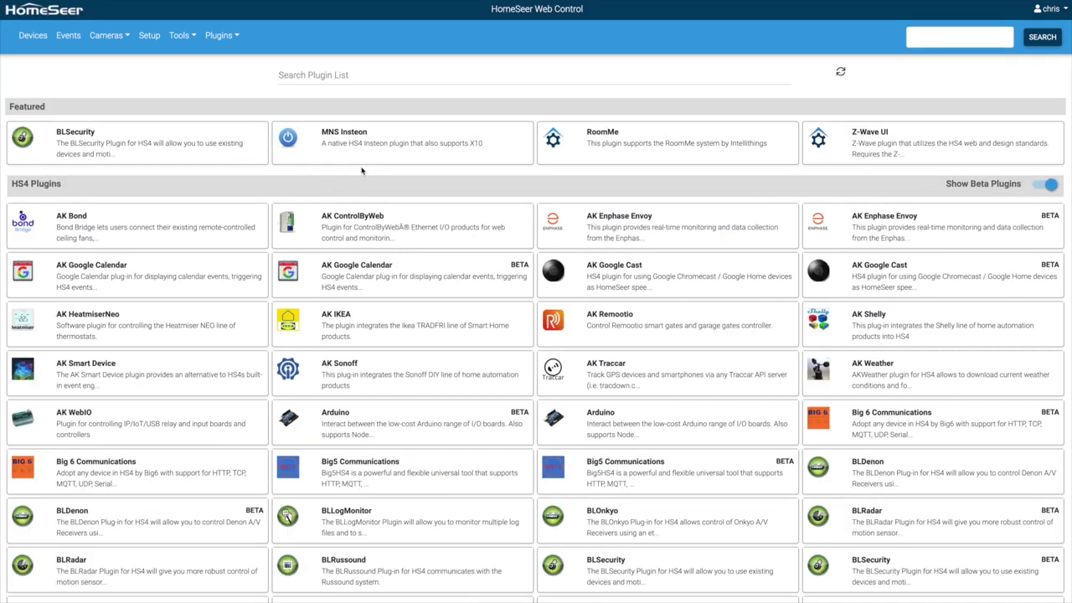
left_click(343, 145)
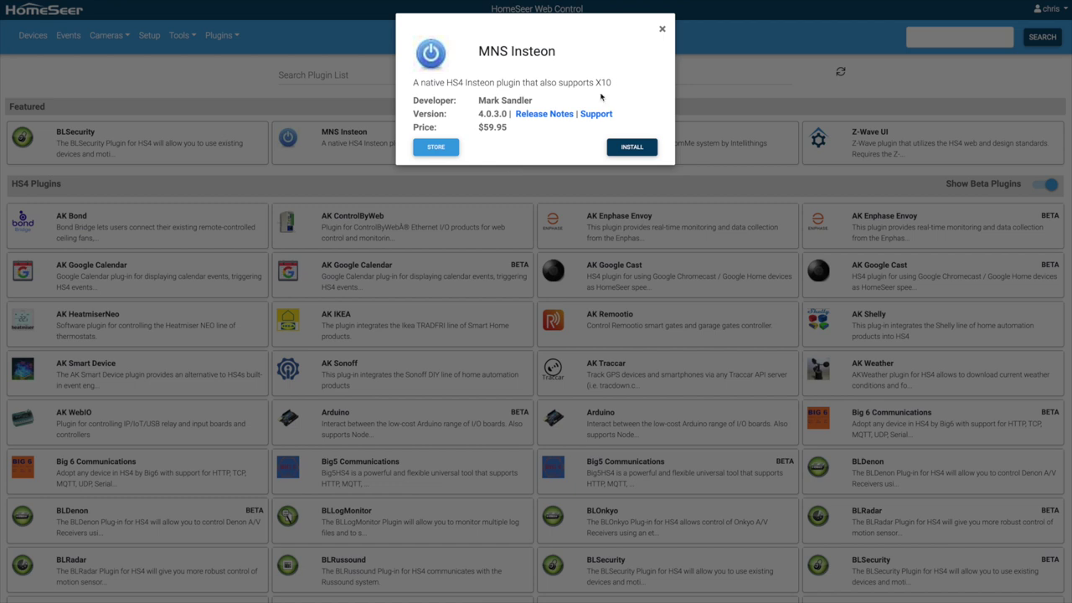
left_click(663, 31)
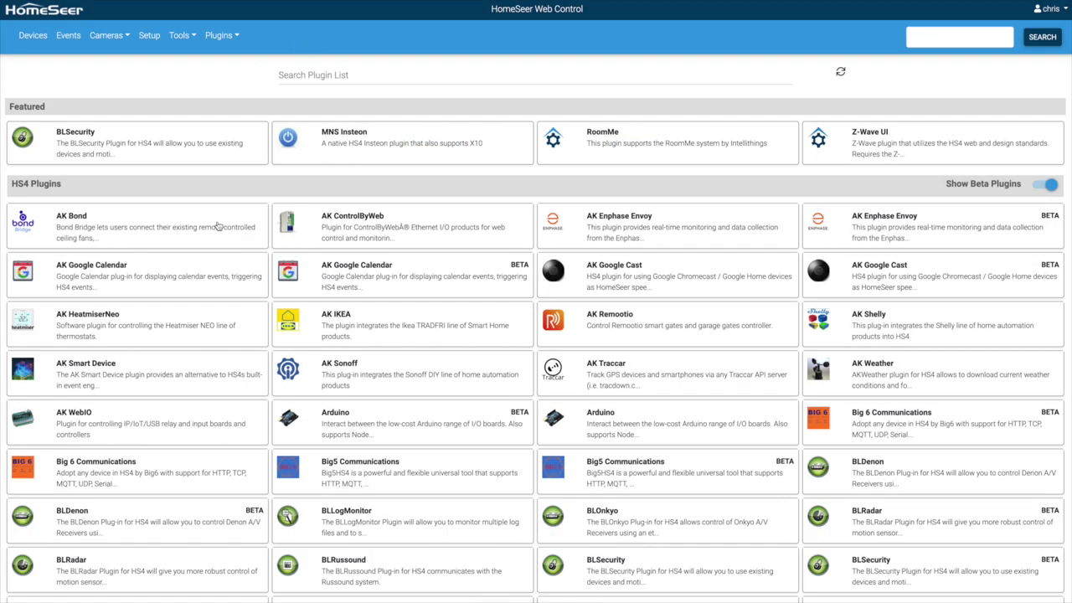
Look through the HS4 plugins again as far as the Legacy Plugins section and return to the device list.
scroll(323, 367, "down", 1)
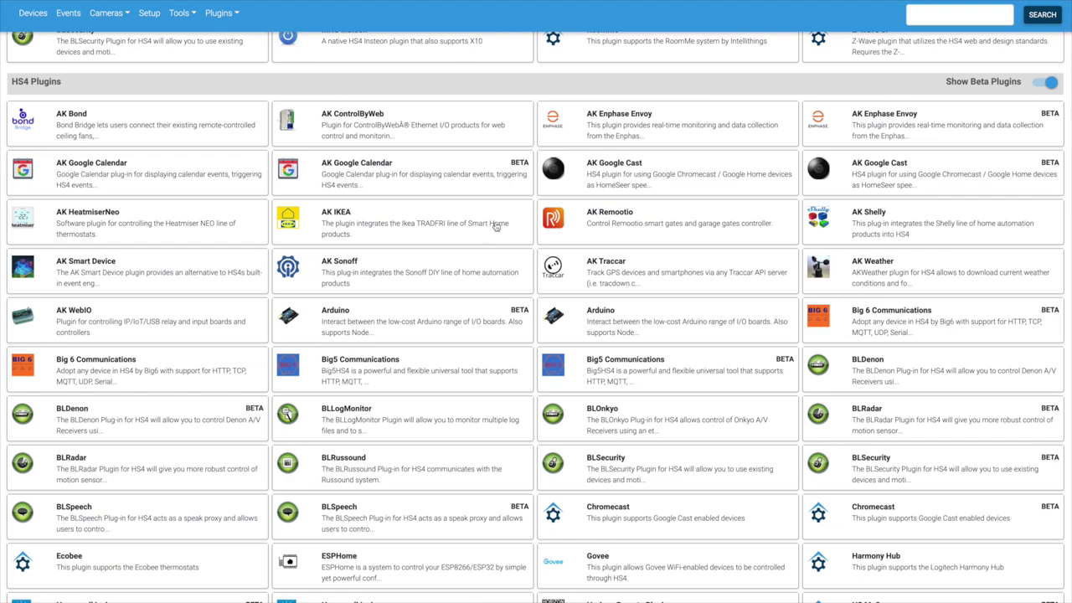
scroll(371, 296, "up", 1)
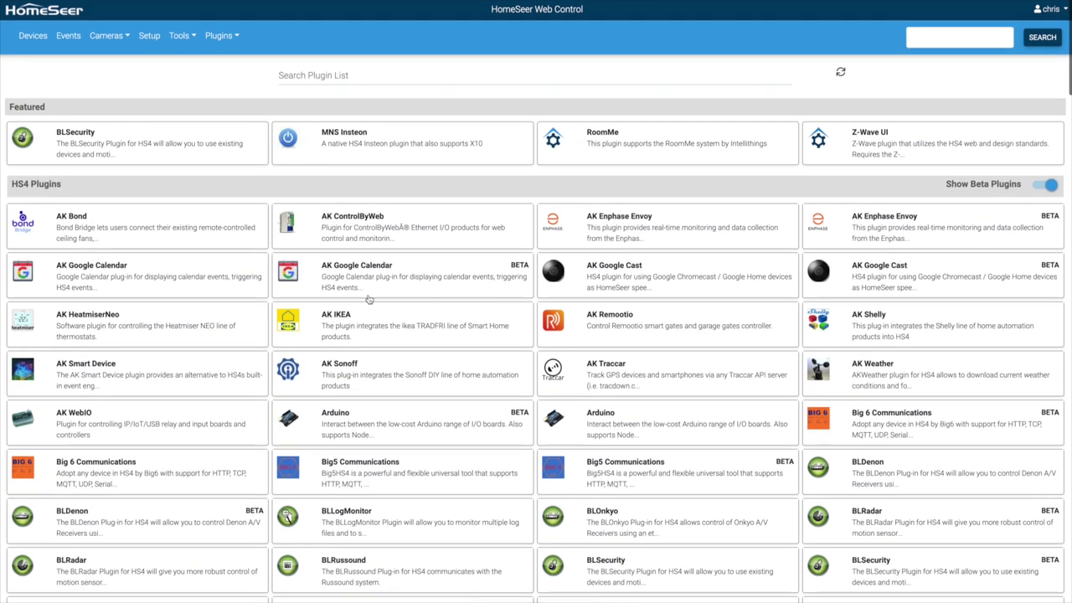
scroll(330, 460, "down", 7)
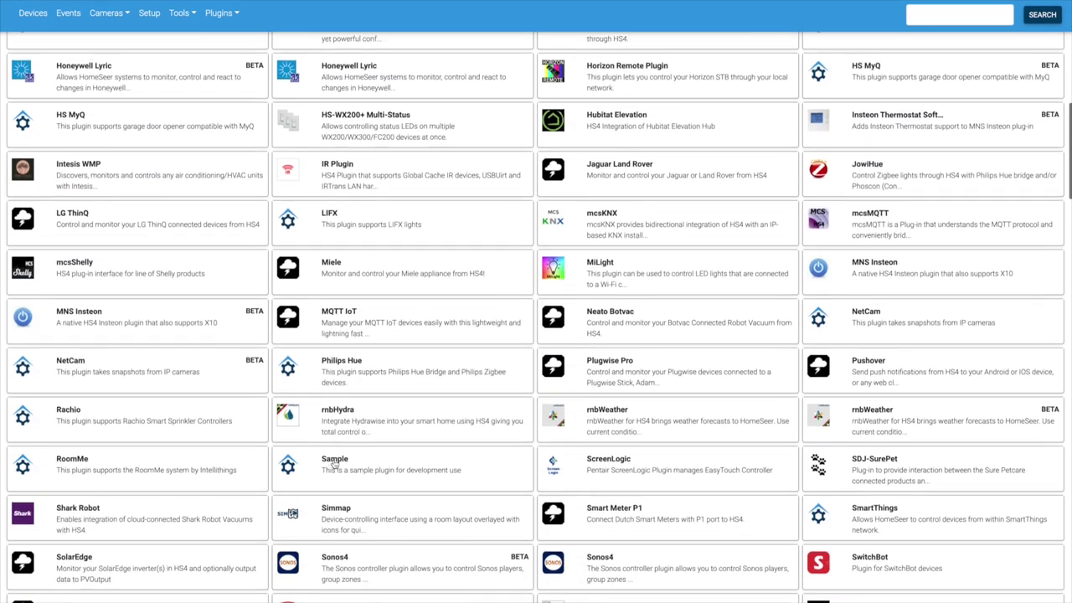
scroll(333, 462, "down", 3)
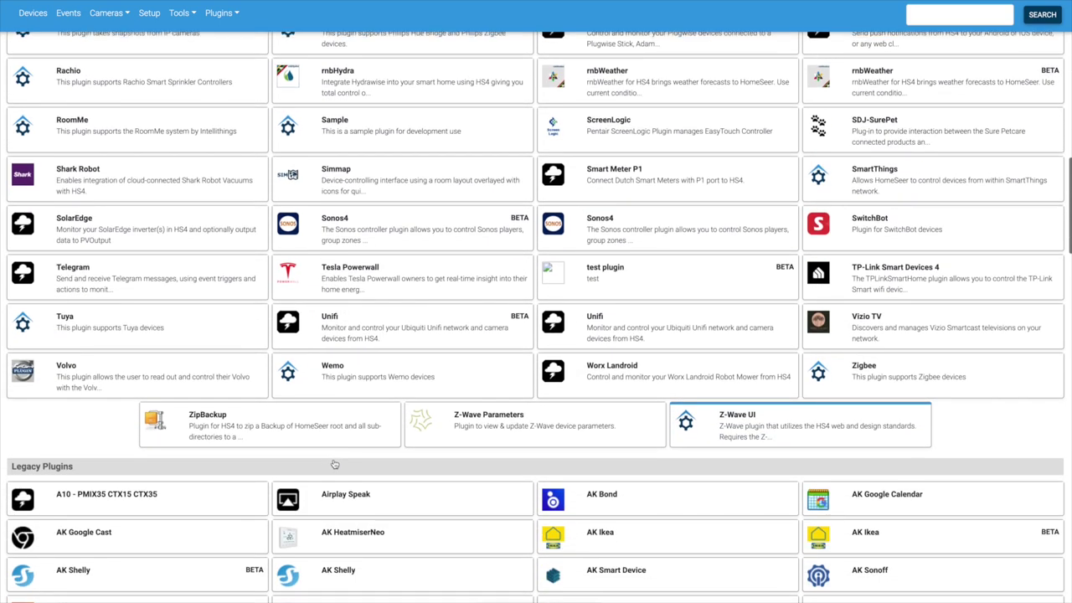
scroll(334, 463, "up", 10)
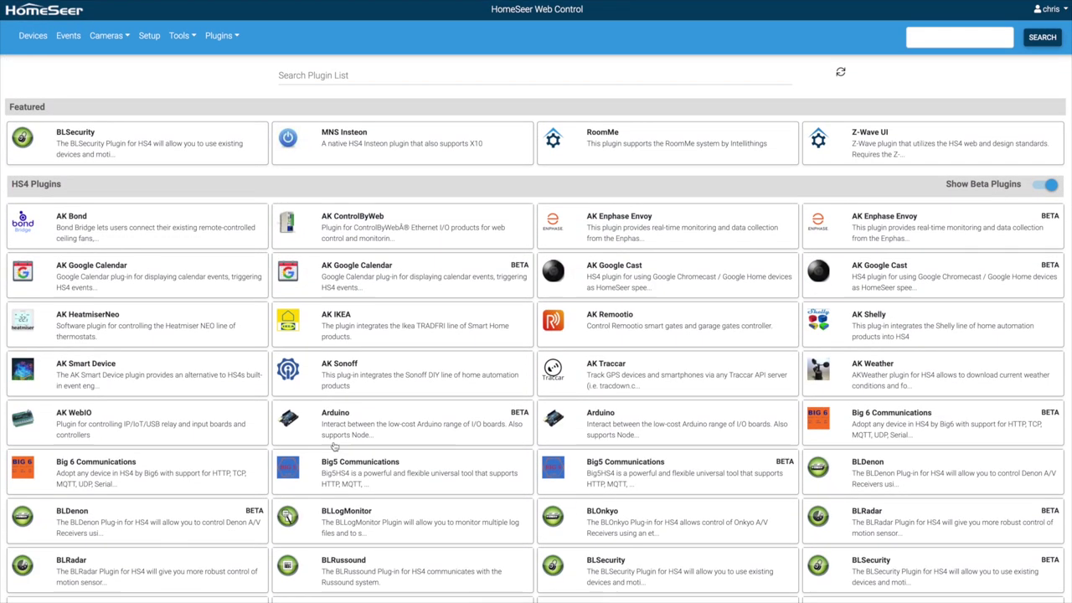
left_click(33, 35)
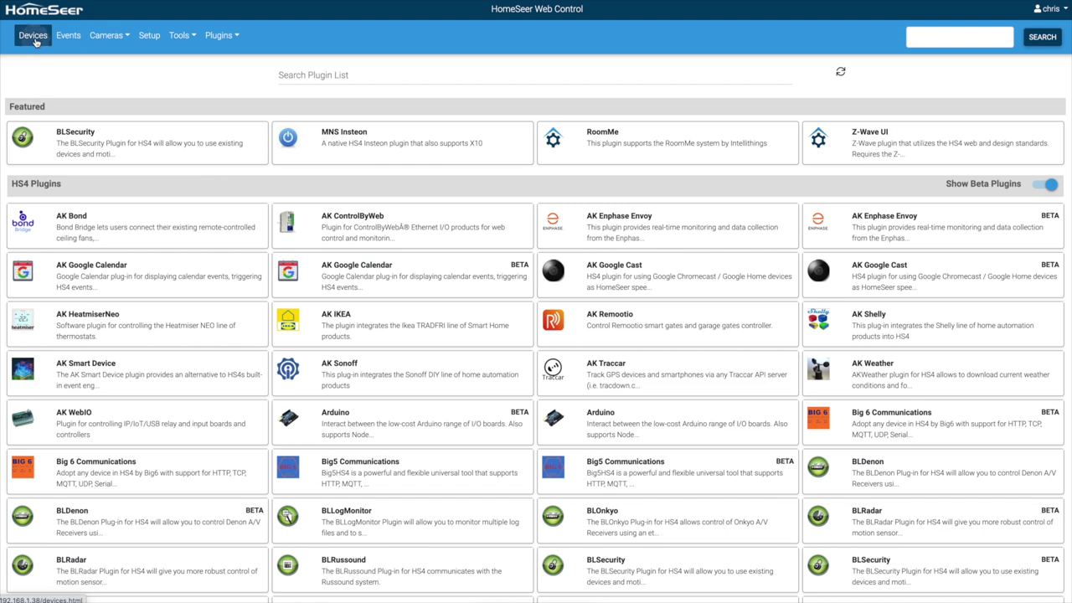